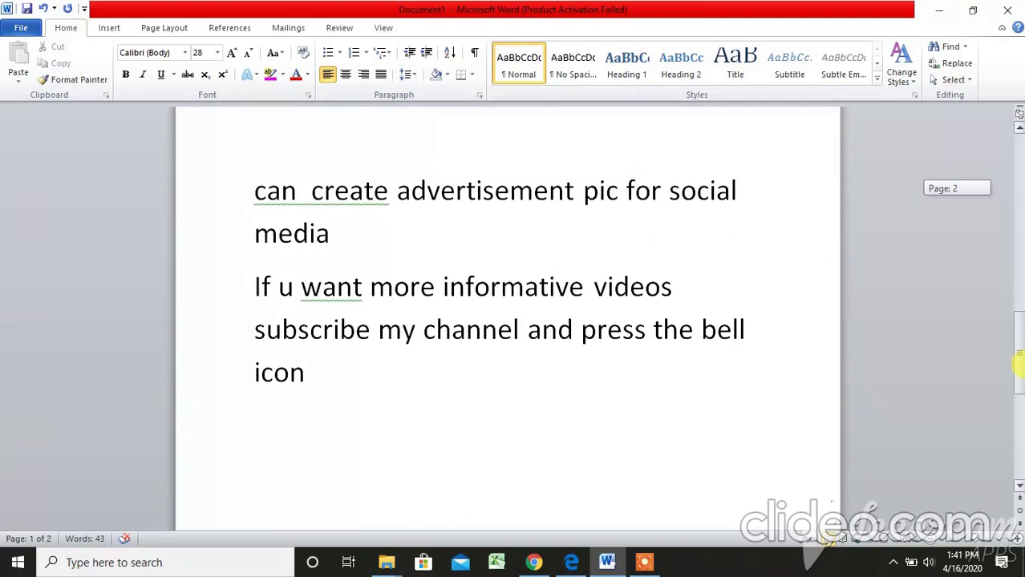
# Complete the sentence about the bell icon so it ends with "notification of my updates" and start a new paragraph
pyautogui.moveTo(1017, 365); pyautogui.dragTo(1017, 366)
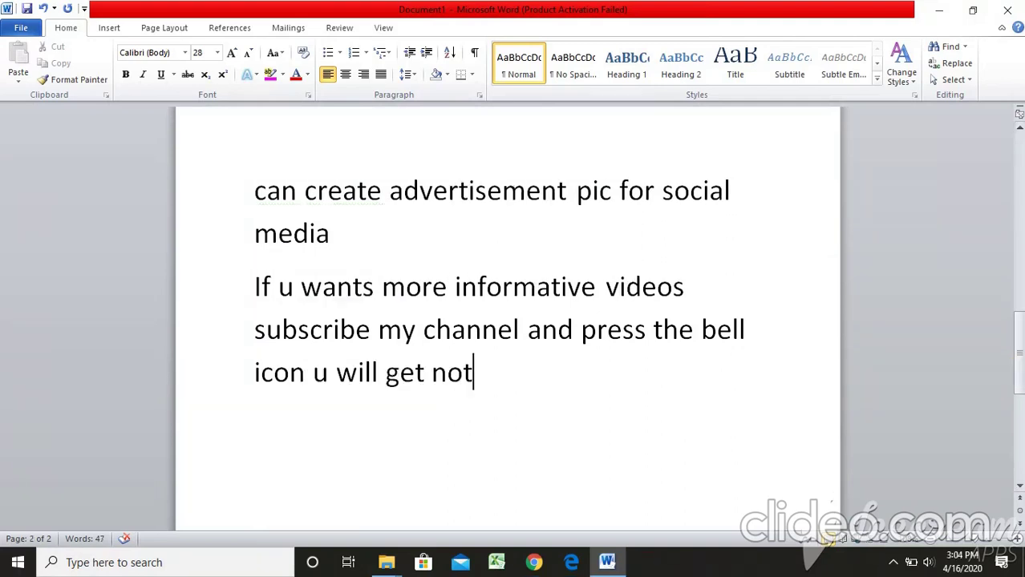
pyautogui.write('ifica')
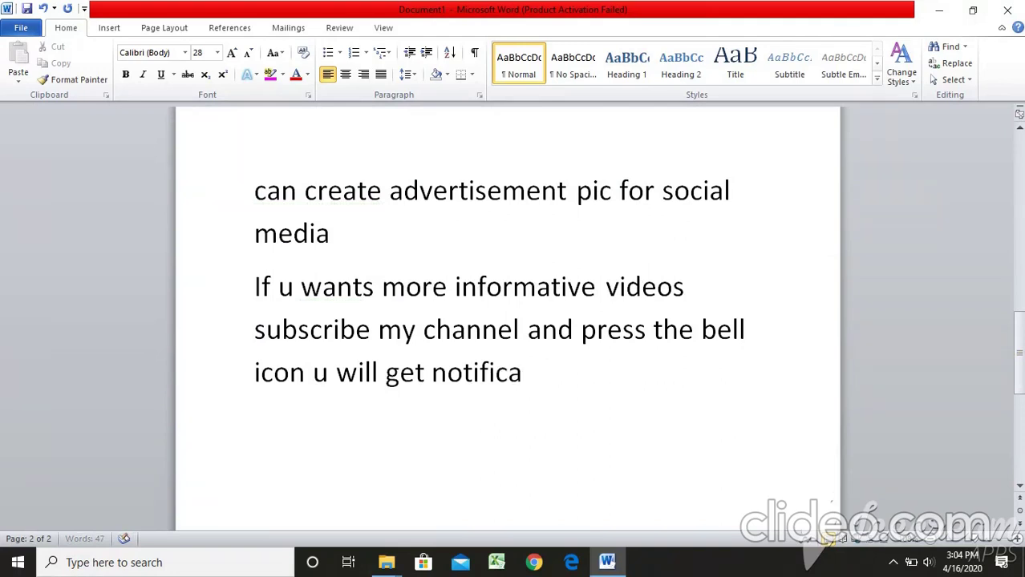
pyautogui.write('tion o')
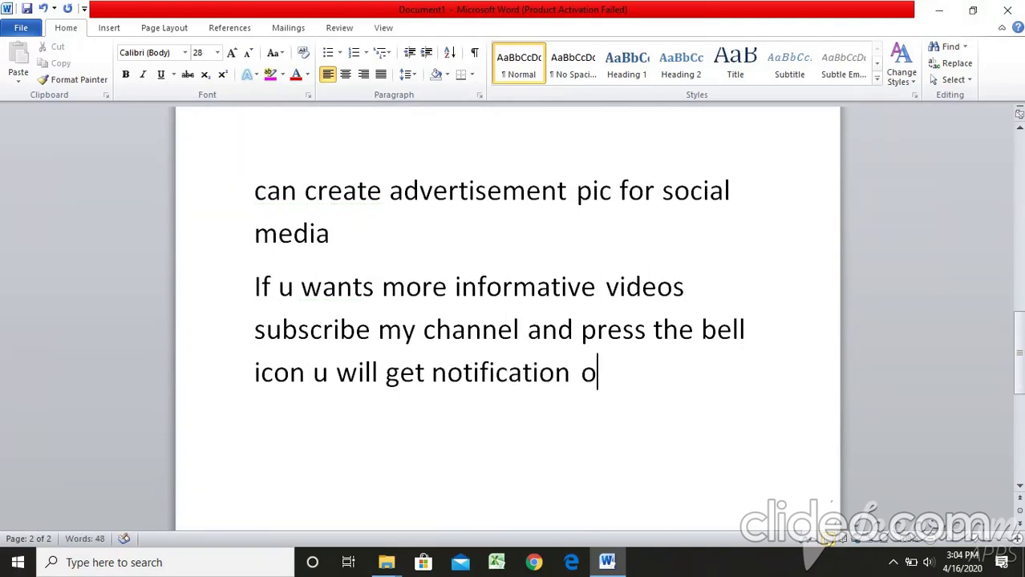
pyautogui.write('f my')
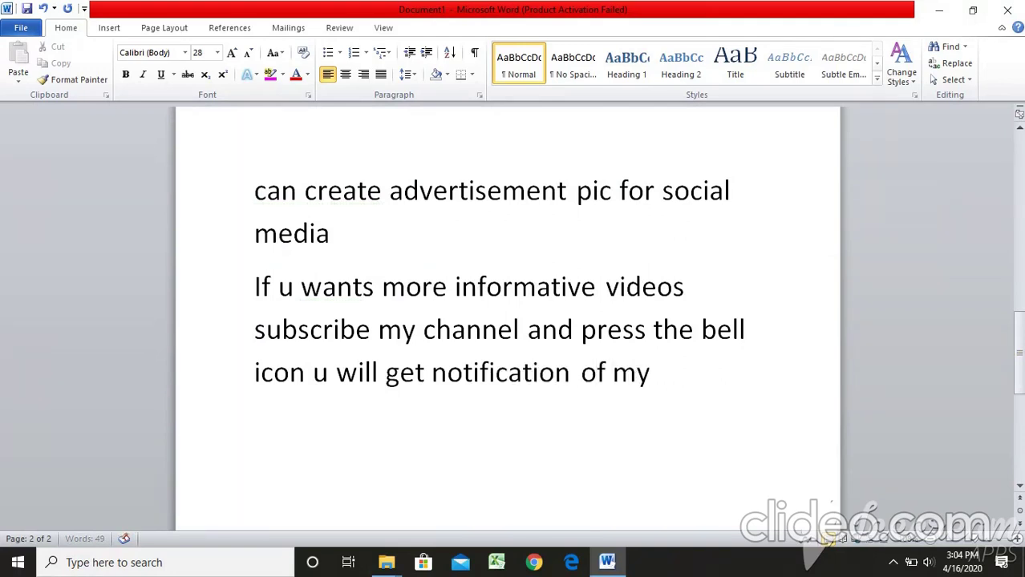
pyautogui.write(' upda')
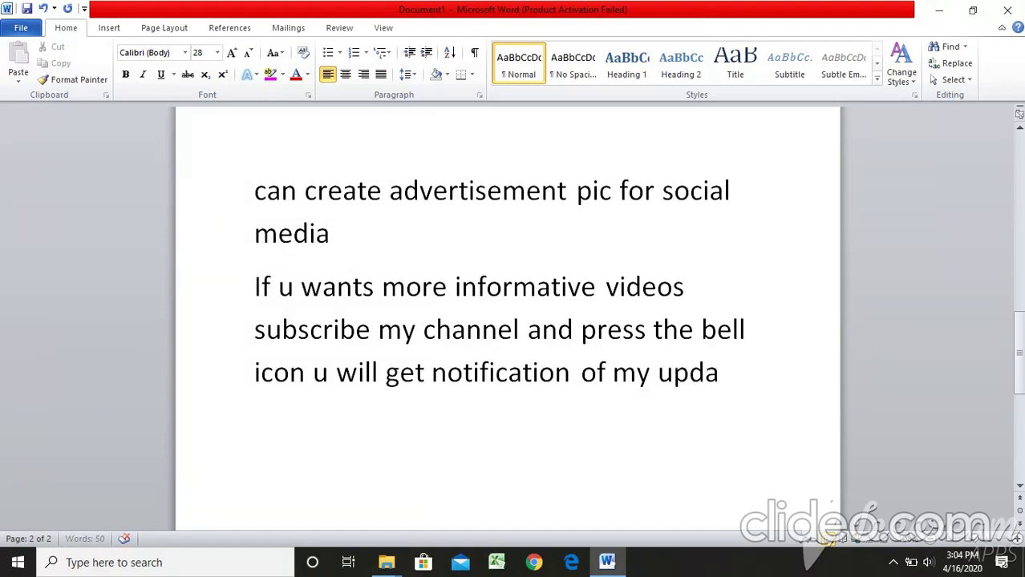
pyautogui.write('tes')
pyautogui.press('Return')
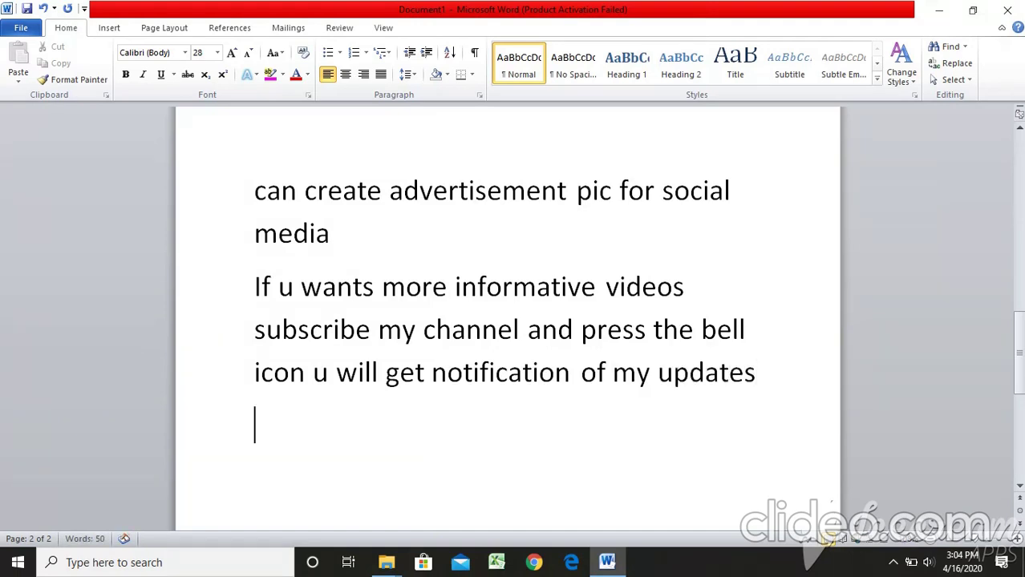
# Write the line "So let's get started" as its own paragraph below the subscription text
pyautogui.write('so le')
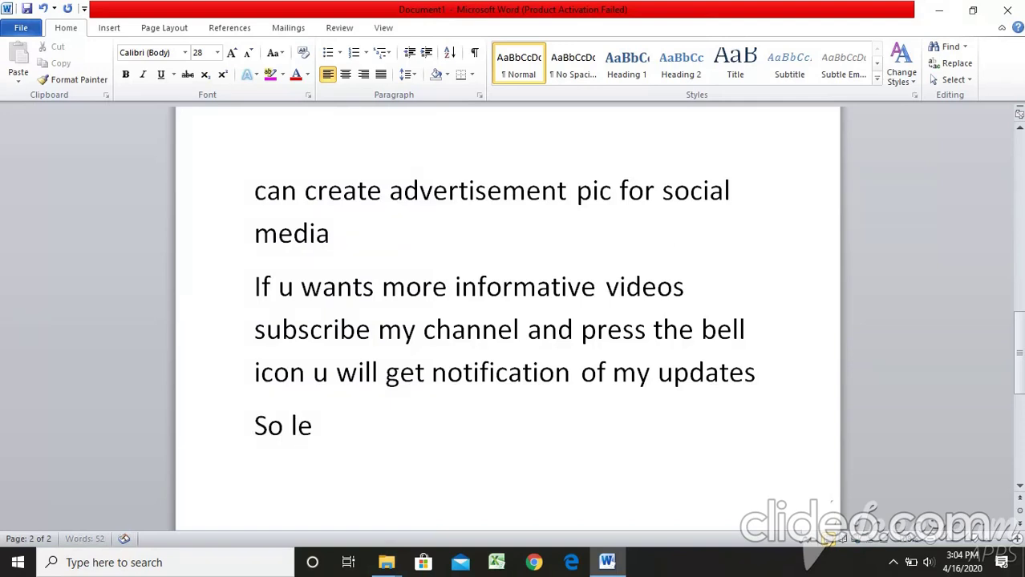
pyautogui.write('ts get')
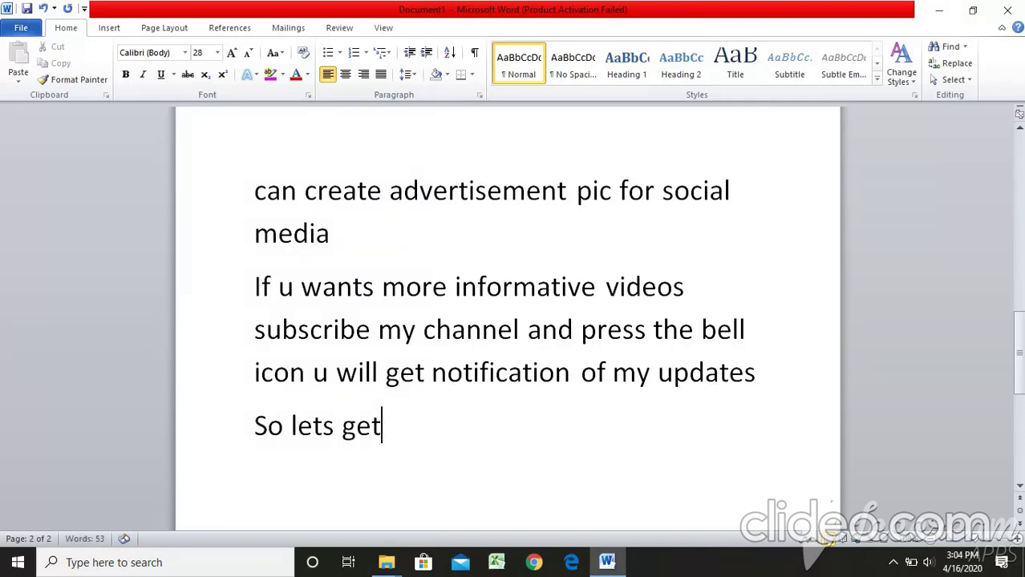
pyautogui.write(' started')
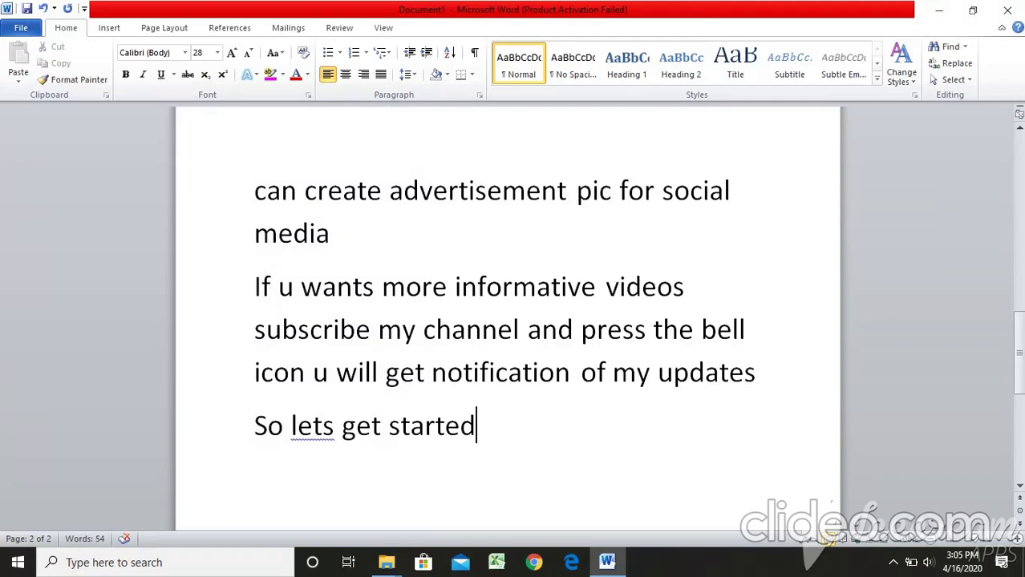
pyautogui.press('Return')
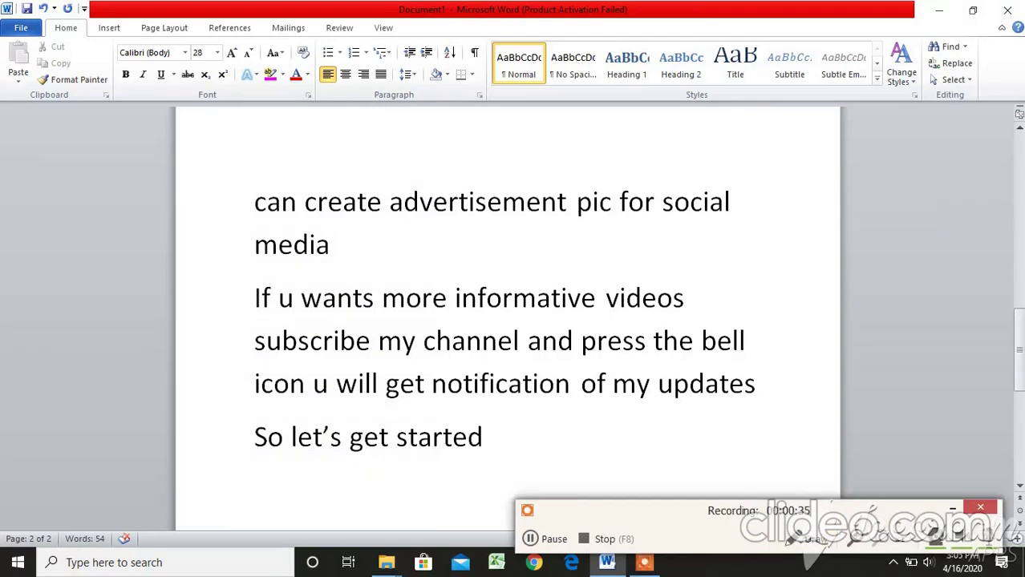
# Add the instruction line "First open yours adobe illustrator" and start a new paragraph below it
pyautogui.write('first open y')
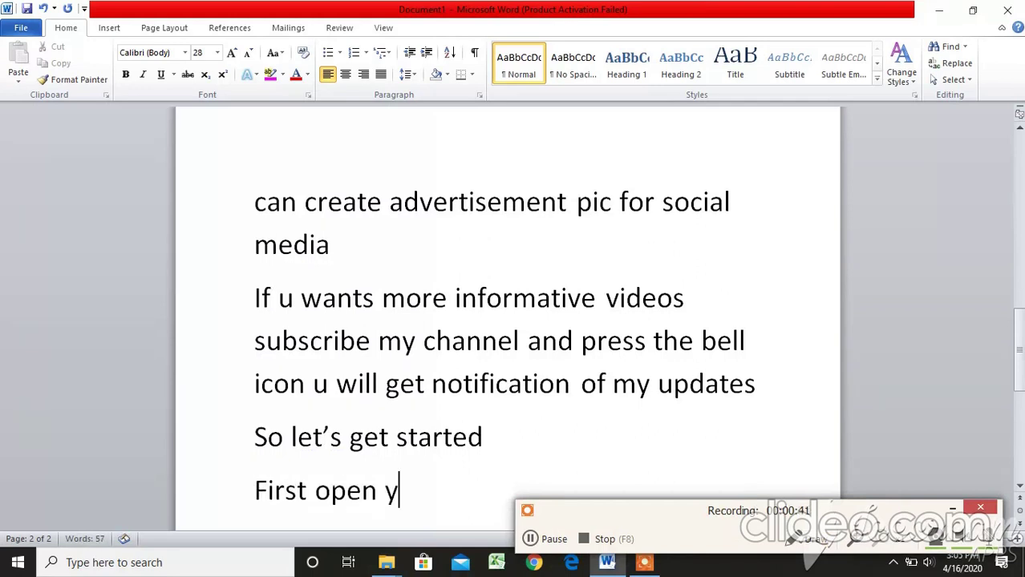
pyautogui.write('ours')
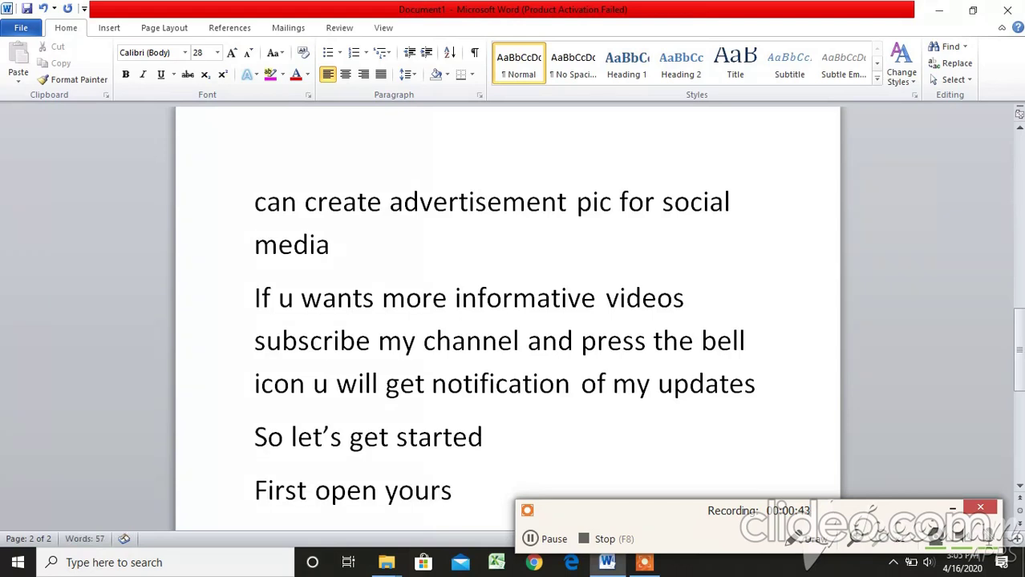
pyautogui.write(' ado')
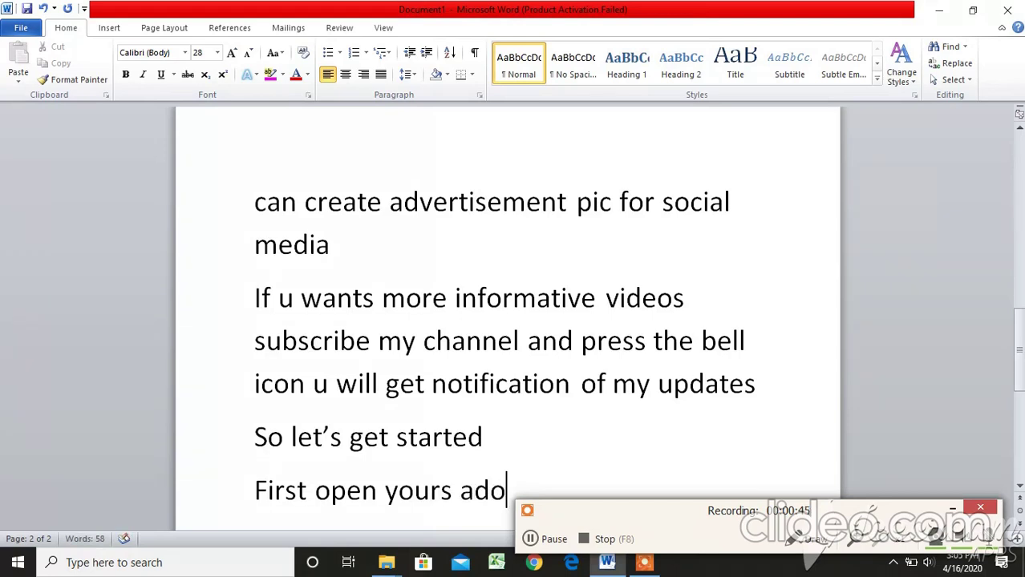
pyautogui.write('be ill')
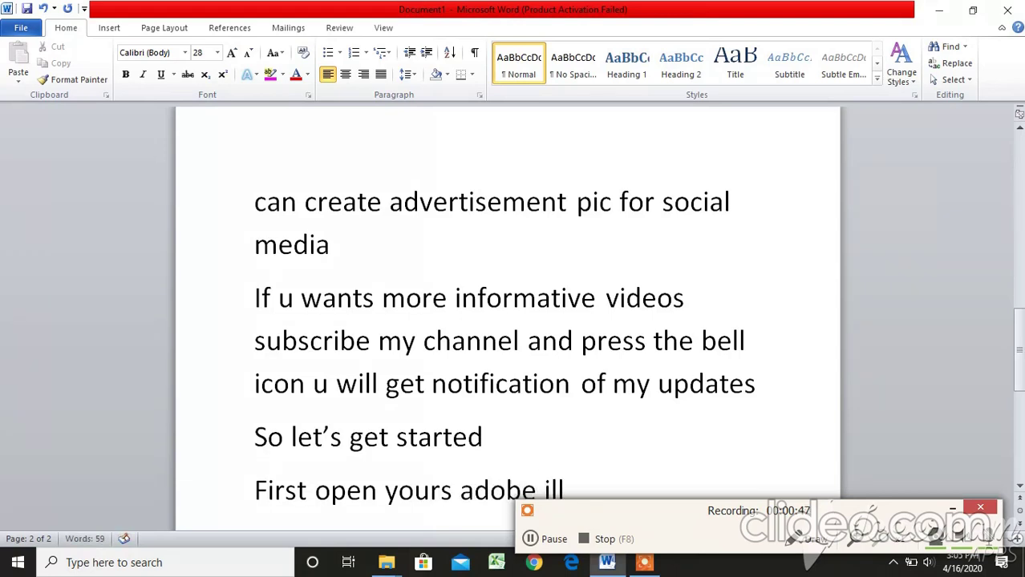
pyautogui.write('ustrator')
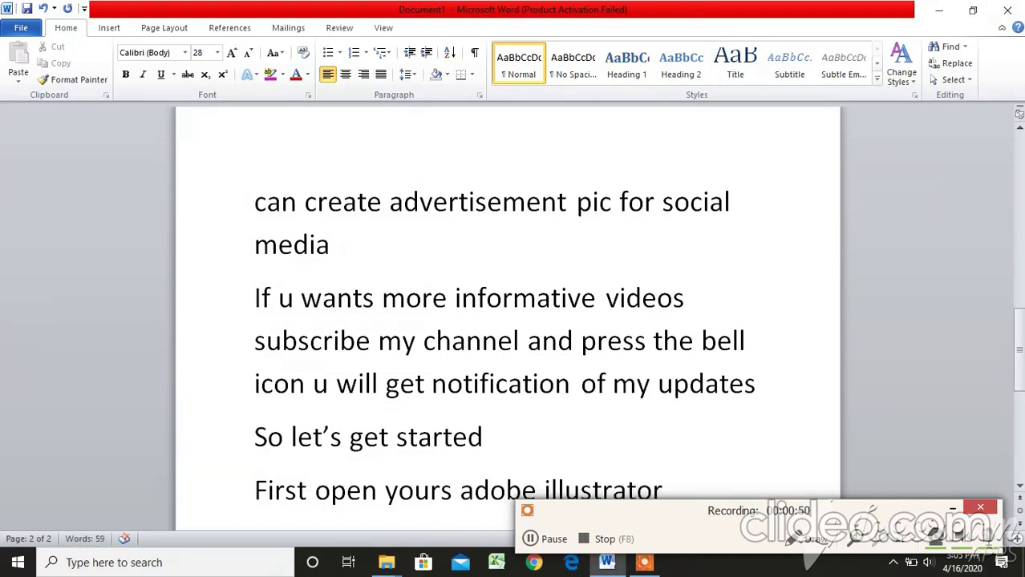
pyautogui.press('Return')
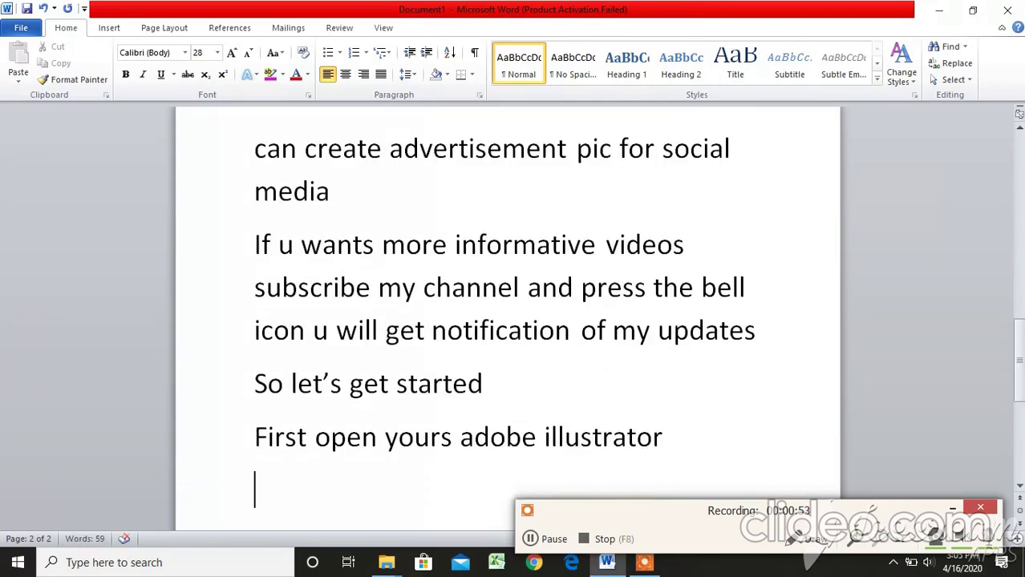
# Begin the new paragraph with "If u don't have u can watch complete procedure of"
pyautogui.write('if u don')
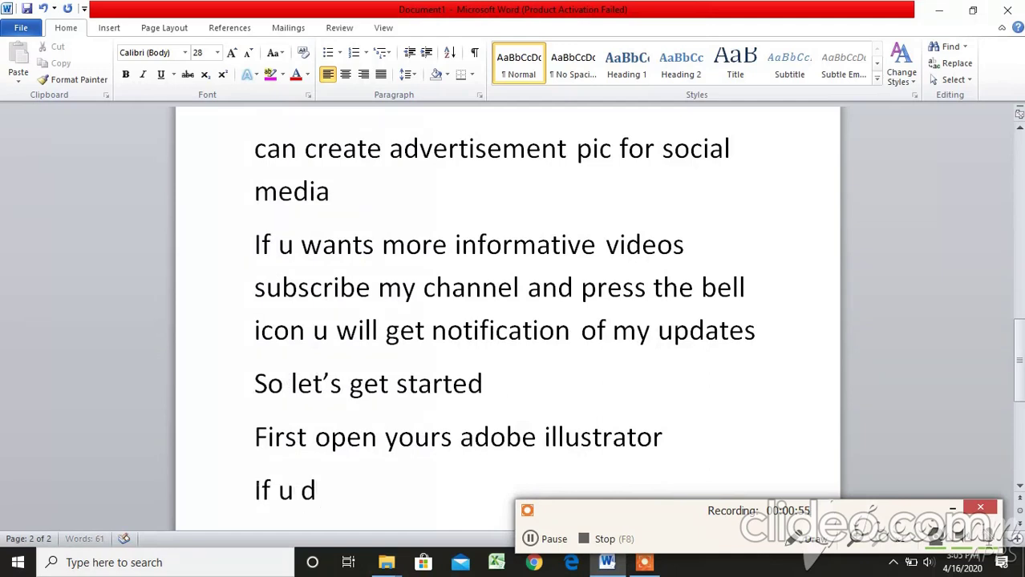
pyautogui.write("'t ha")
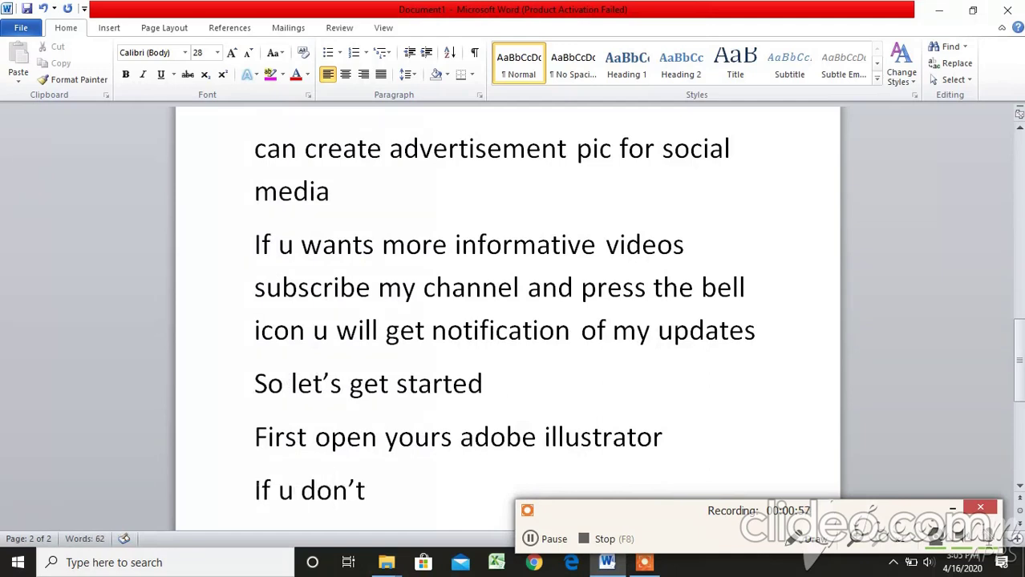
pyautogui.write('ve ')
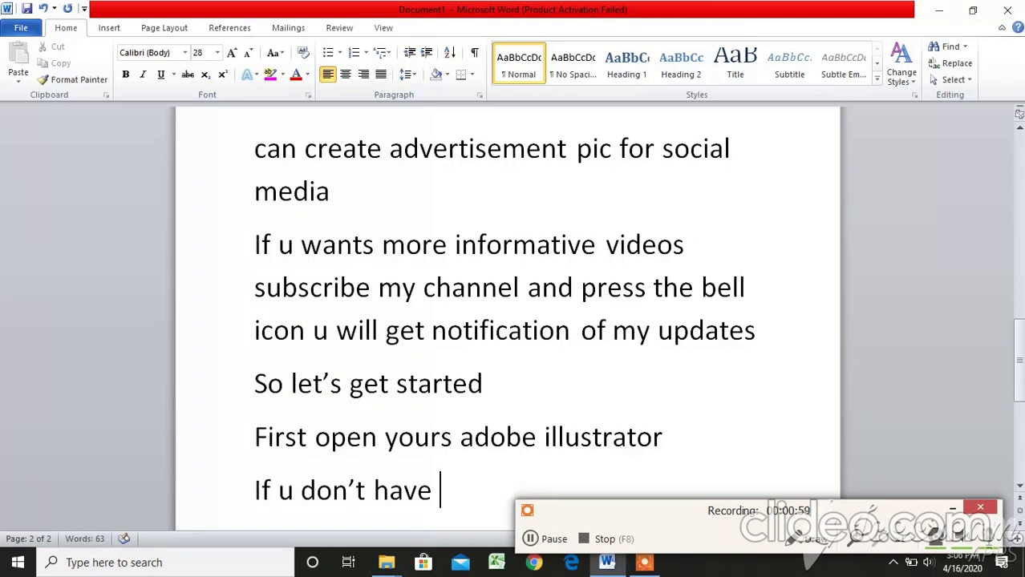
pyautogui.write('u can w')
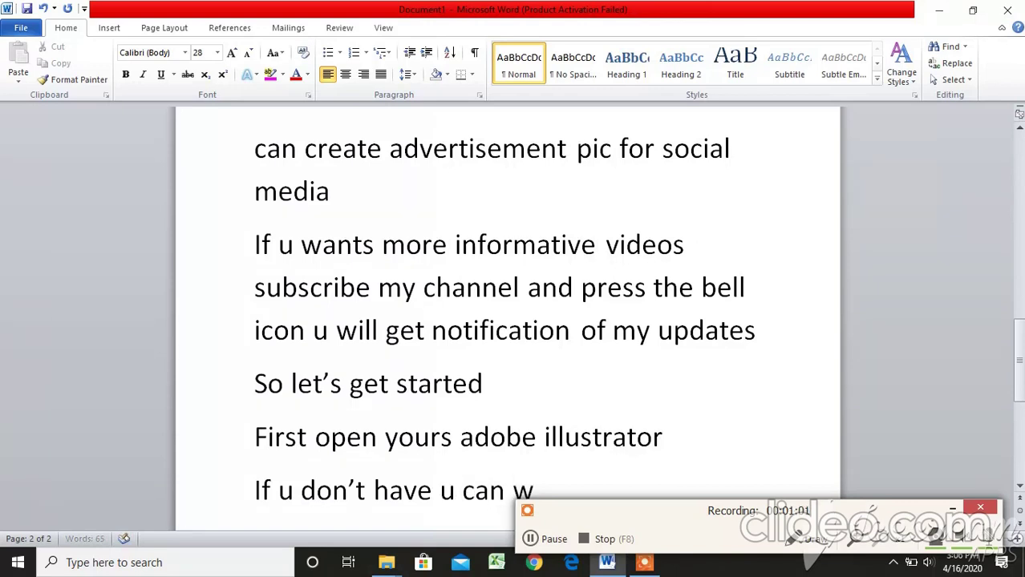
pyautogui.write('atch ')
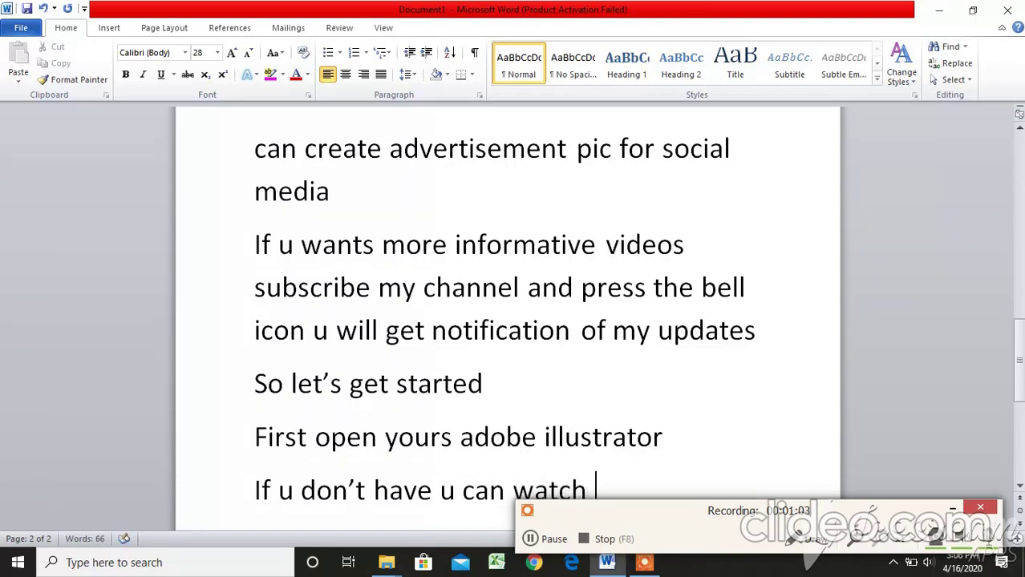
pyautogui.write('compl')
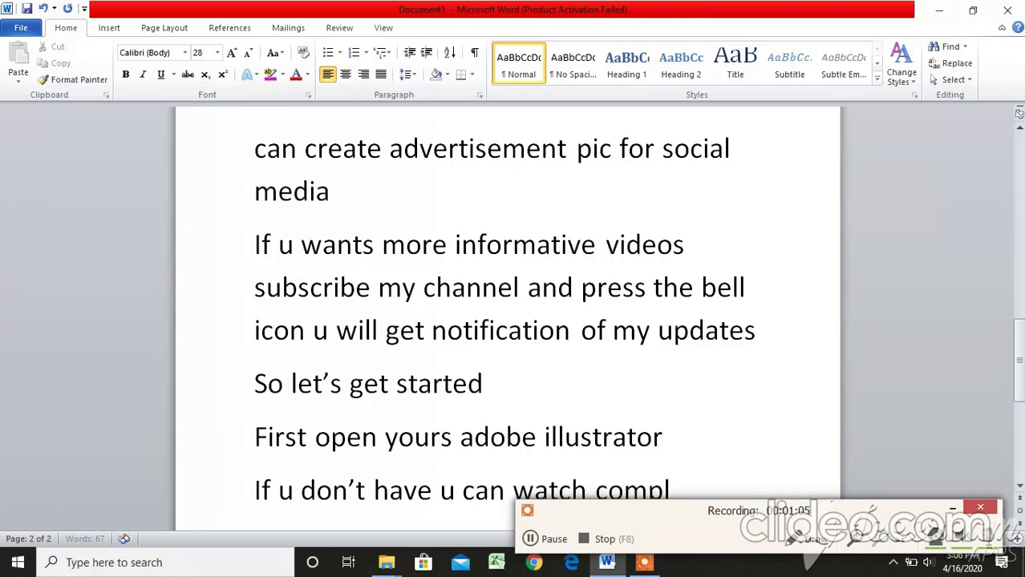
pyautogui.write('ete p')
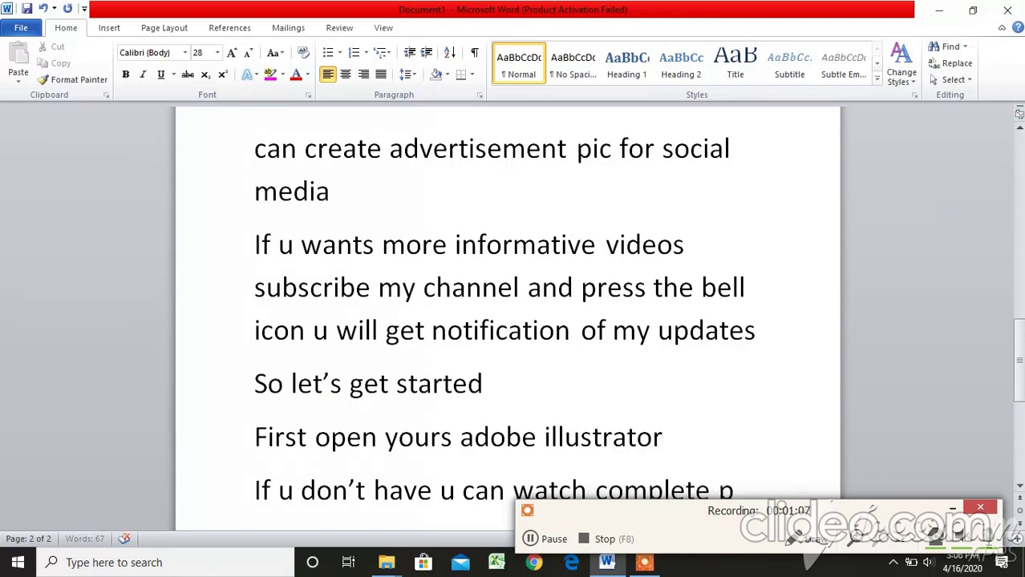
pyautogui.write('roced')
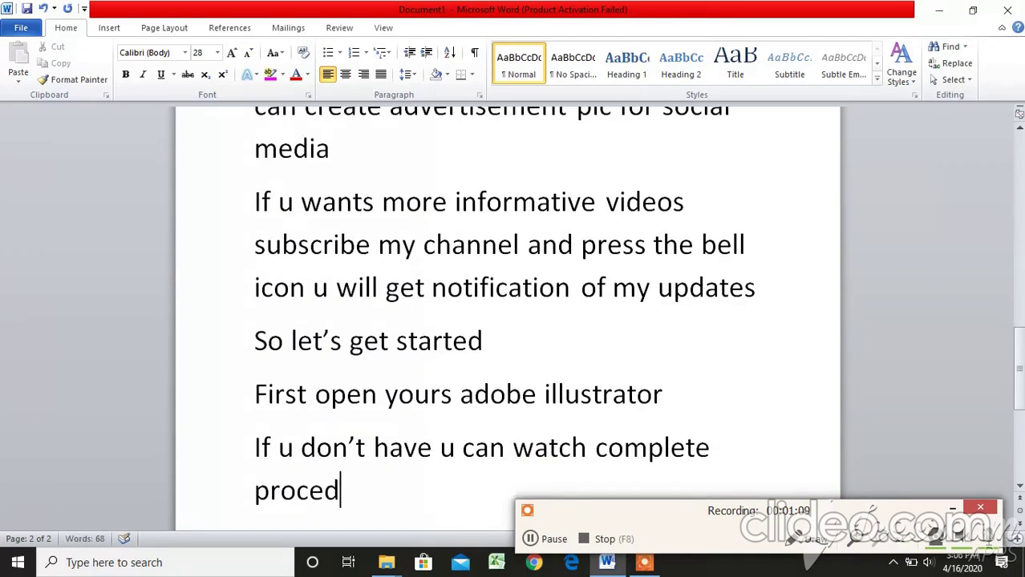
pyautogui.write('ure of')
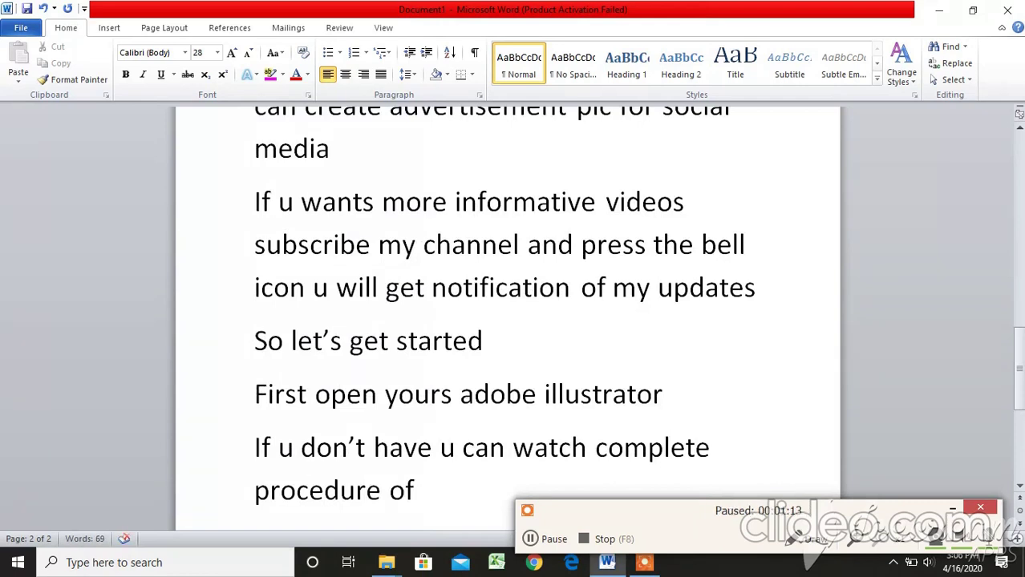
# Continue the paragraph with "how u can download and install adobe illustrator for life time"
pyautogui.write(' how u')
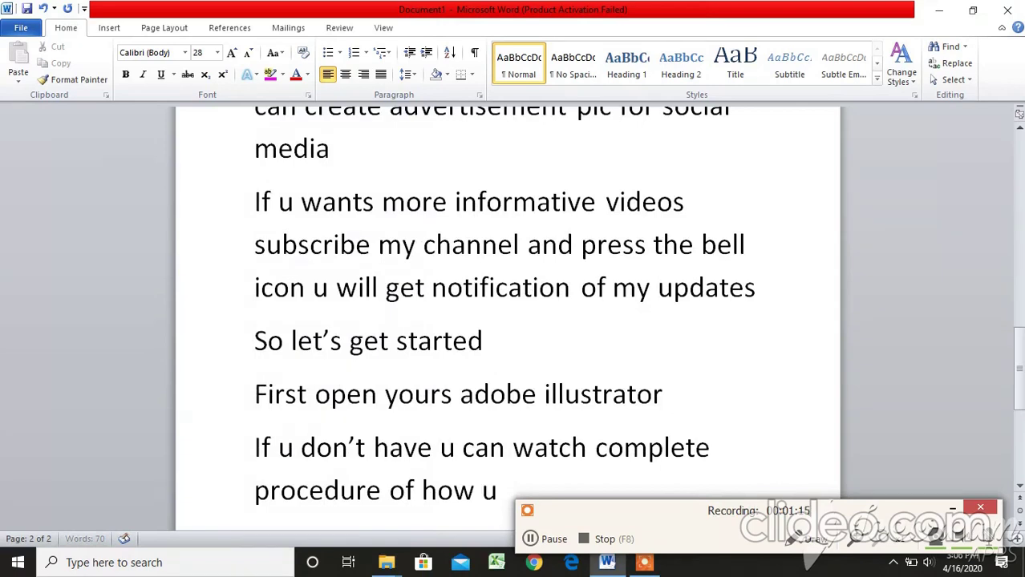
pyautogui.write(' can dow')
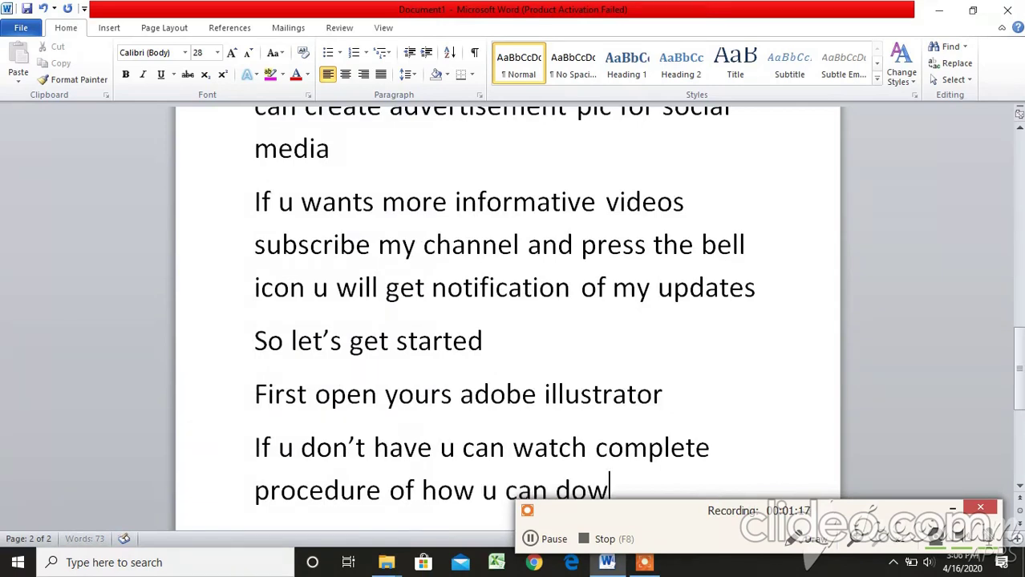
pyautogui.write('nload an')
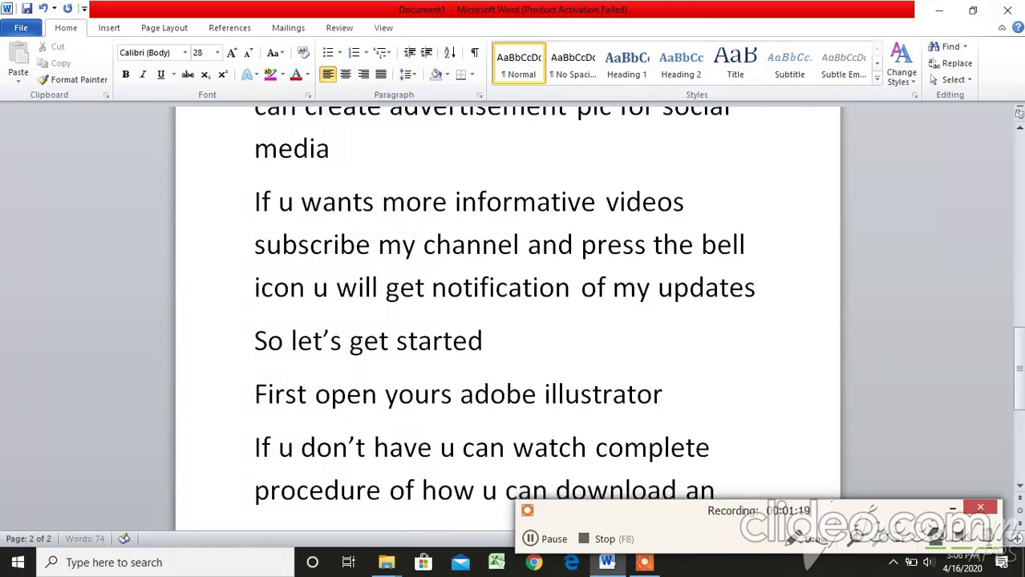
pyautogui.write('d insta')
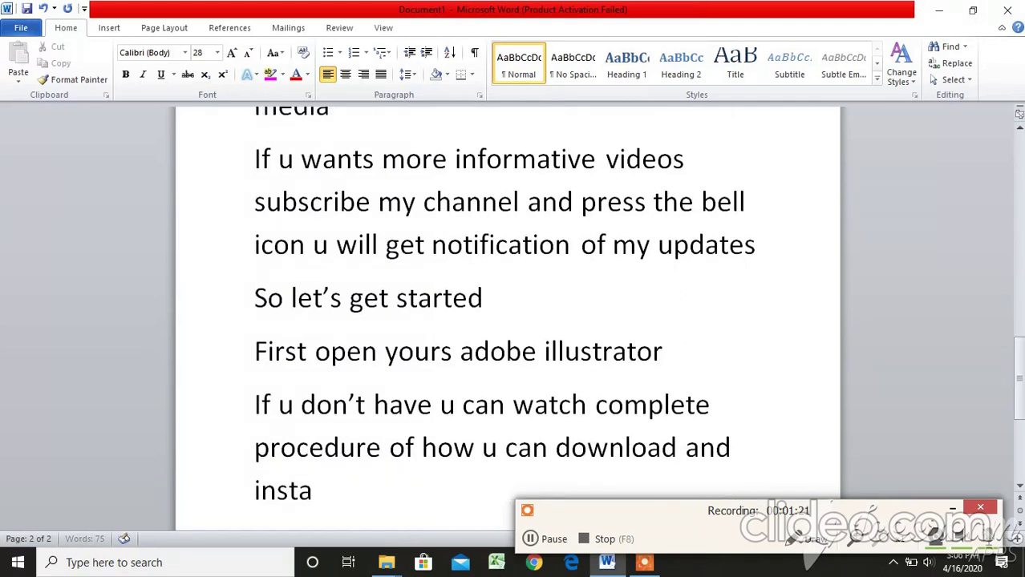
pyautogui.write('ll ad')
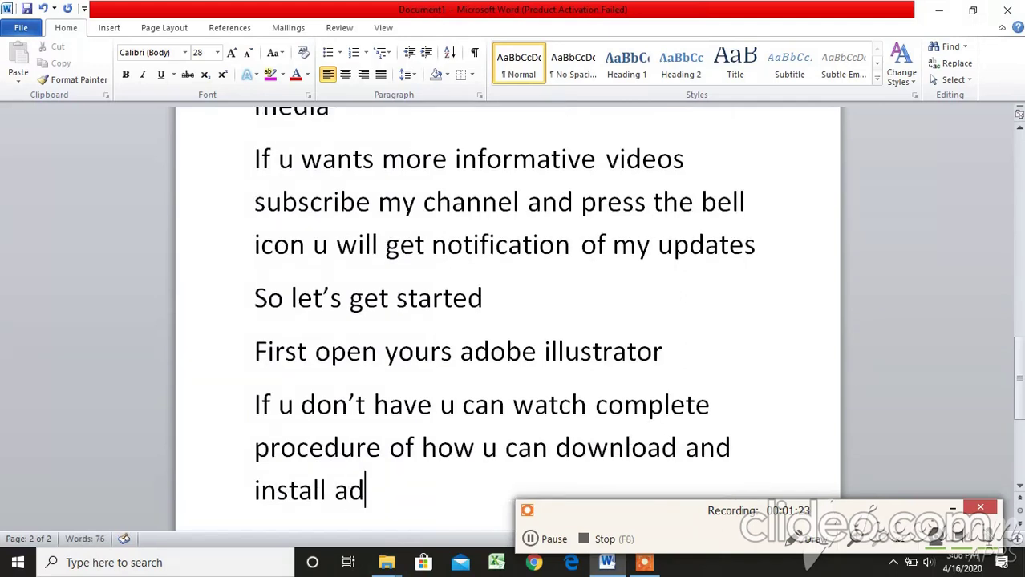
pyautogui.write('obe ill')
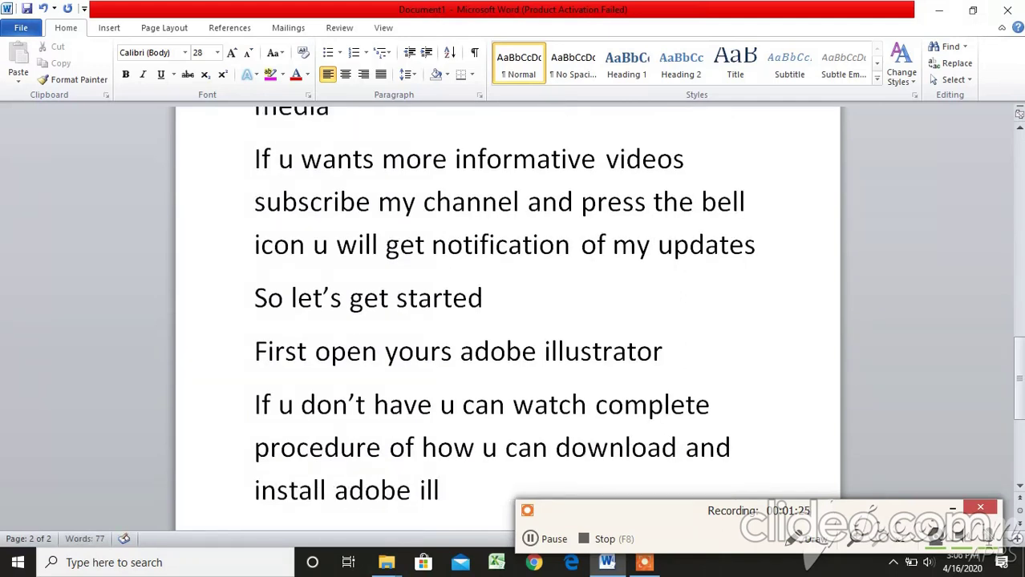
pyautogui.write('ustao')
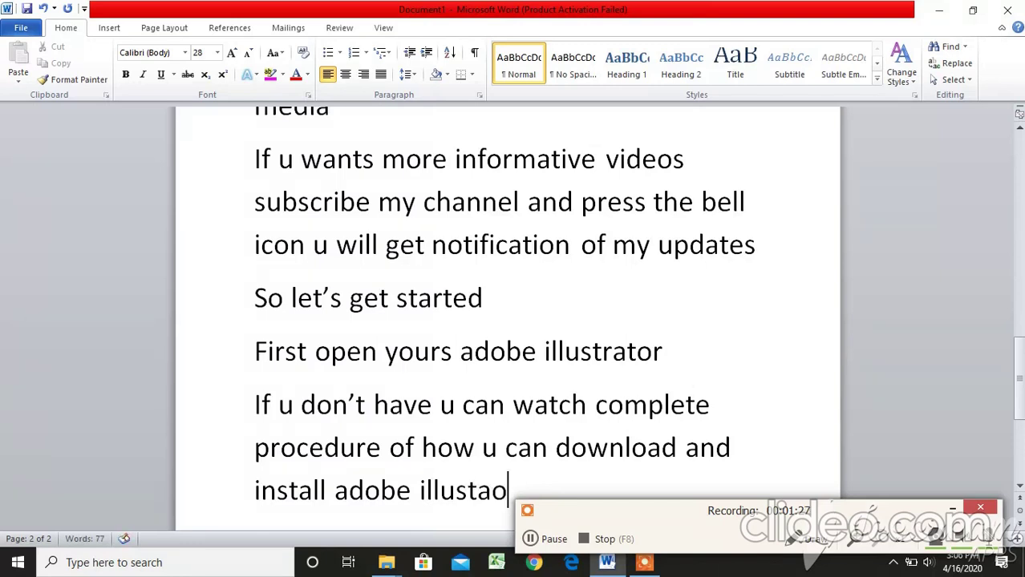
pyautogui.press('BackSpace')
pyautogui.press('BackSpace')
pyautogui.write('rat')
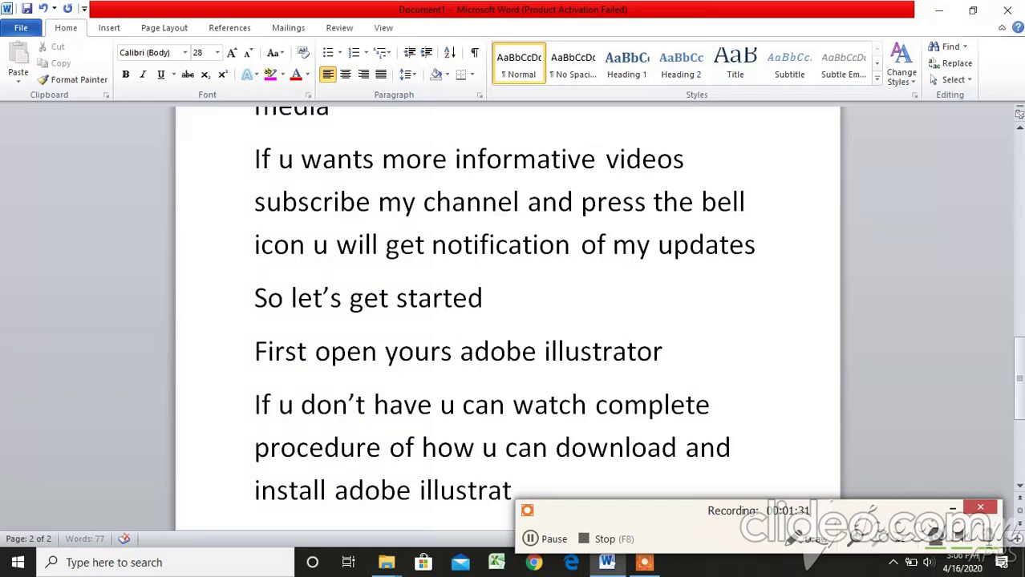
pyautogui.write('or for life ')
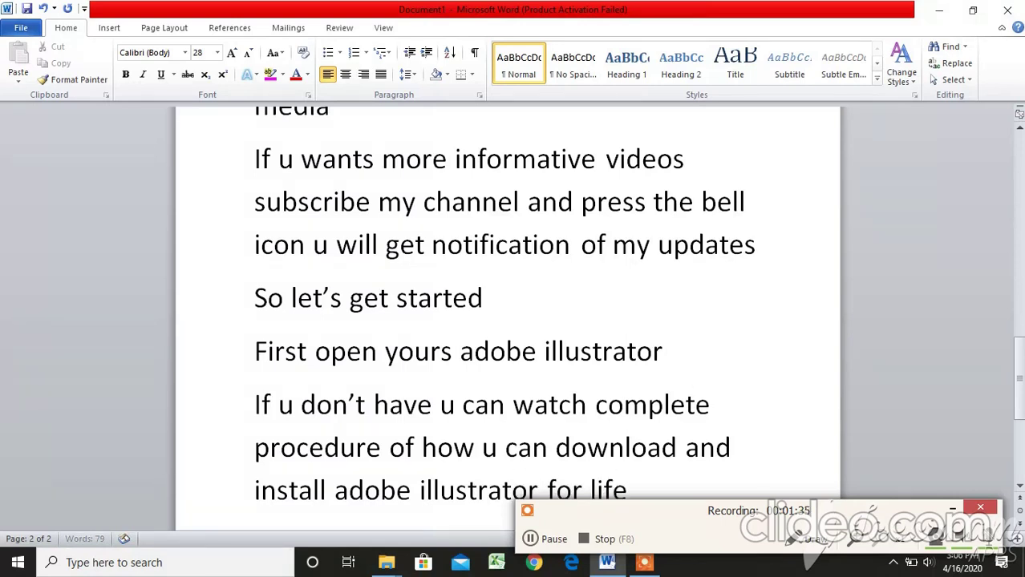
pyautogui.write('time')
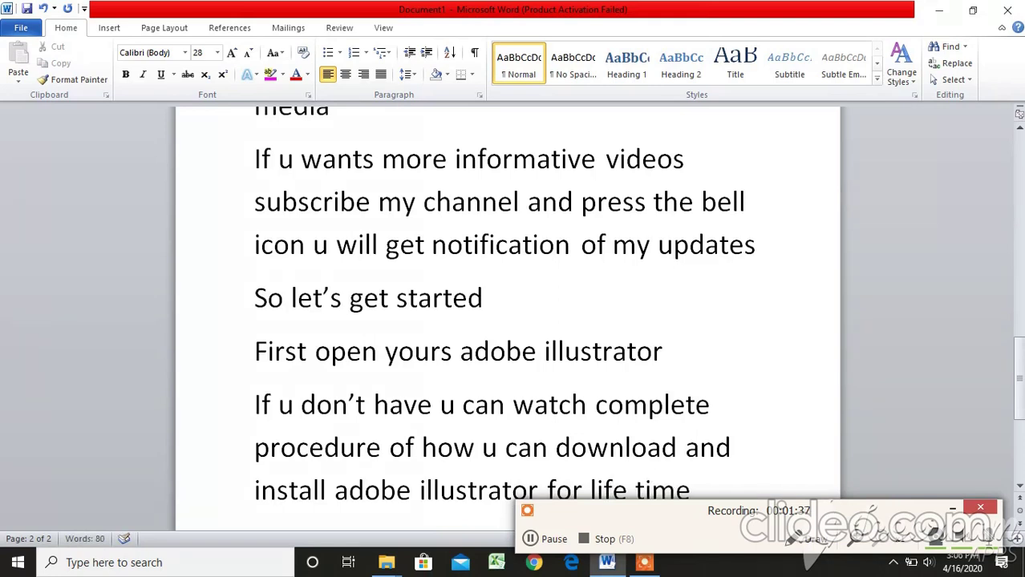
# Add a new paragraph reading "So open your software and create a new file" below the download and install text
pyautogui.press('Return')
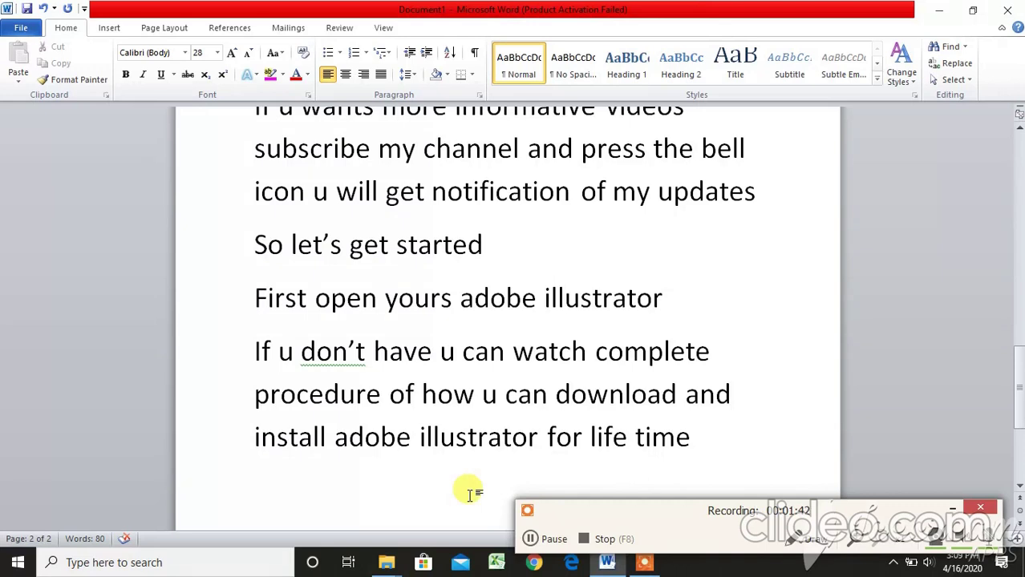
pyautogui.write('so op')
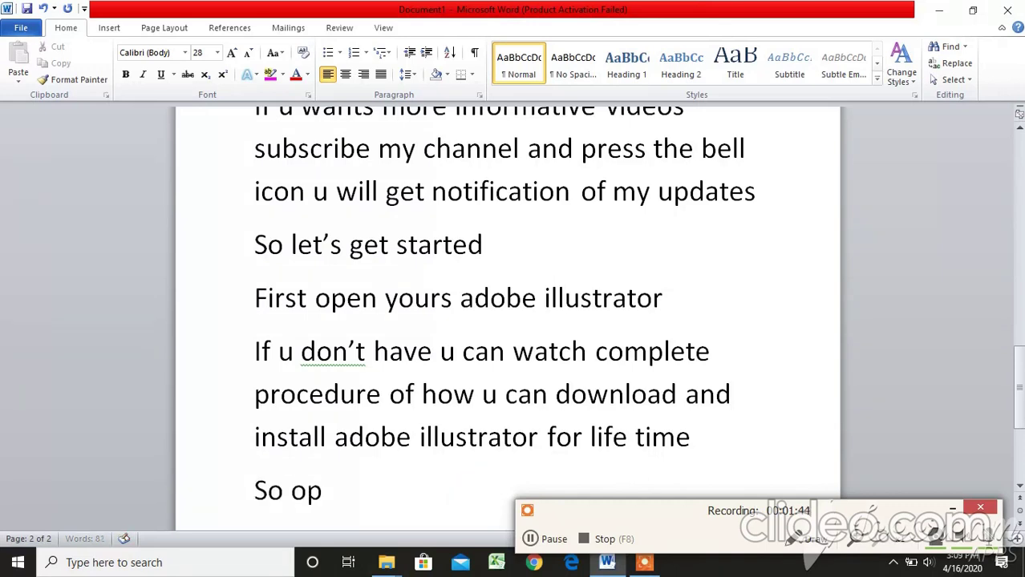
pyautogui.write('en yo')
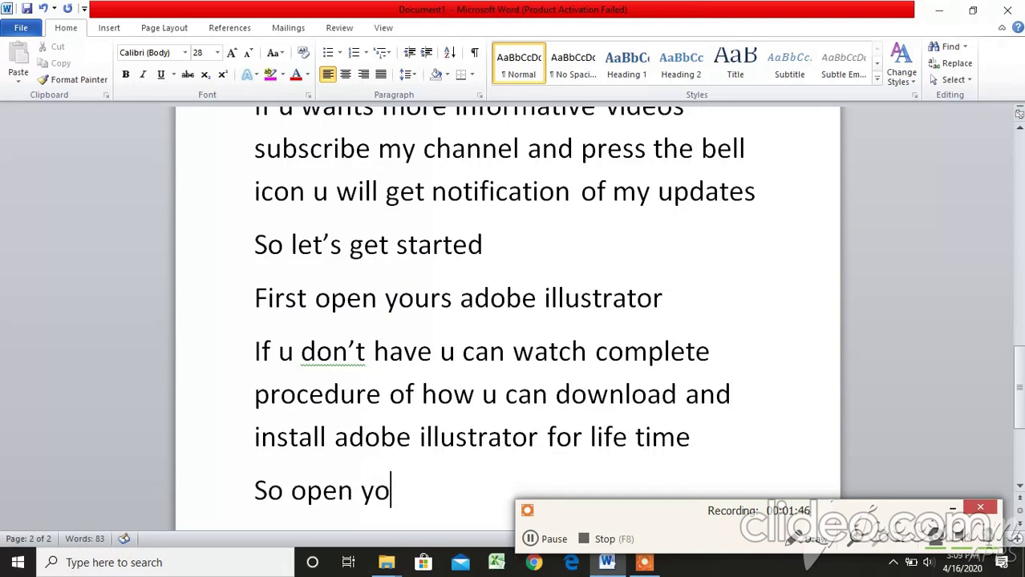
pyautogui.write('ur so')
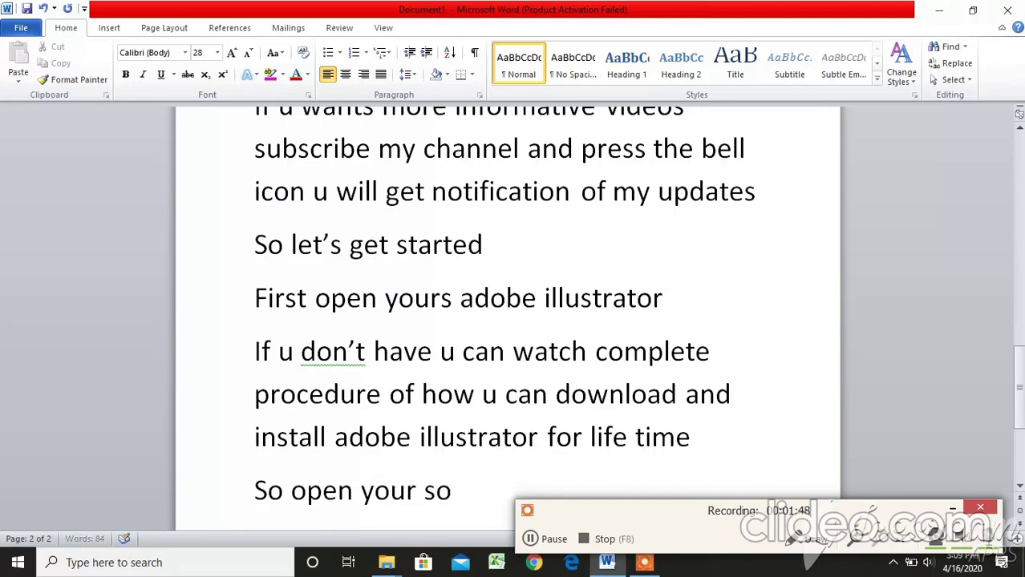
pyautogui.write('ftware')
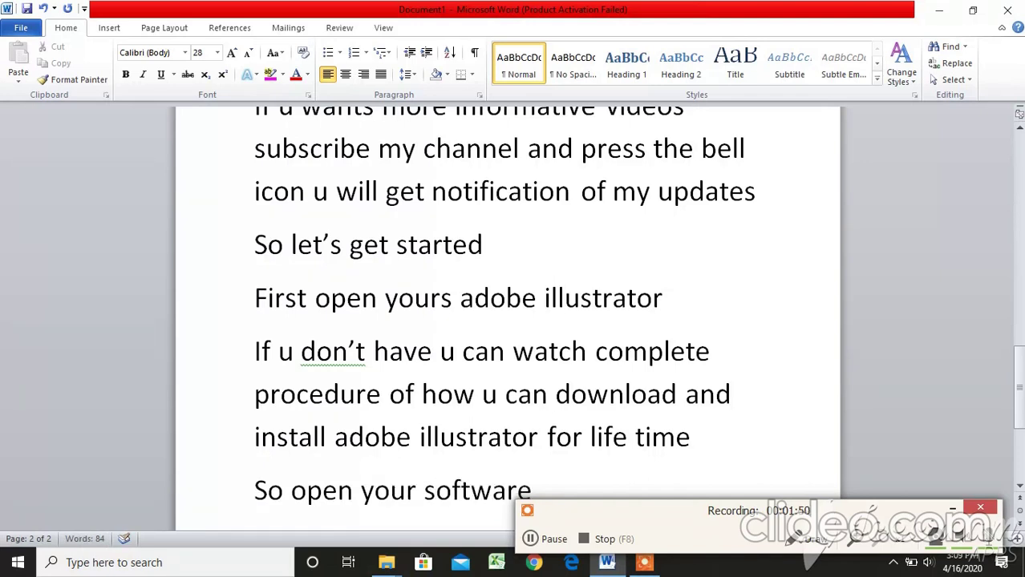
pyautogui.write(' and')
pyautogui.scroll(-1, 507, 321)
pyautogui.write('c')
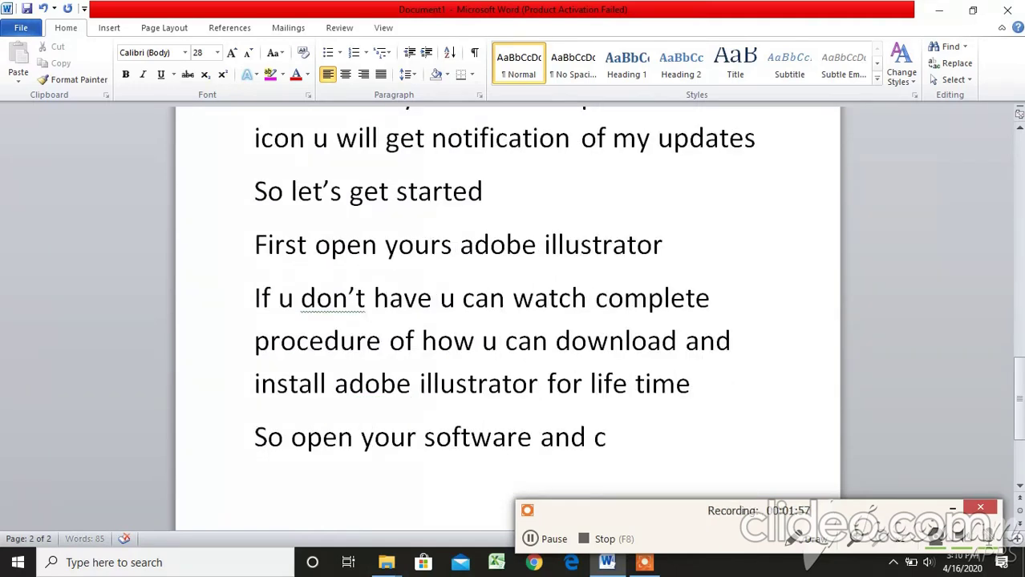
pyautogui.write('reate')
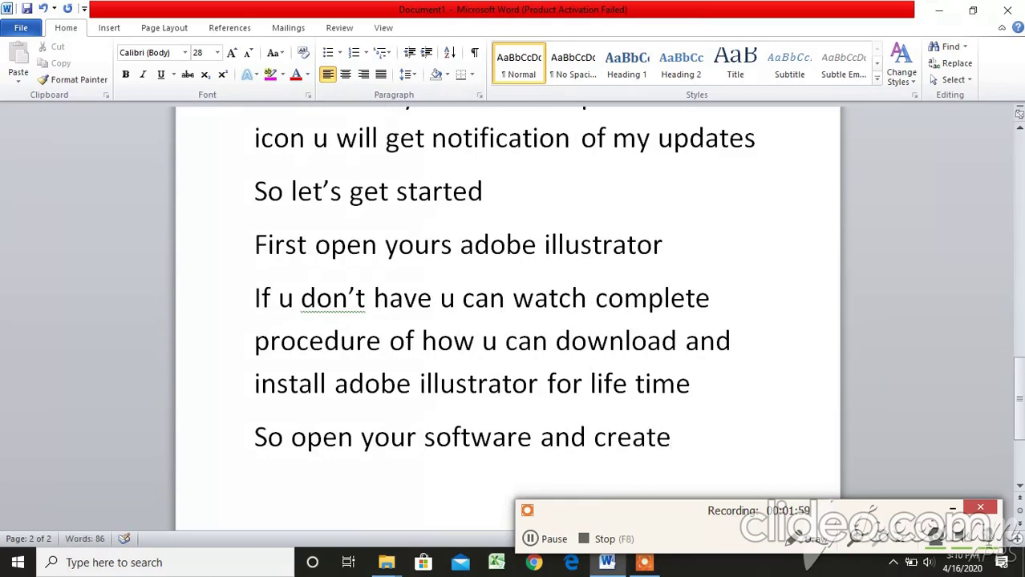
pyautogui.write(' a new')
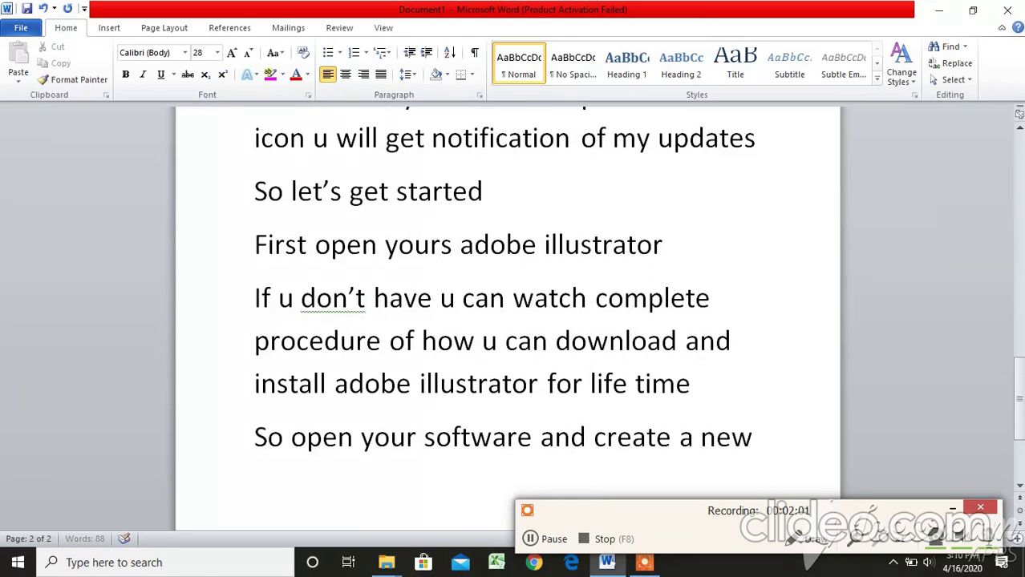
pyautogui.write(' file ')
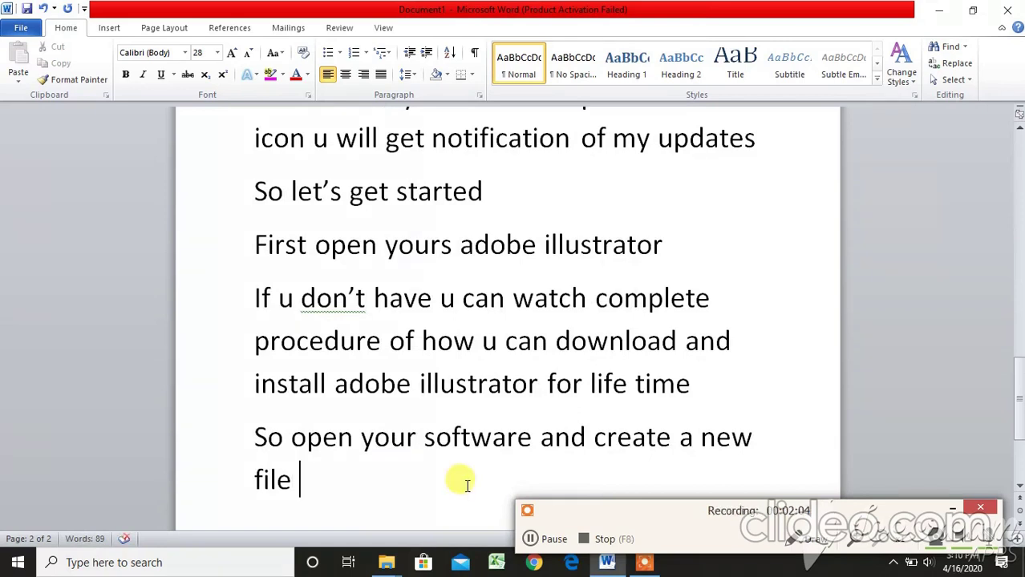
# Continue the sentence with "by clicking", correcting the misspelled last word with the suggested spelling
pyautogui.write('by cl')
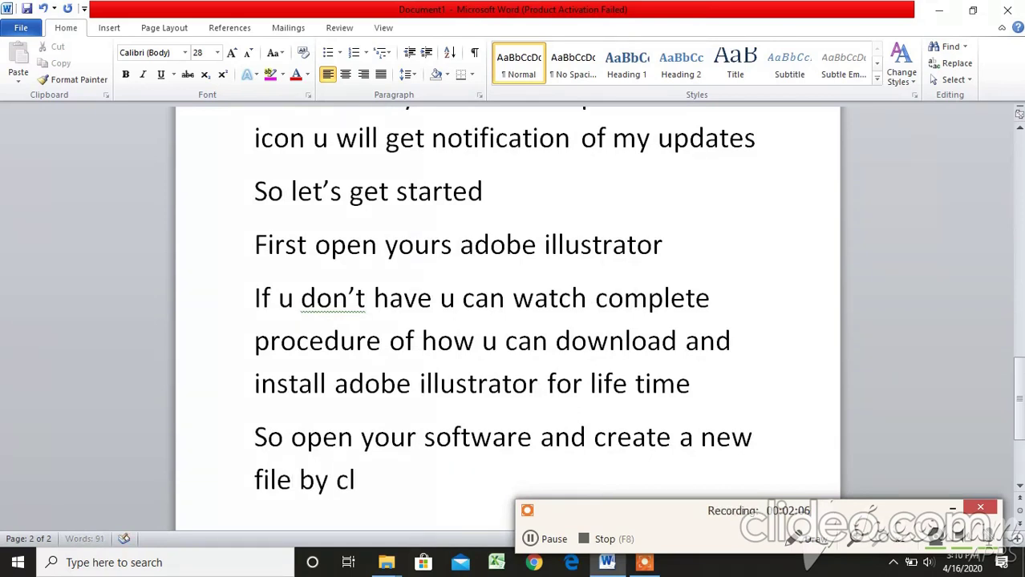
pyautogui.write('ickcing')
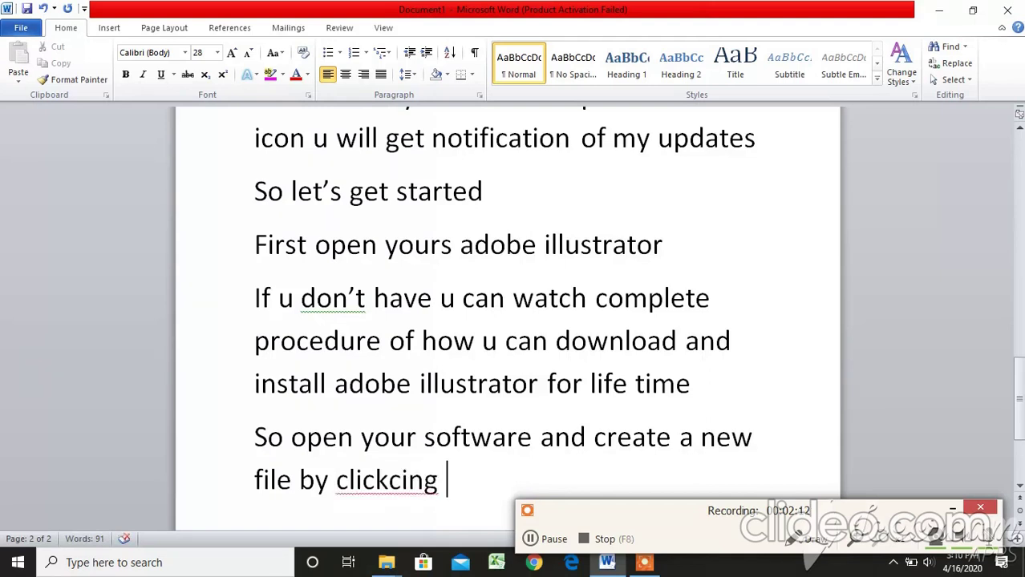
pyautogui.click(408, 484)
pyautogui.rightClick(405, 484)
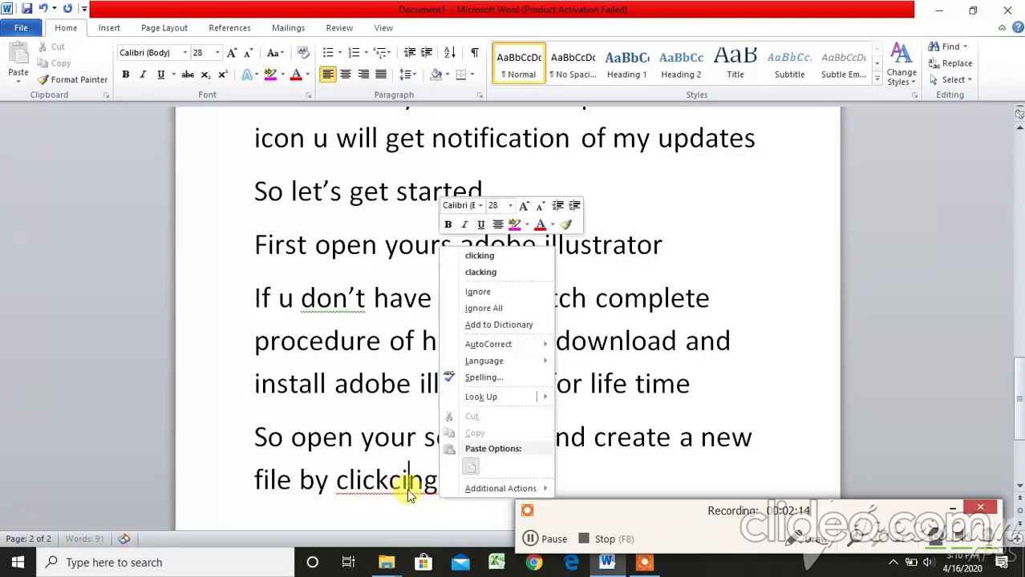
pyautogui.click(479, 255)
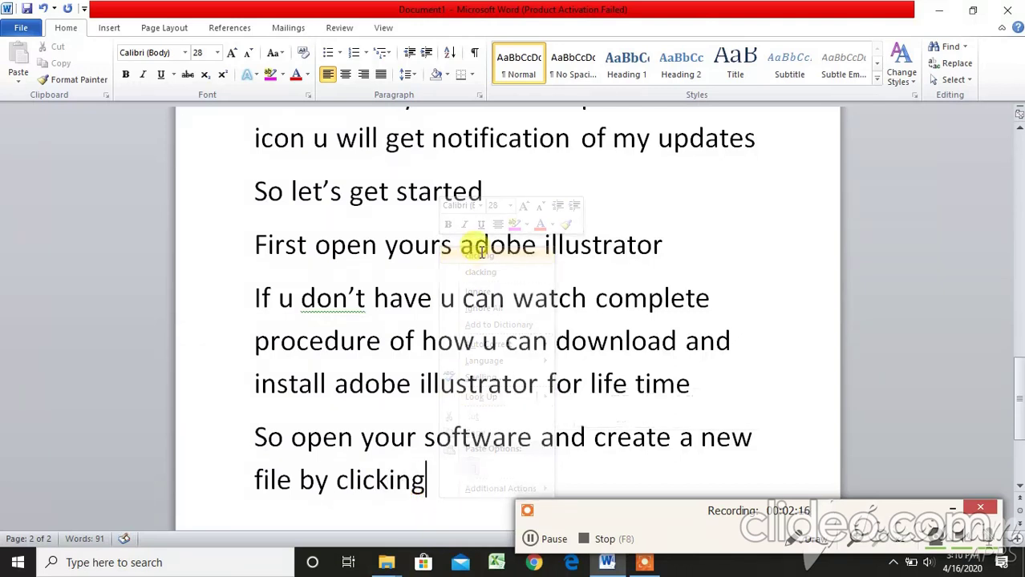
pyautogui.click(511, 472)
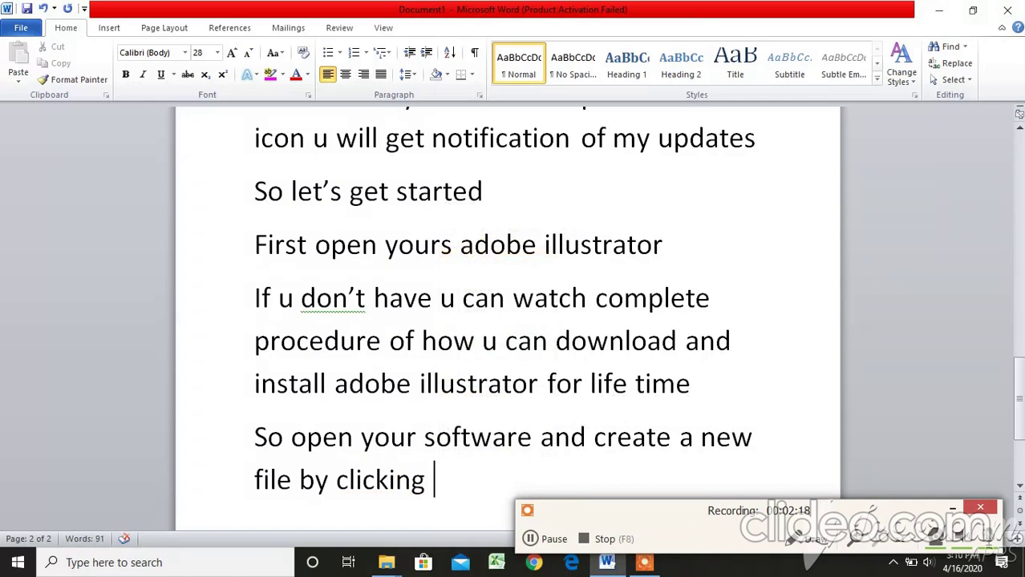
# Complete the sentence with "ctrl + N" and highlight that shortcut text in pink
pyautogui.write('ctr')
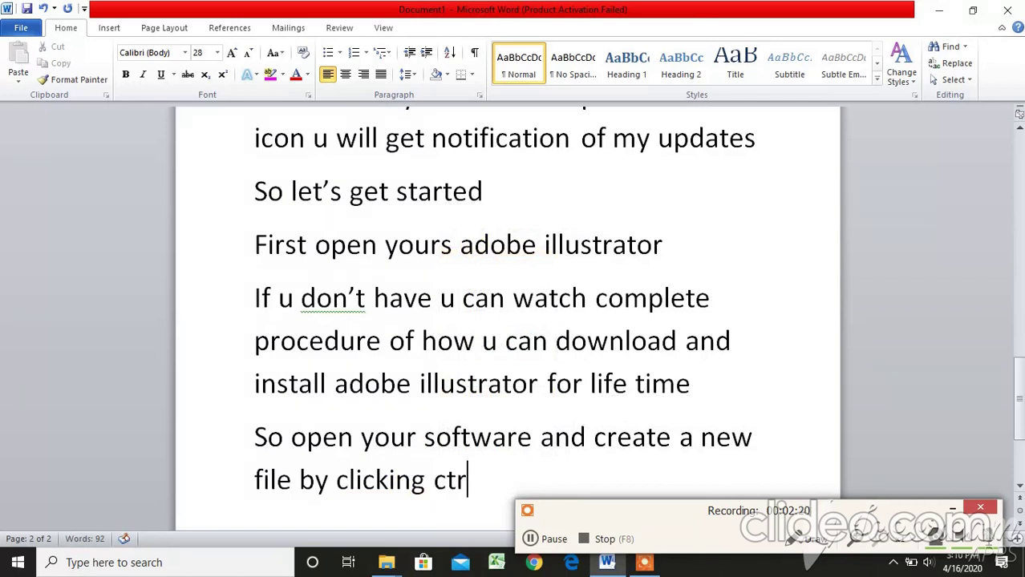
pyautogui.write('l + N')
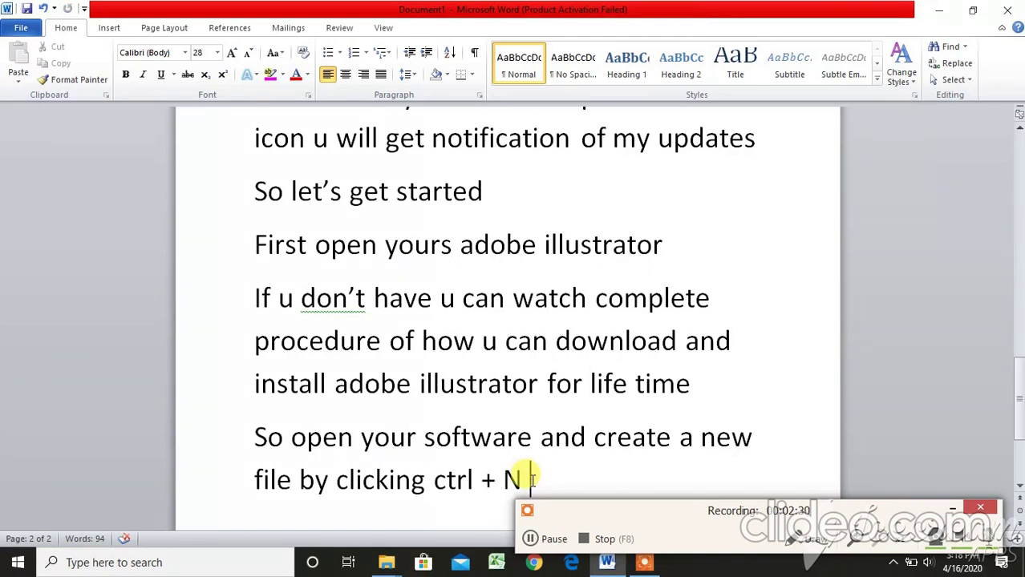
pyautogui.moveTo(432, 481); pyautogui.dragTo(527, 480)
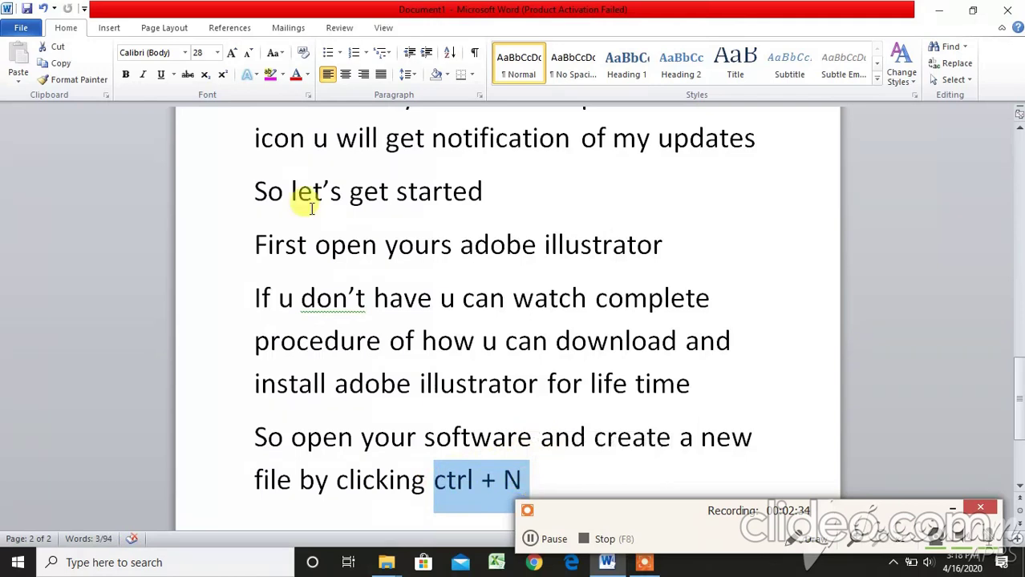
pyautogui.click(270, 74)
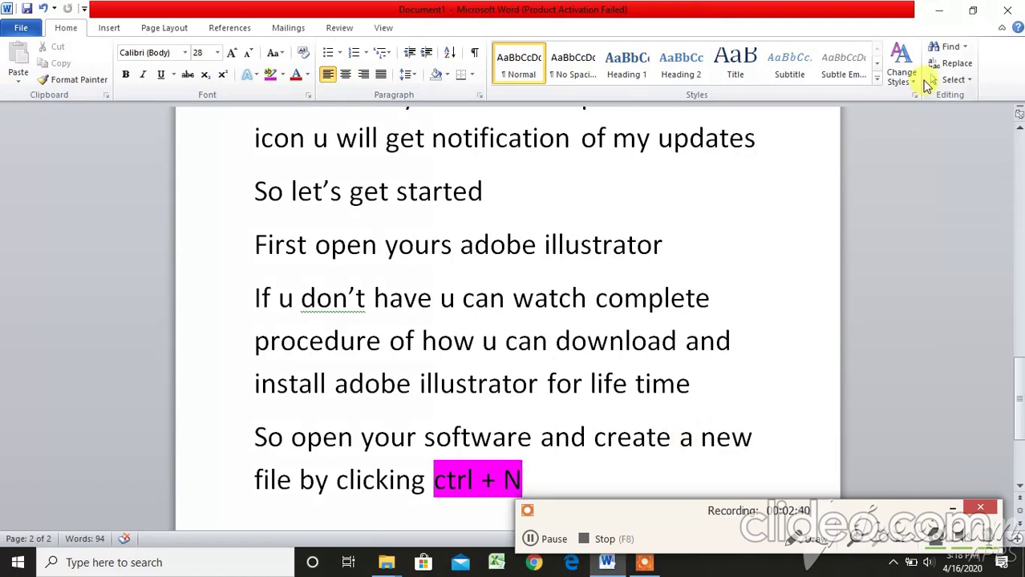
# Go to the desktop and launch Adobe Illustrator
pyautogui.press('super+d')
pyautogui.click(720, 175)
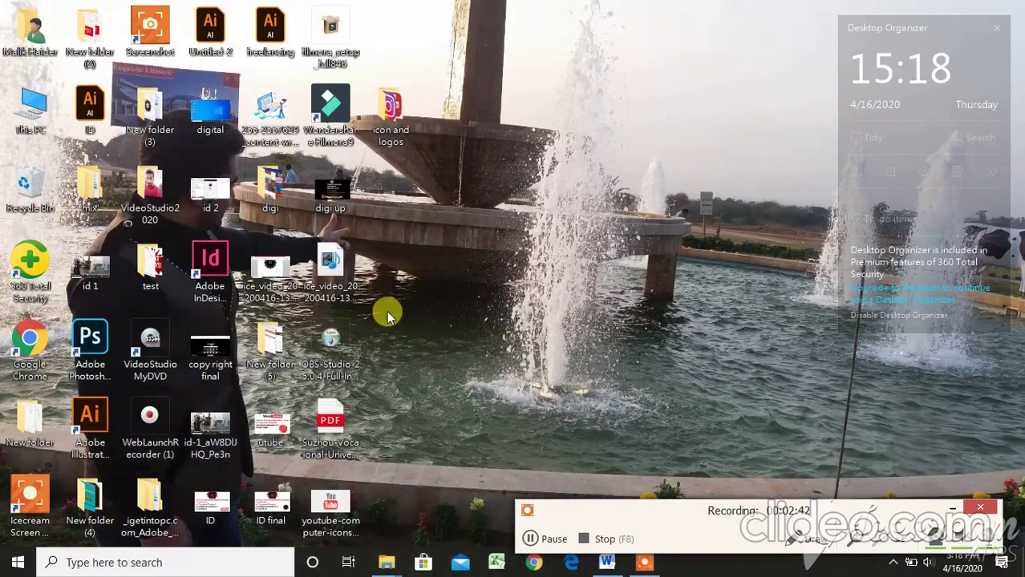
pyautogui.doubleClick(92, 453)
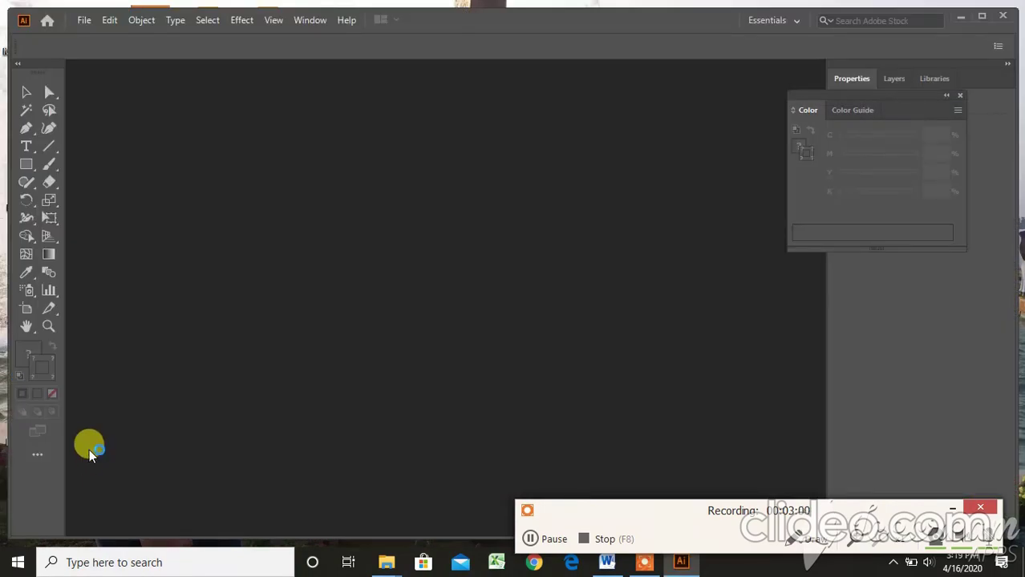
# Create a new document 10.25 in wide and 7 in high
pyautogui.hotkey('ctrl', 'n')
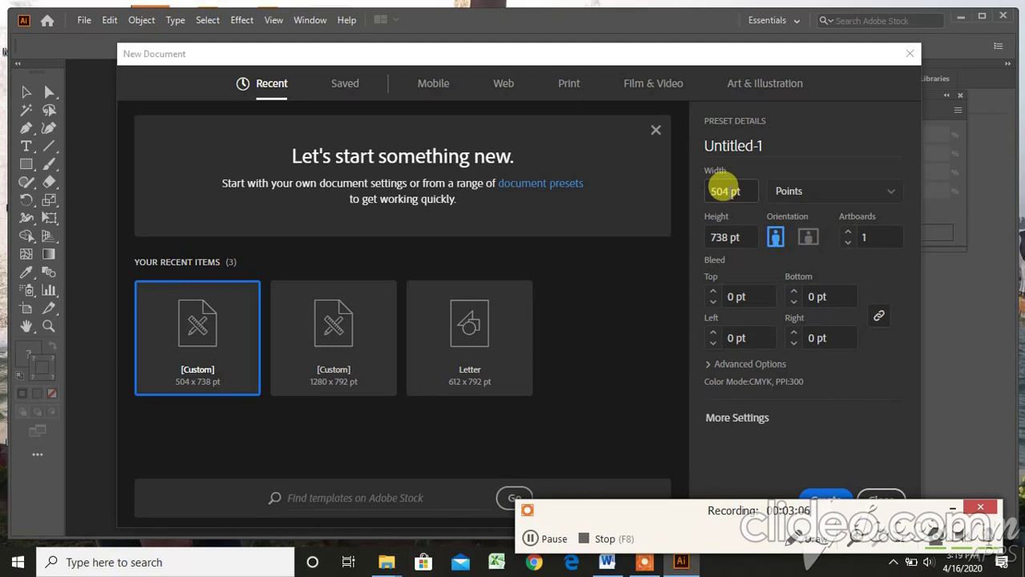
pyautogui.click(722, 186)
pyautogui.press('BackSpace')
pyautogui.write('10.25')
pyautogui.press('Delete')
pyautogui.press('Delete')
pyautogui.press('Delete')
pyautogui.write('in')
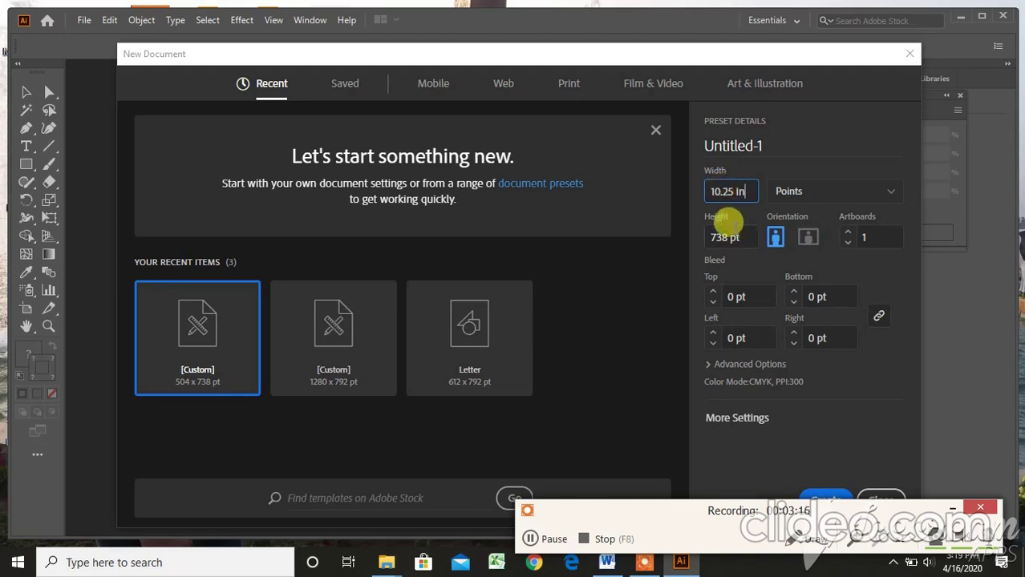
pyautogui.click(729, 234)
pyautogui.press('BackSpace')
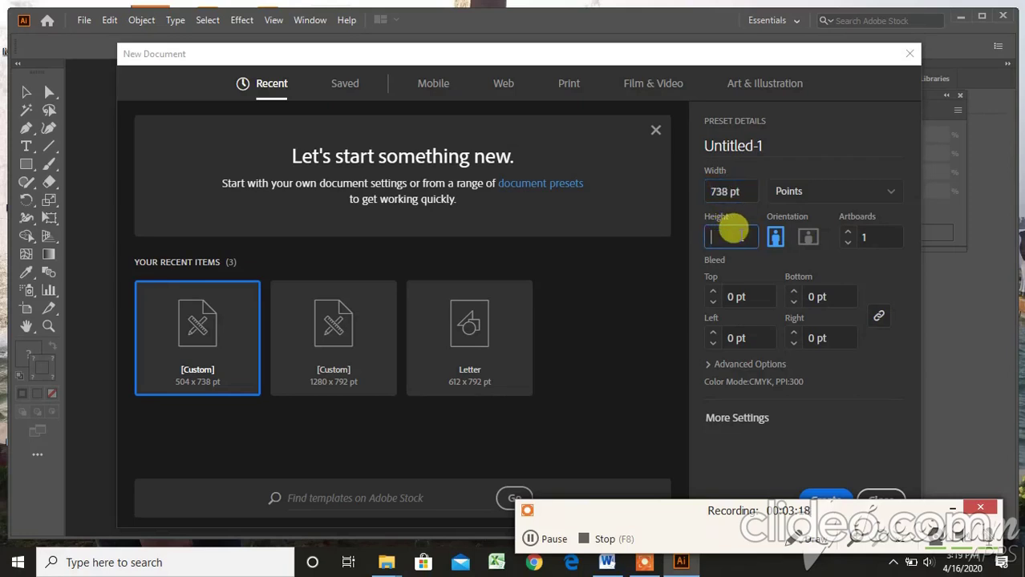
pyautogui.write('7')
pyautogui.press('Return')
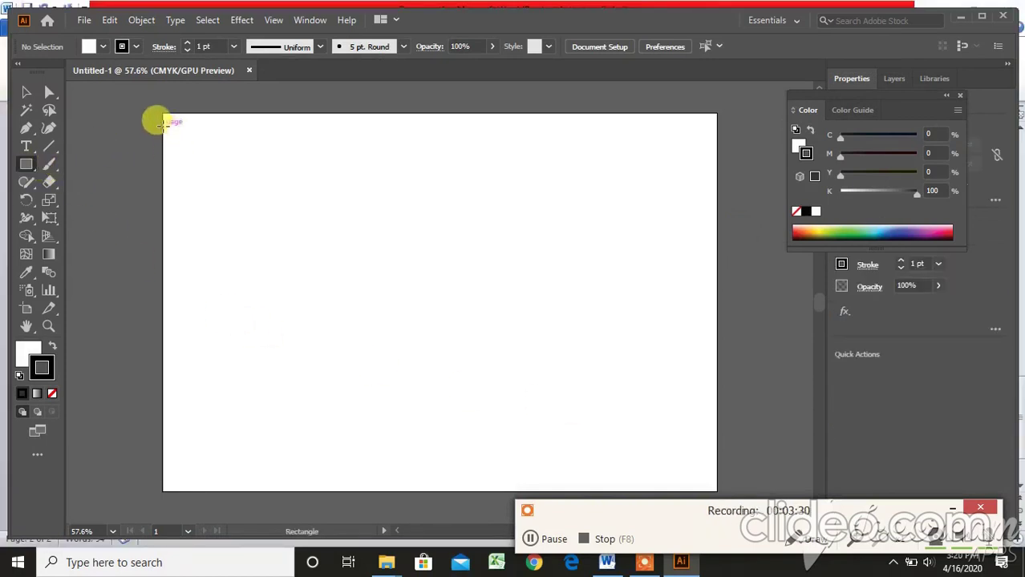
# Draw a rectangle covering the whole artboard from its upper-left corner
pyautogui.moveTo(162, 113); pyautogui.dragTo(724, 501)
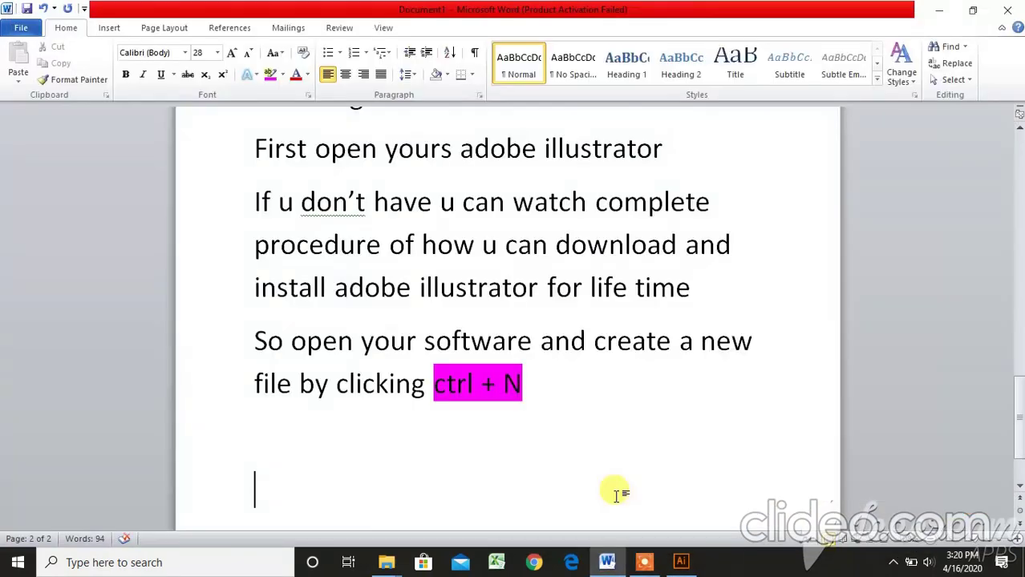
# Switch to the Word document and write "Create a rectangular by use rectangular" below the "ctrl + N" paragraph
pyautogui.write('creat')
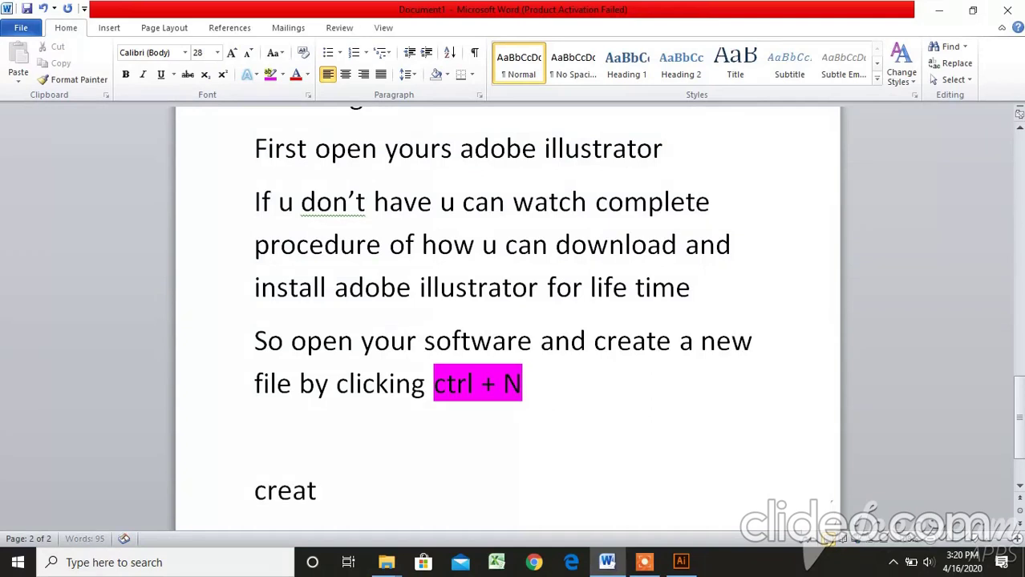
pyautogui.write('e a r')
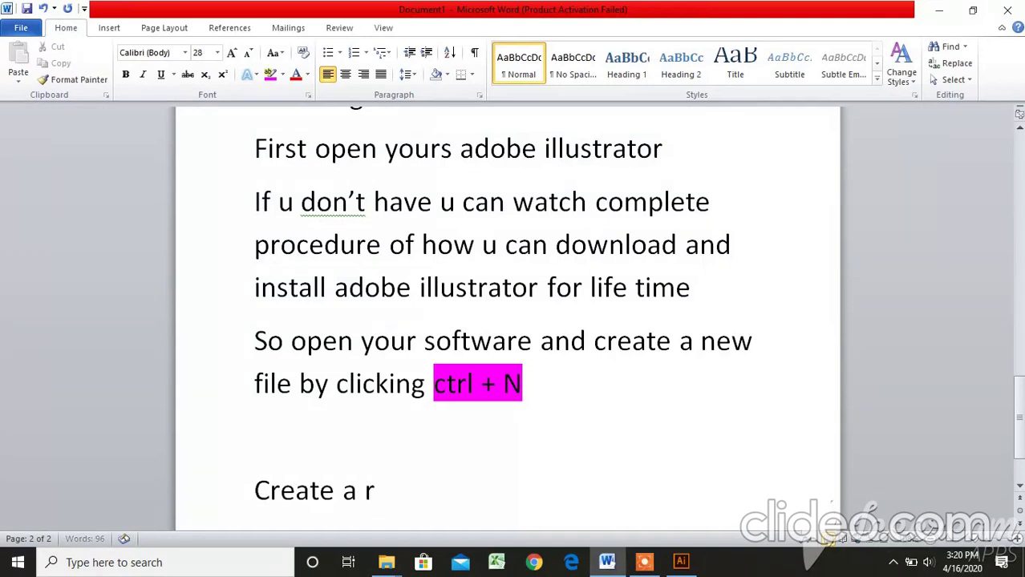
pyautogui.write('ectangular')
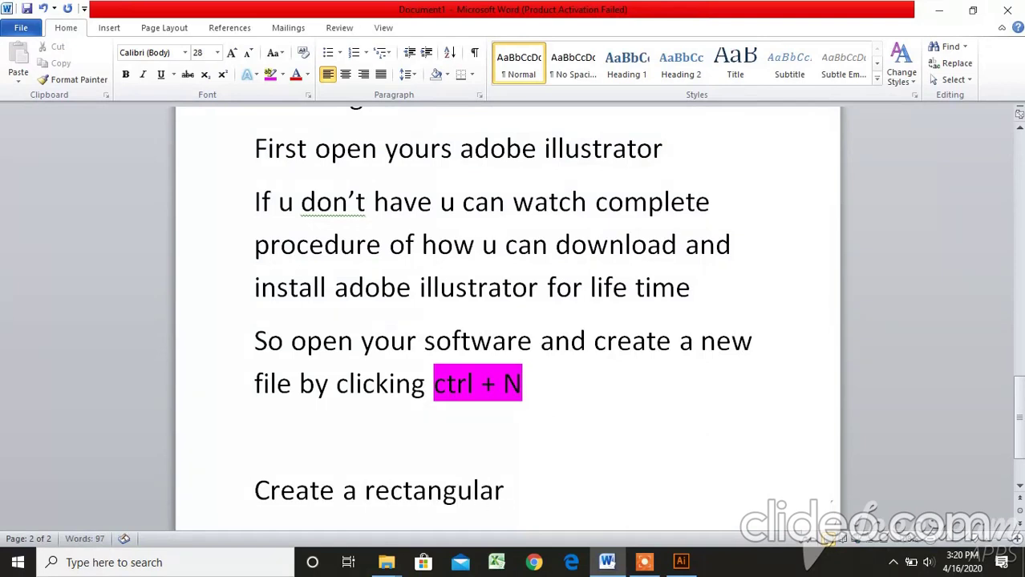
pyautogui.write(' by us')
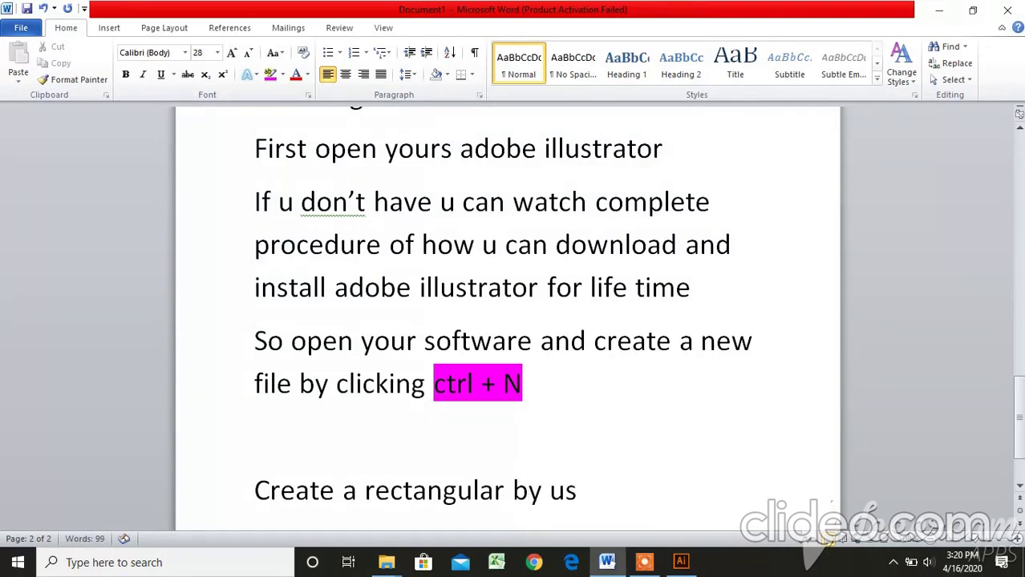
pyautogui.write('e re')
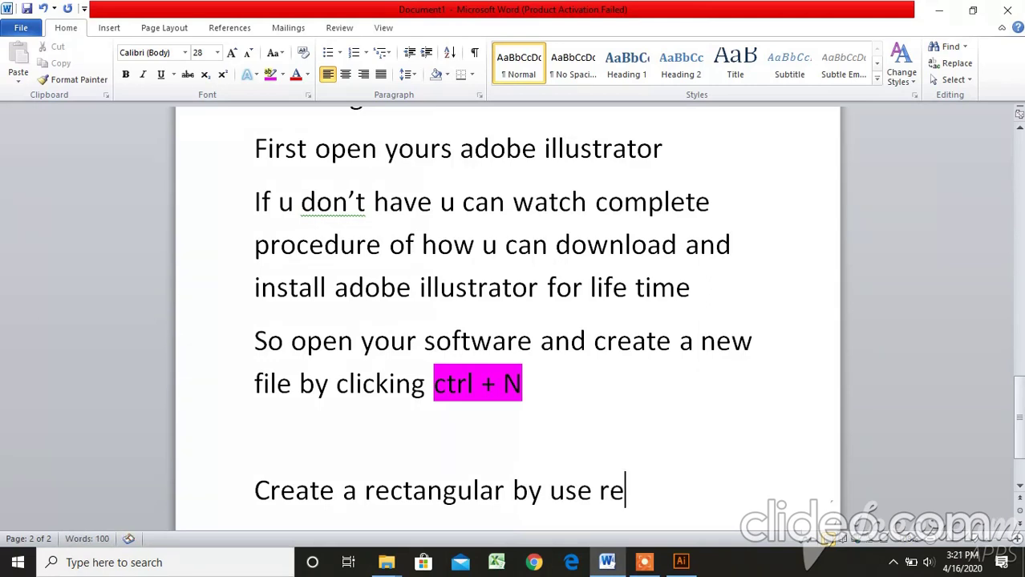
pyautogui.write('ctangul')
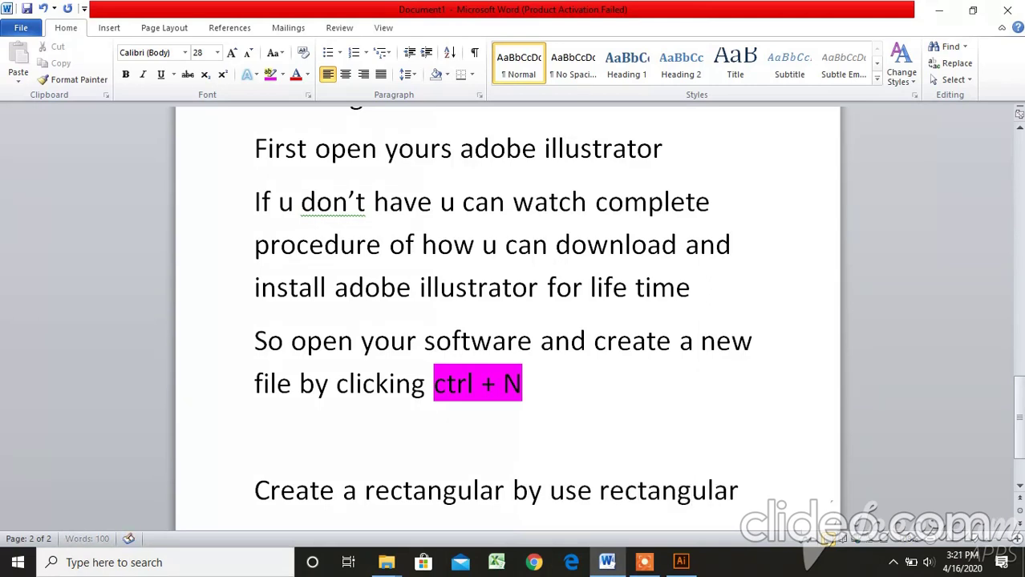
pyautogui.write('ar')
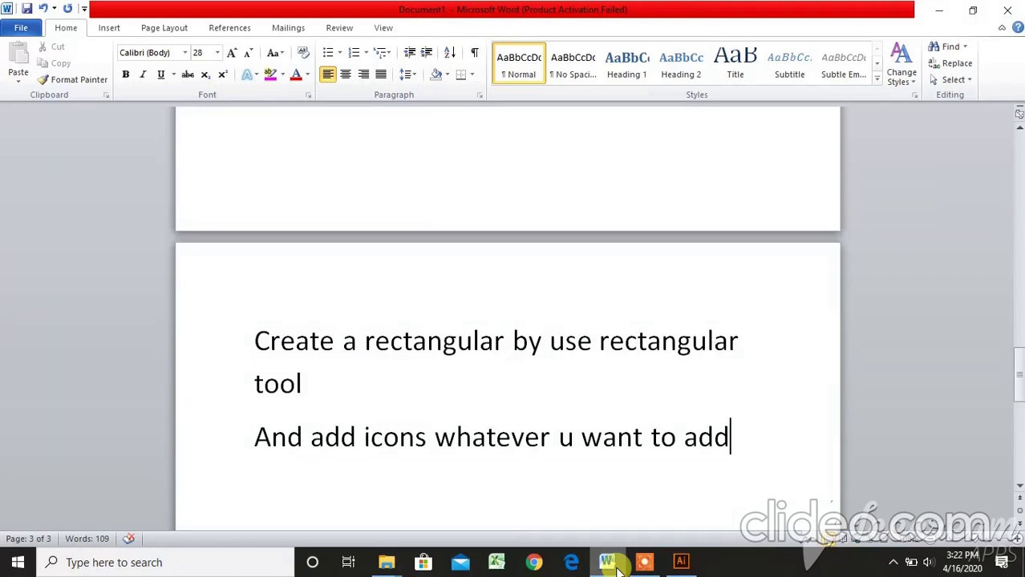
# Add the paragraph "U can make it or download it" below the line about adding icons
pyautogui.press('Return')
pyautogui.write('u can')
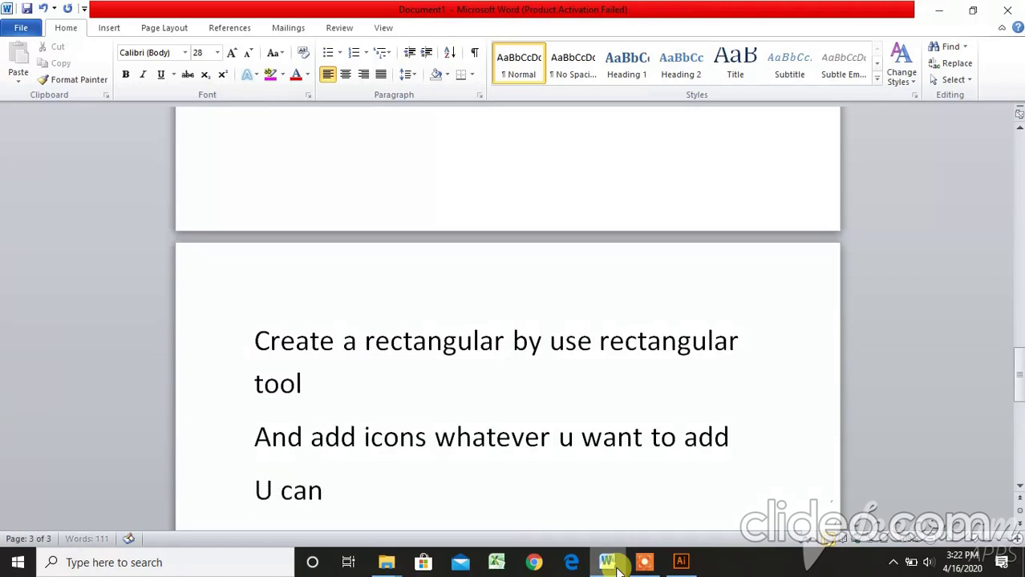
pyautogui.write(' make it')
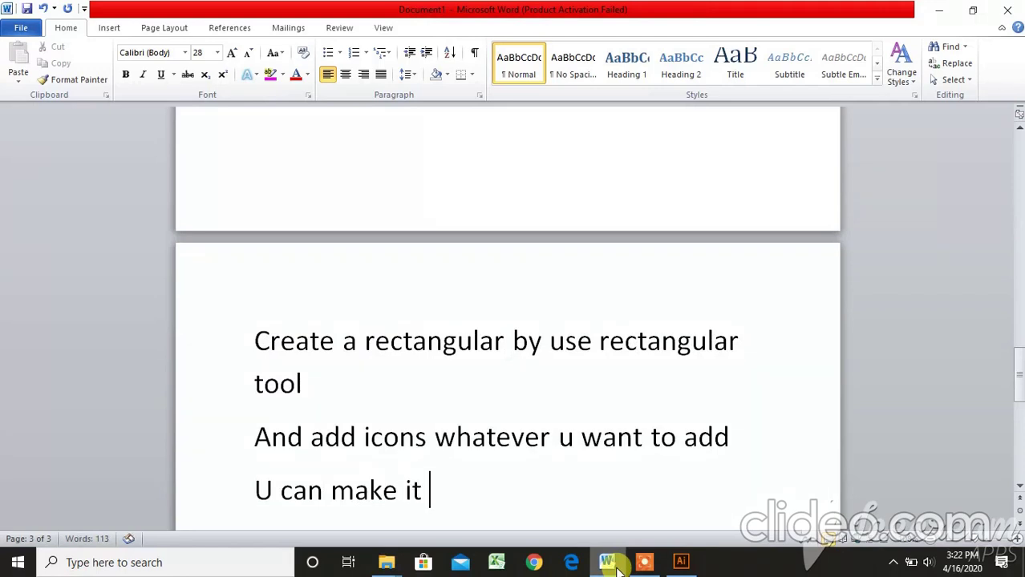
pyautogui.write(' or do')
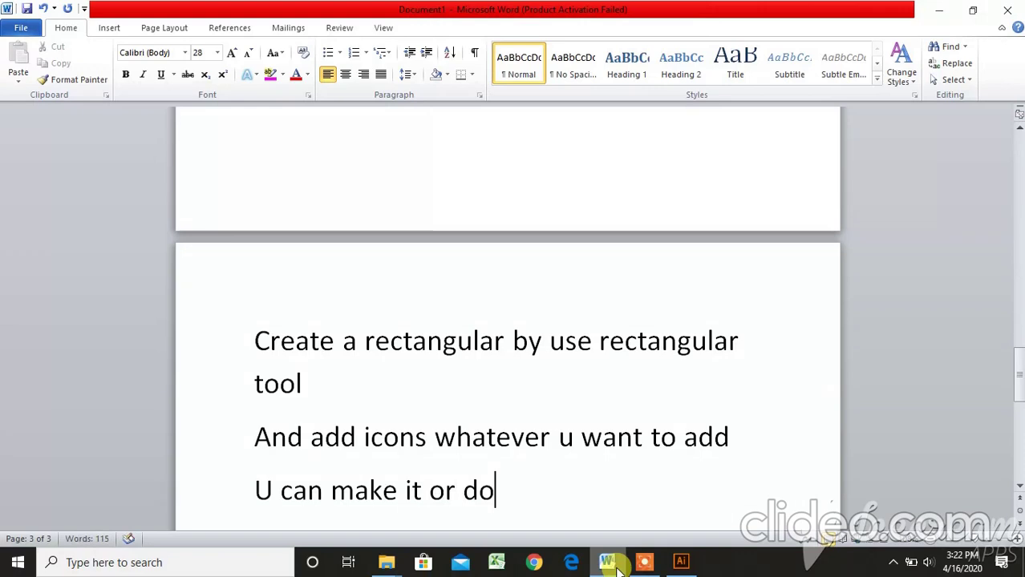
pyautogui.write('wnload')
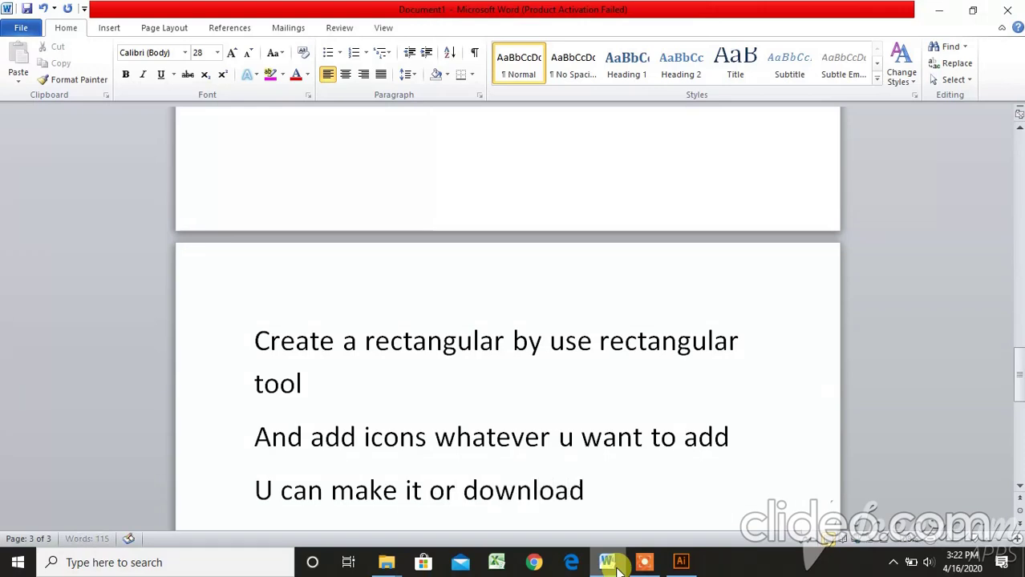
pyautogui.write(' it')
# Add the paragraph "In my next videos I will teach u how u can create" and start an empty paragraph below it
pyautogui.press('Return')
pyautogui.write('i')
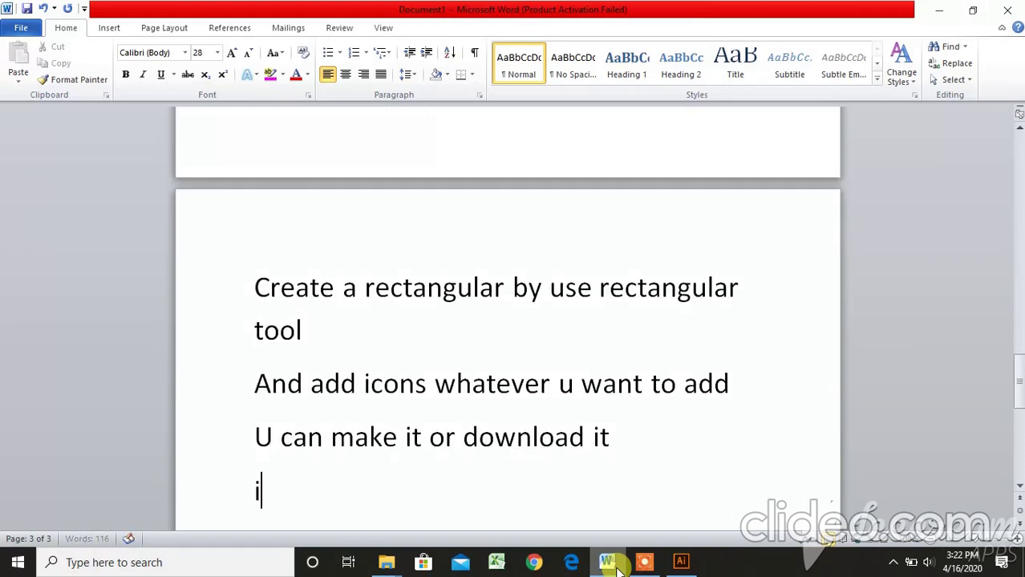
pyautogui.write('n my n')
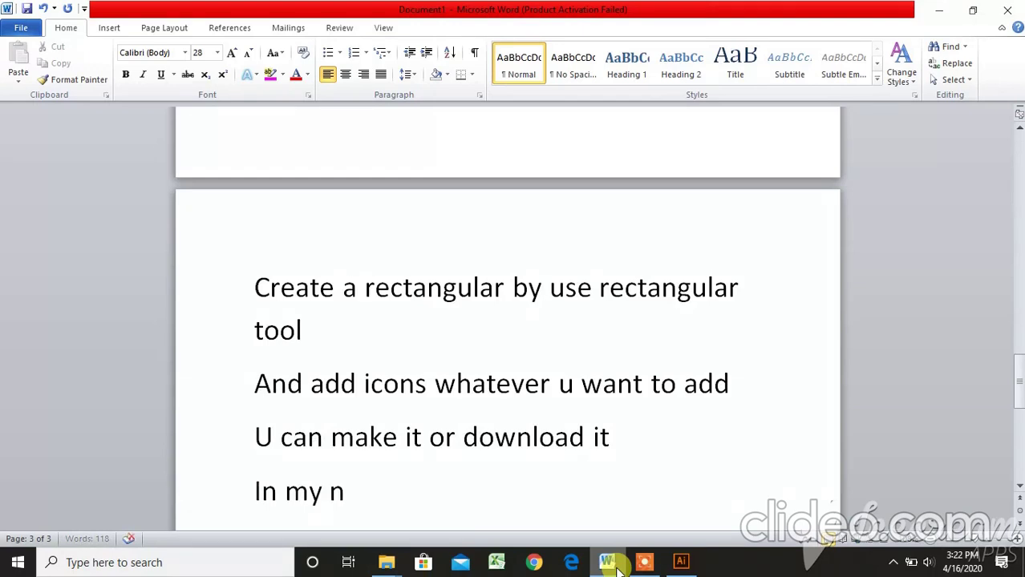
pyautogui.write('ext videos ')
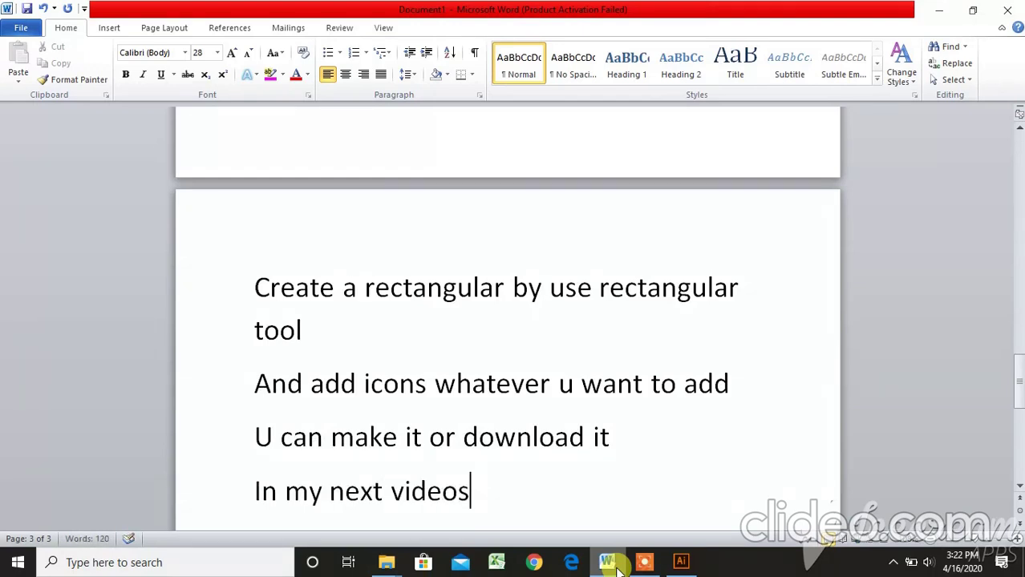
pyautogui.write('I will ')
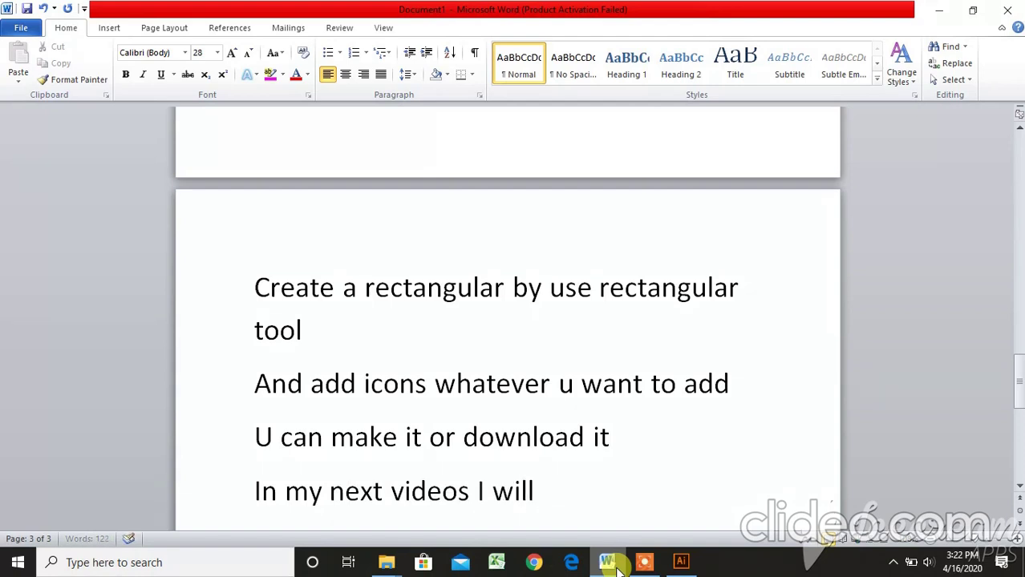
pyautogui.write('teach u')
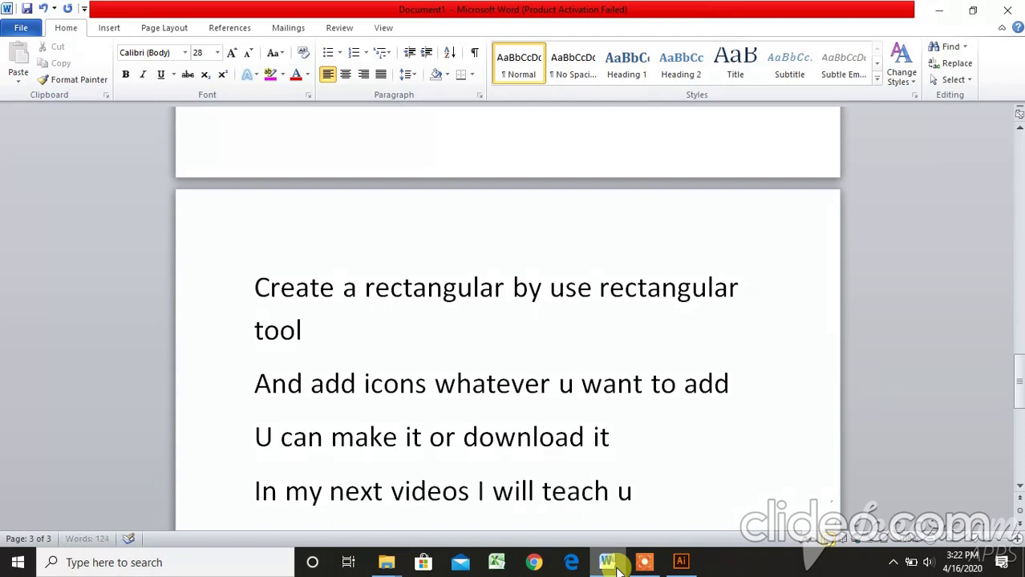
pyautogui.write(' how u ')
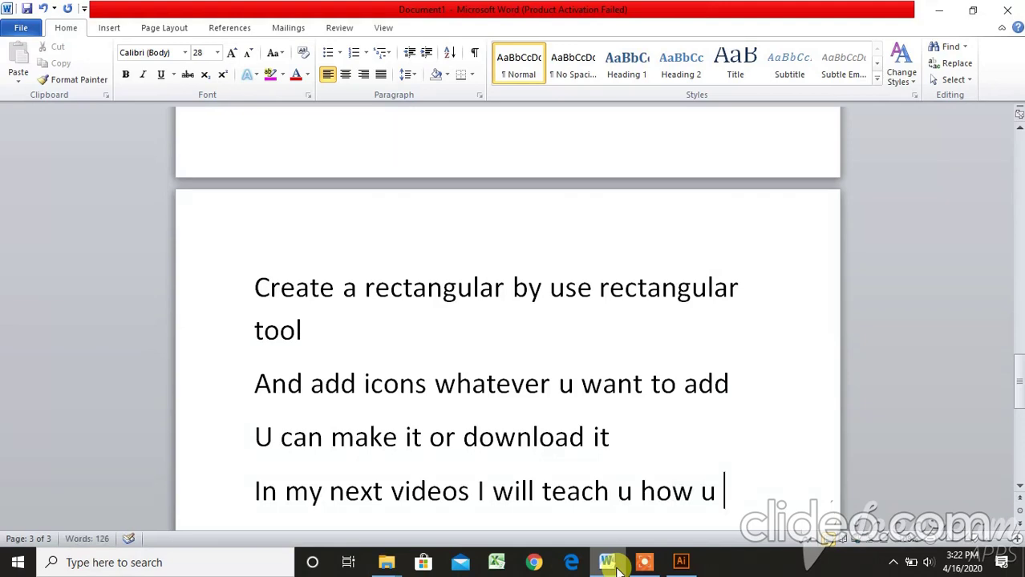
pyautogui.write('can cre')
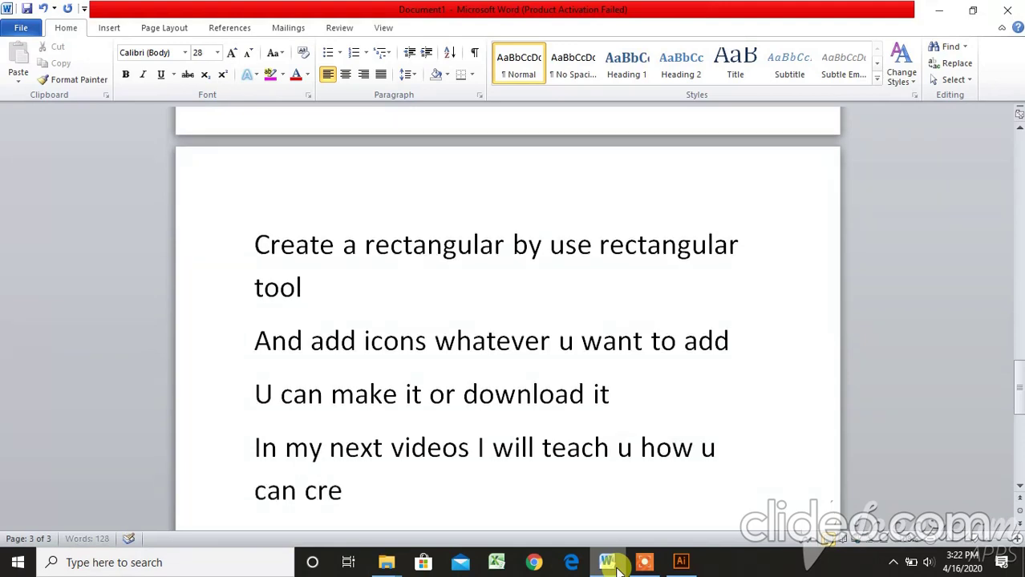
pyautogui.write('ate i')
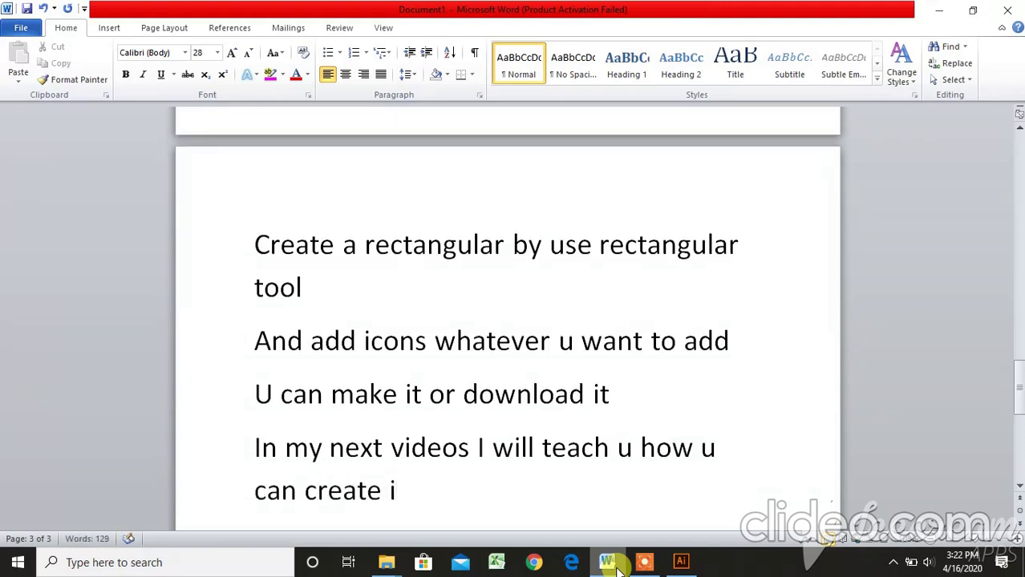
pyautogui.write('t b')
pyautogui.press('BackSpace')
pyautogui.press('BackSpace')
pyautogui.press('Return')
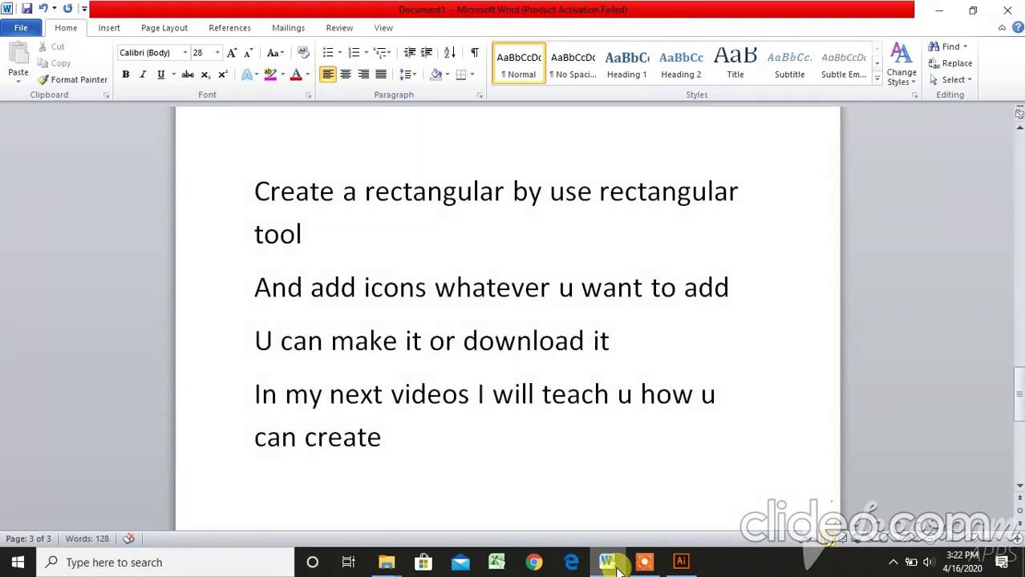
# Minimize the Illustrator and Word windows, then open the "icon and logos" folder from the desktop and maximize it
pyautogui.click(681, 562)
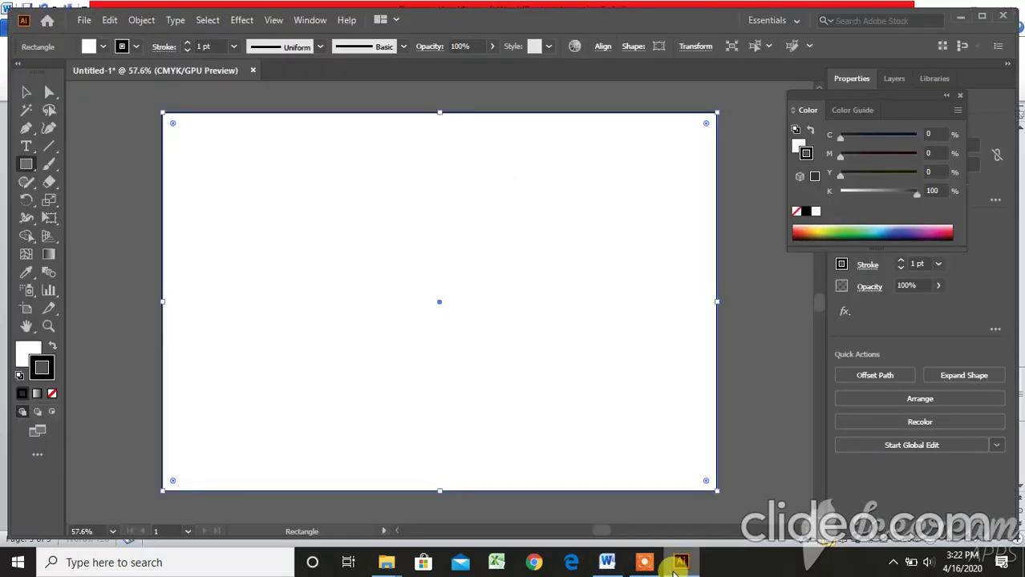
pyautogui.click(962, 17)
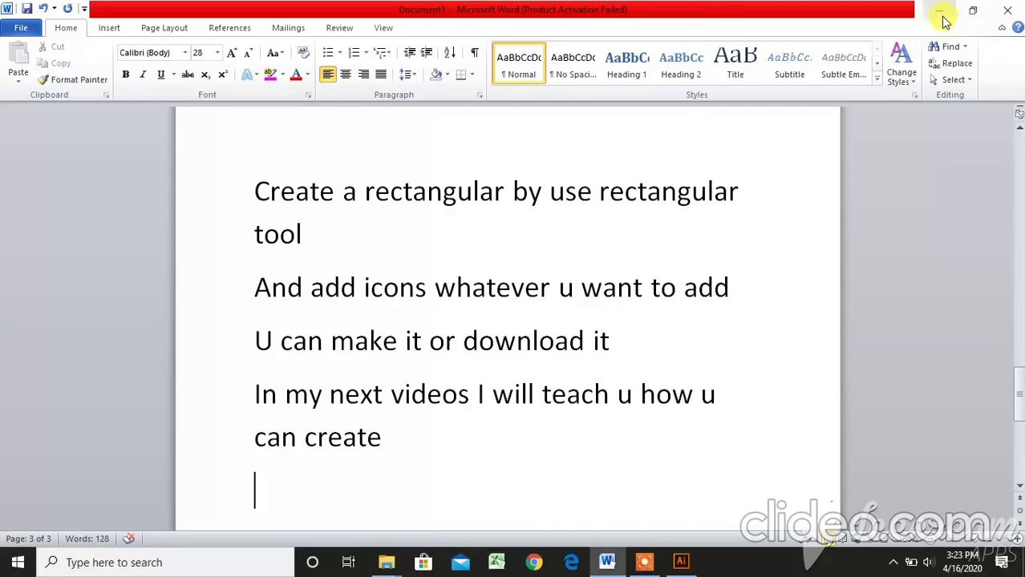
pyautogui.click(938, 10)
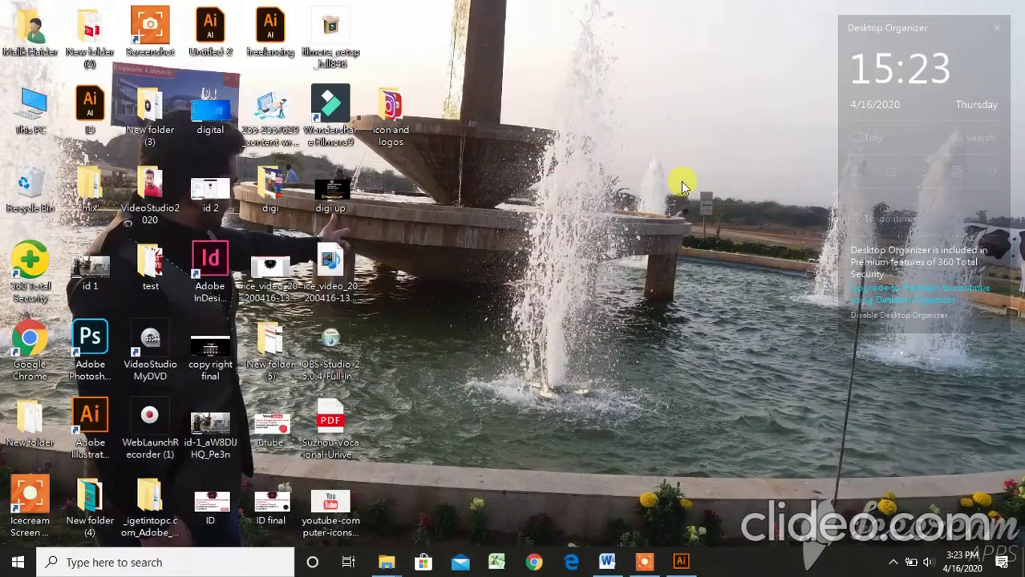
pyautogui.doubleClick(398, 129)
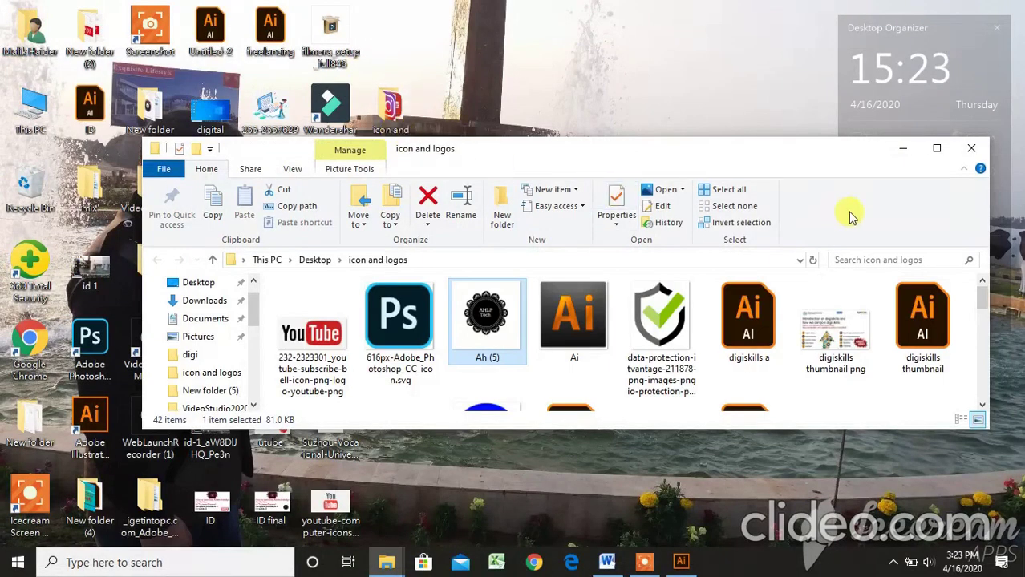
pyautogui.moveTo(979, 290); pyautogui.dragTo(985, 307)
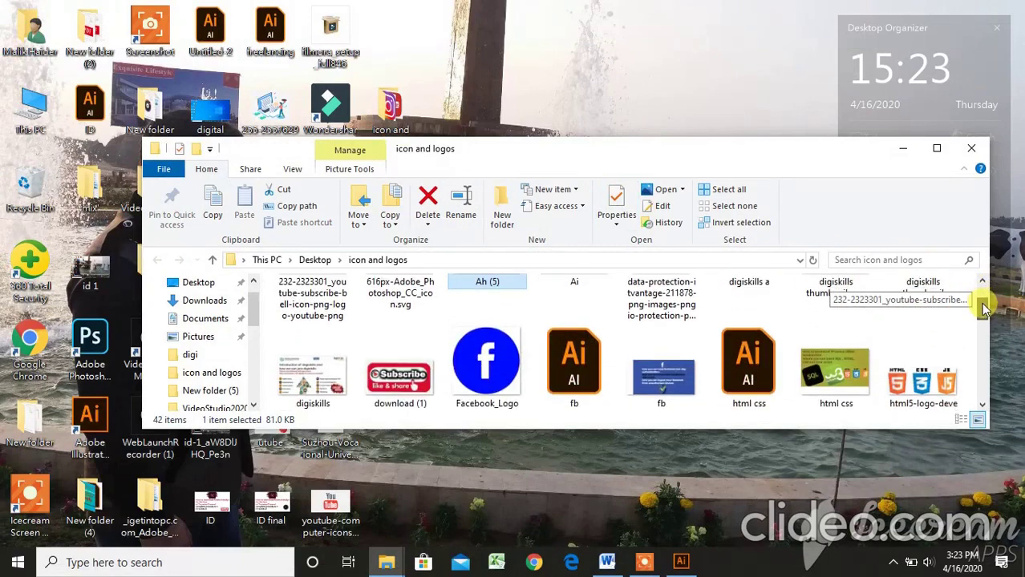
pyautogui.click(937, 148)
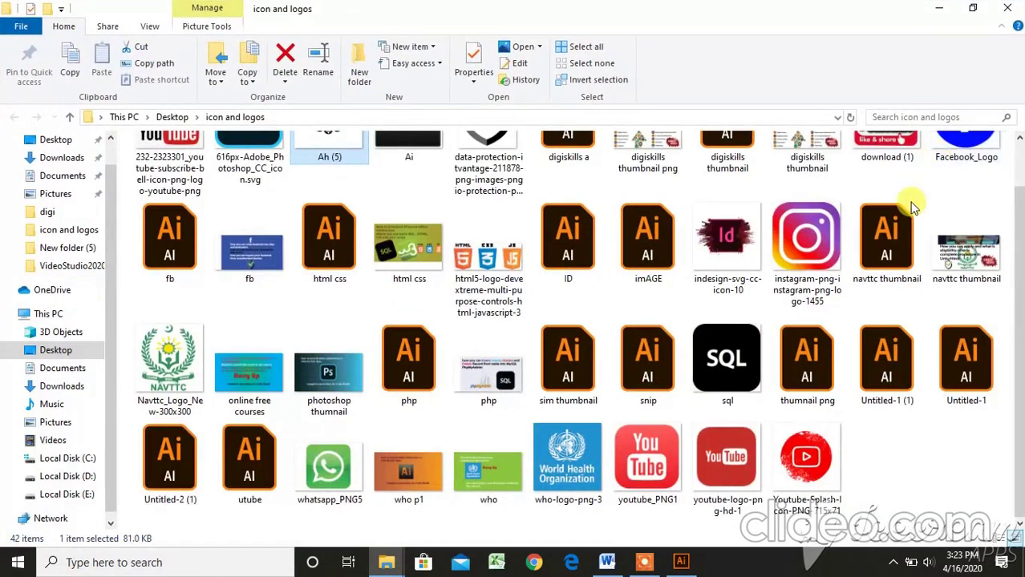
# Select the Instagram logo and whatsapp_PNG5 images together and bring them from the folder into the Illustrator document
pyautogui.click(816, 252)
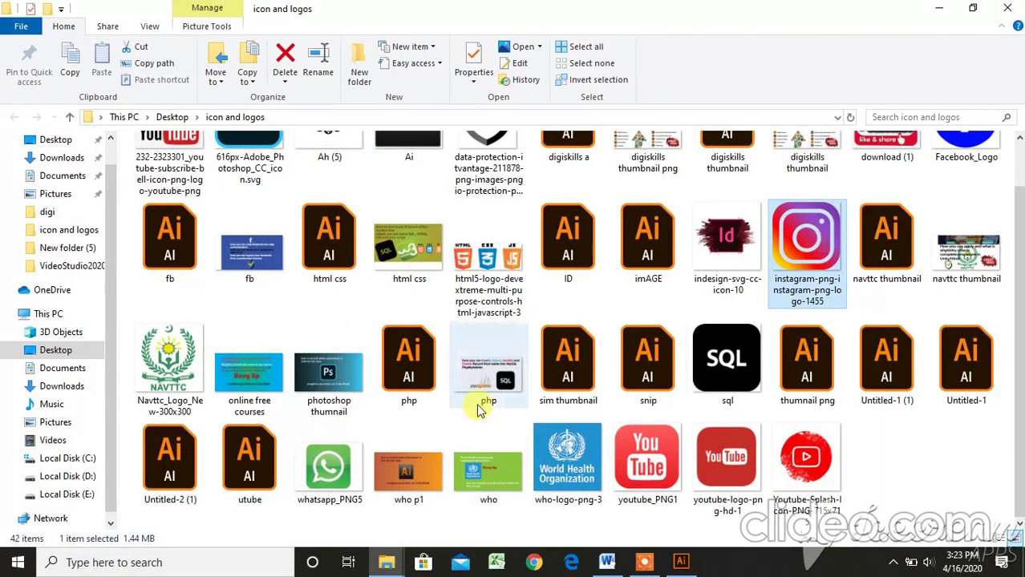
pyautogui.keyDown('ctrl'); pyautogui.click(321, 504); pyautogui.keyUp('ctrl')
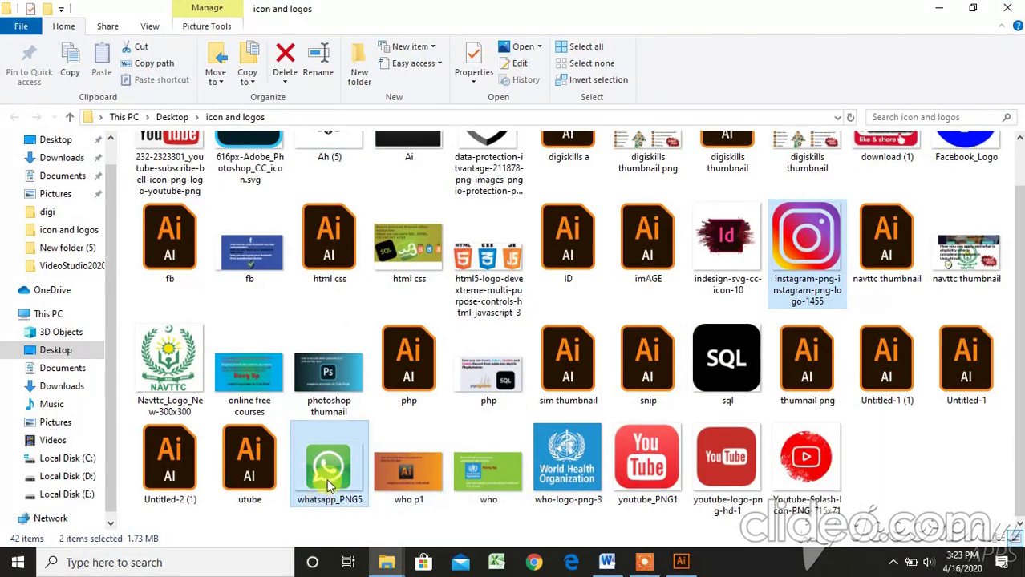
pyautogui.moveTo(327, 475); pyautogui.dragTo(679, 566)
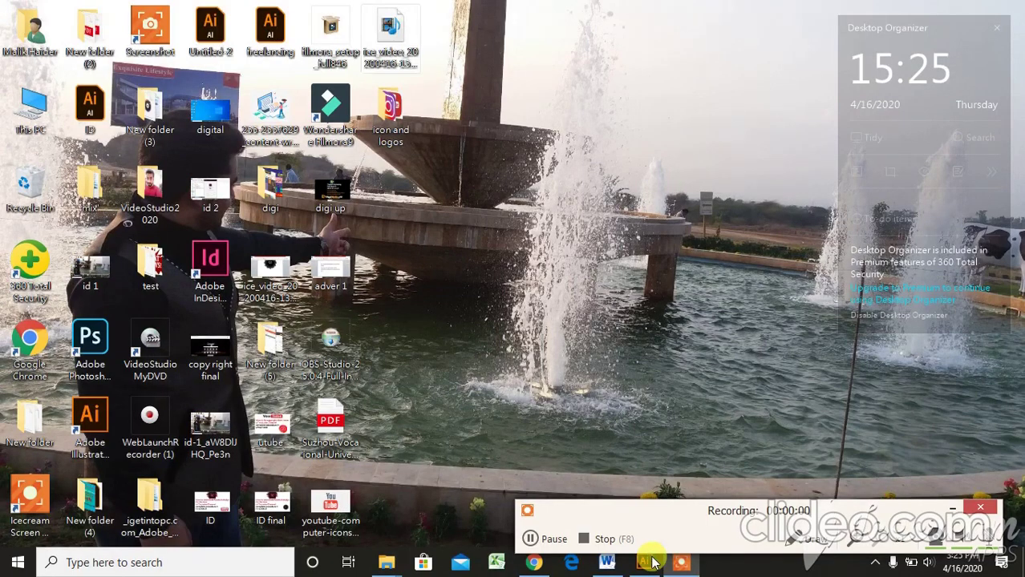
# In Illustrator, scale both placed icons down to about half their size and move them over the artboard
pyautogui.click(647, 564)
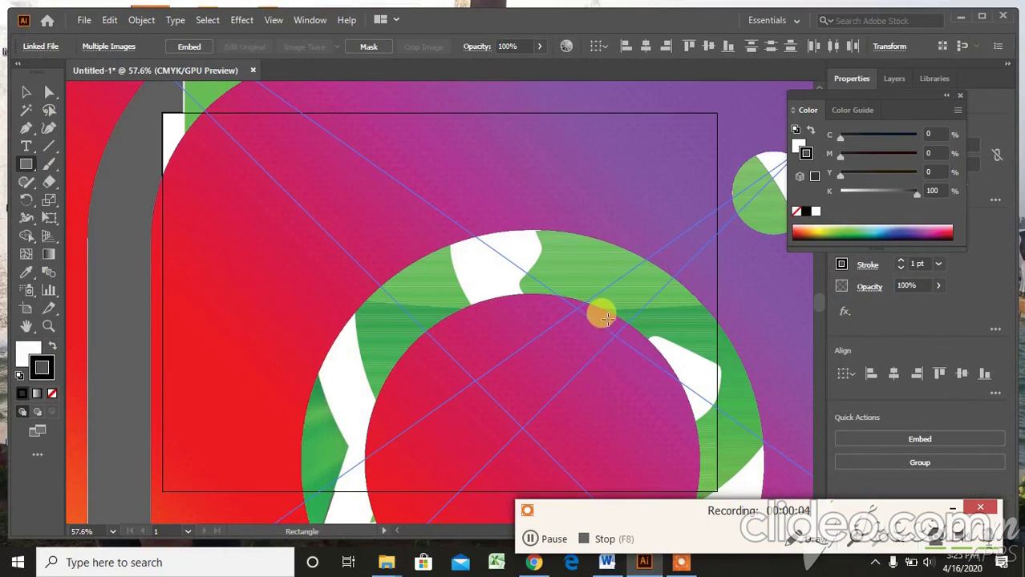
pyautogui.hotkey('ctrl', '-')
pyautogui.hotkey('ctrl', '-')
pyautogui.hotkey('ctrl', '-')
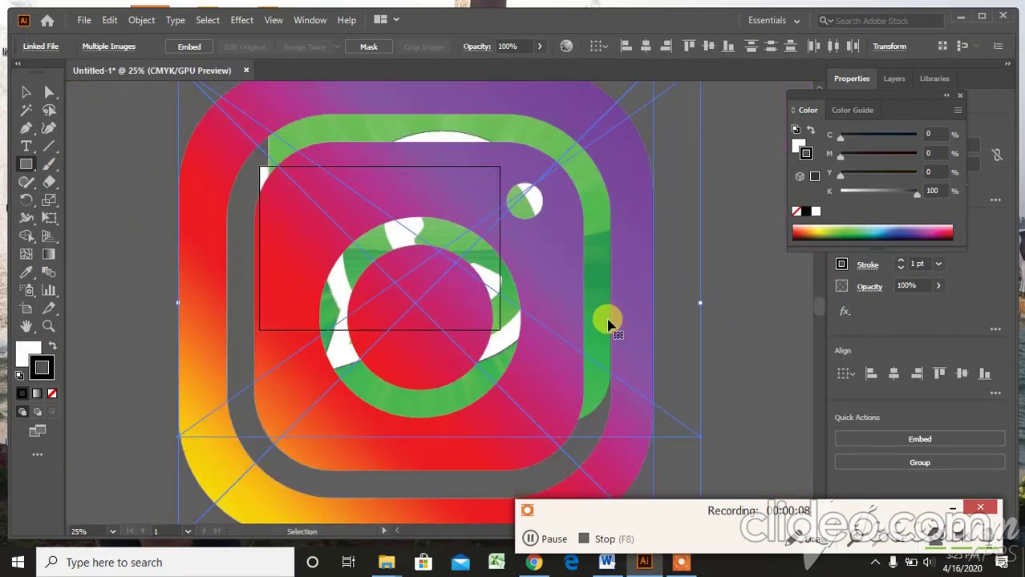
pyautogui.hotkey('ctrl', '-')
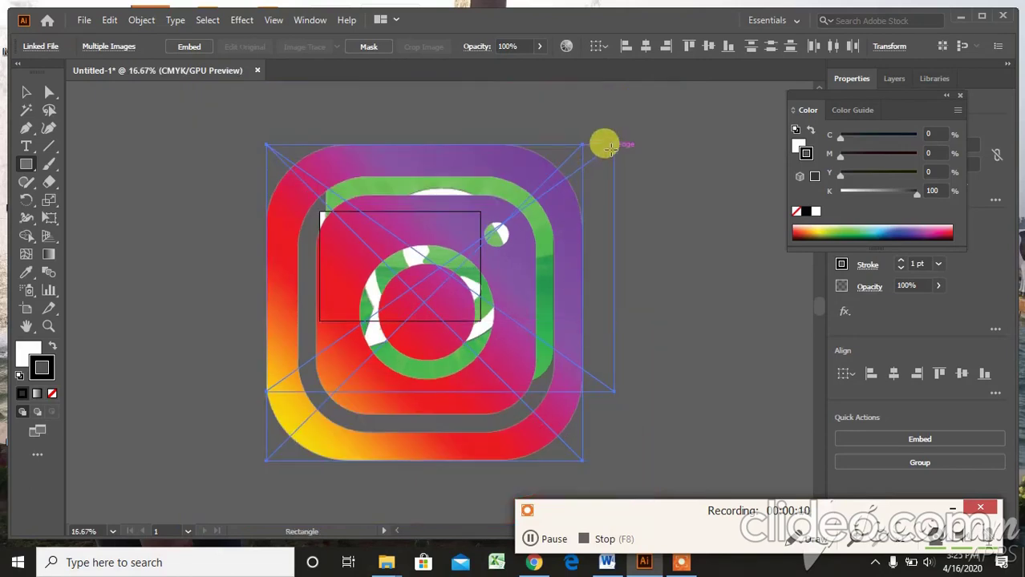
pyautogui.click(26, 93)
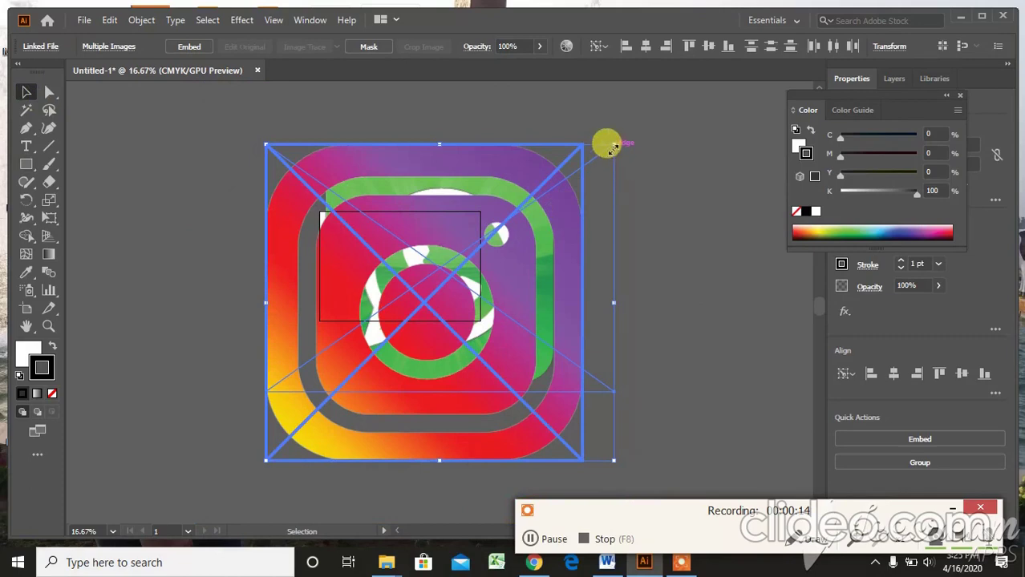
pyautogui.moveTo(612, 148); pyautogui.dragTo(502, 300)
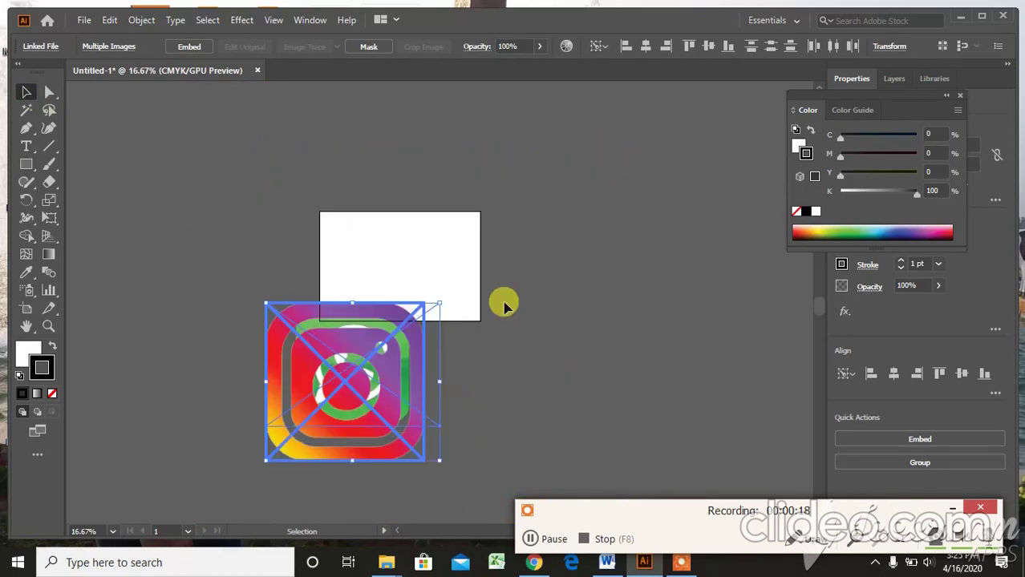
pyautogui.moveTo(349, 389); pyautogui.dragTo(407, 308)
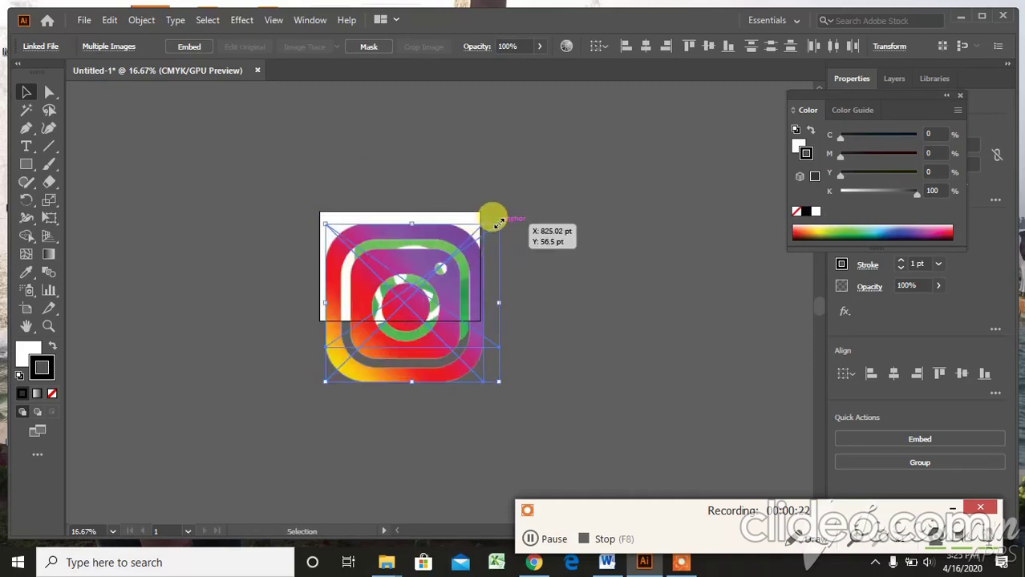
# Shrink the two overlapping icons to a small fraction of the artboard and place them in its lower middle
pyautogui.moveTo(499, 223); pyautogui.dragTo(408, 354)
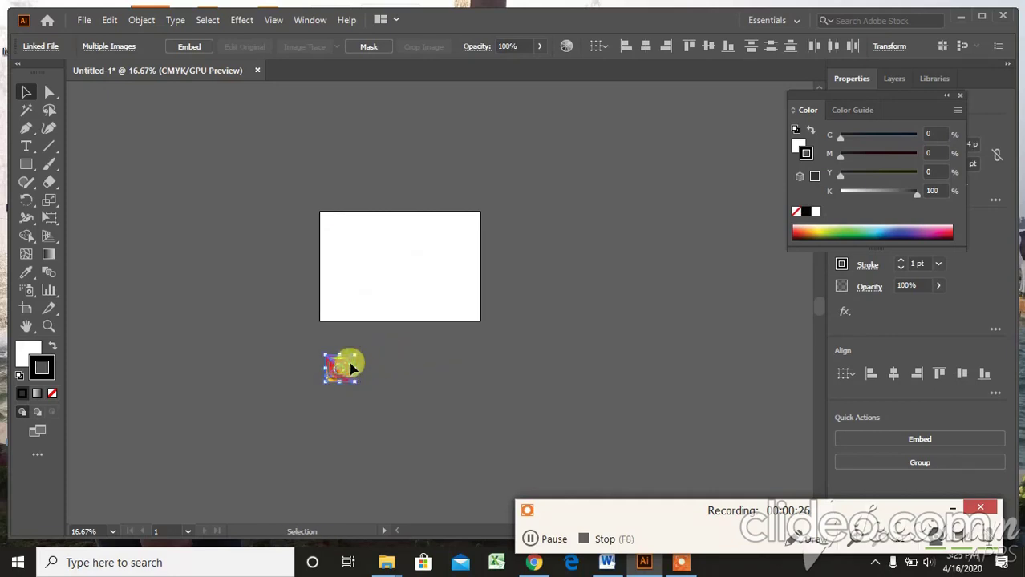
pyautogui.moveTo(351, 368); pyautogui.dragTo(403, 296)
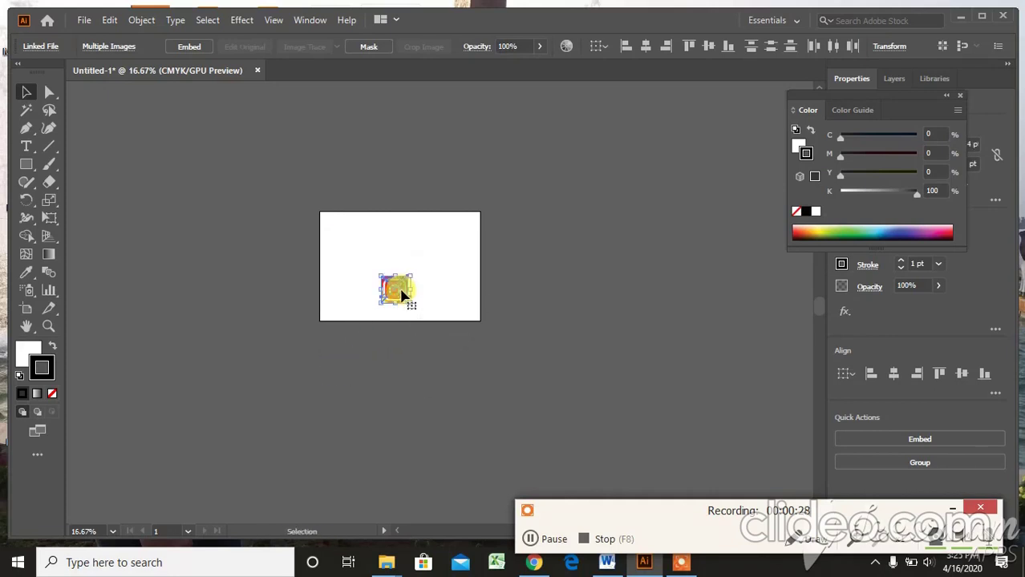
pyautogui.scroll(3, 404, 297)
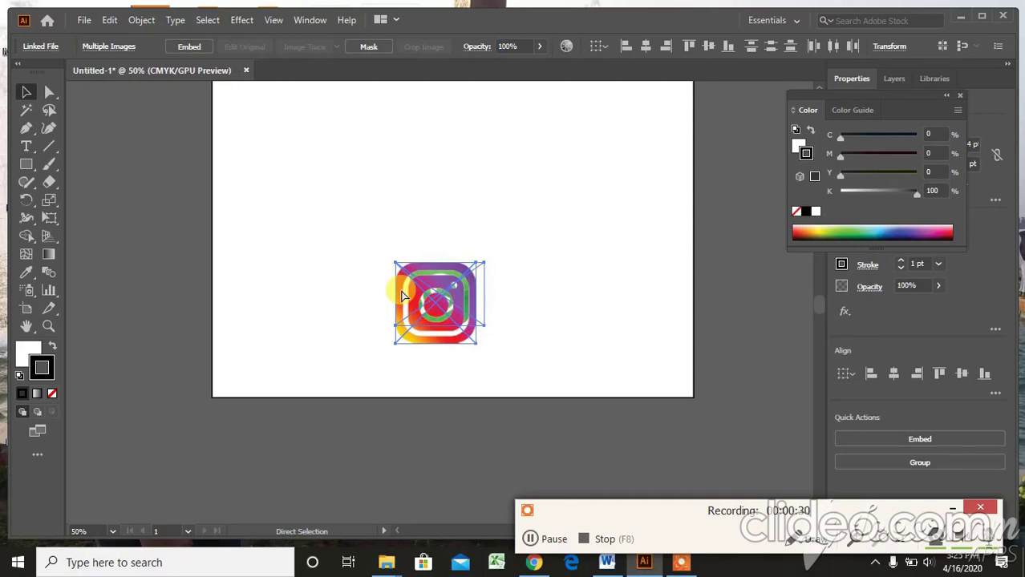
pyautogui.scroll(1, 404, 297)
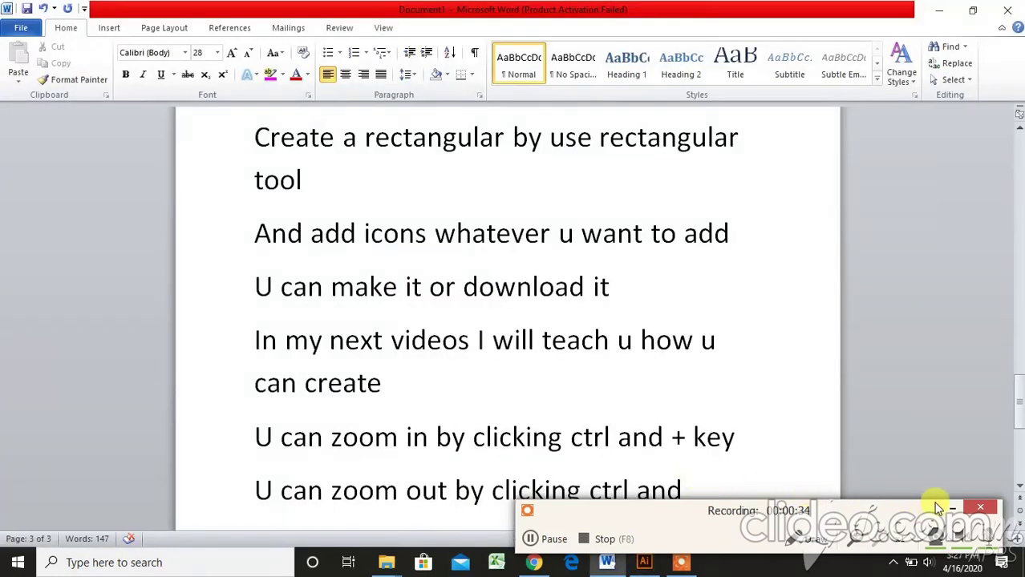
# Complete the Word document's line "U can zoom out by clicking ctrl and" with "-"
pyautogui.press('BackSpace')
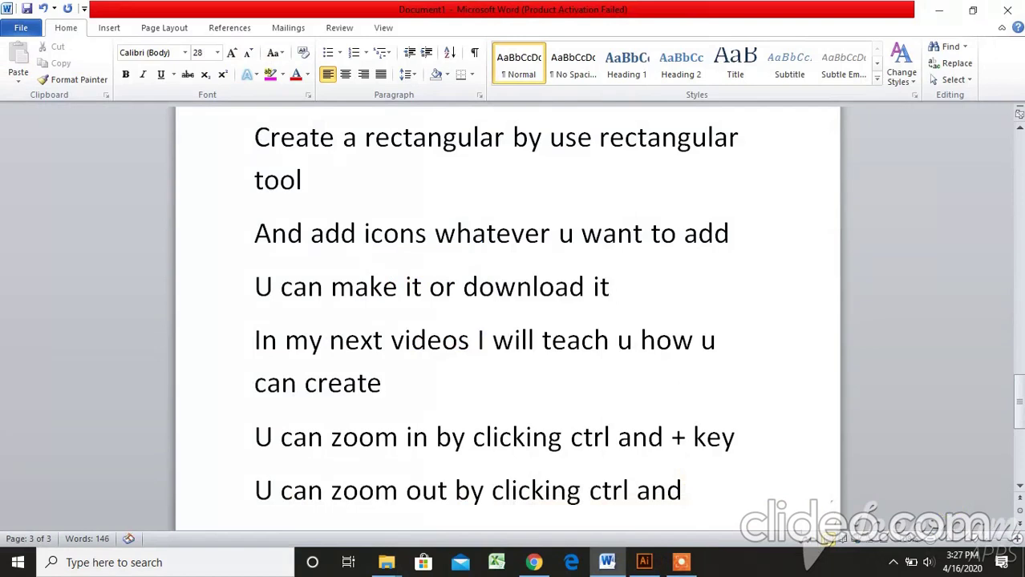
pyautogui.write('-')
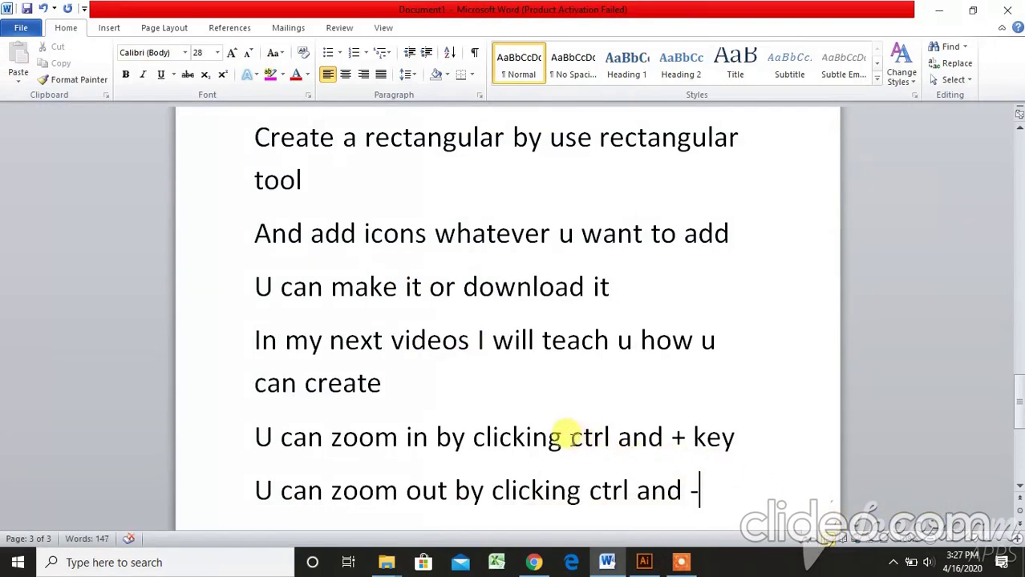
# Highlight "ctrl and +" in the zoom-in line and "ctrl and -" in the zoom-out line in pink
pyautogui.moveTo(568, 437); pyautogui.dragTo(691, 438)
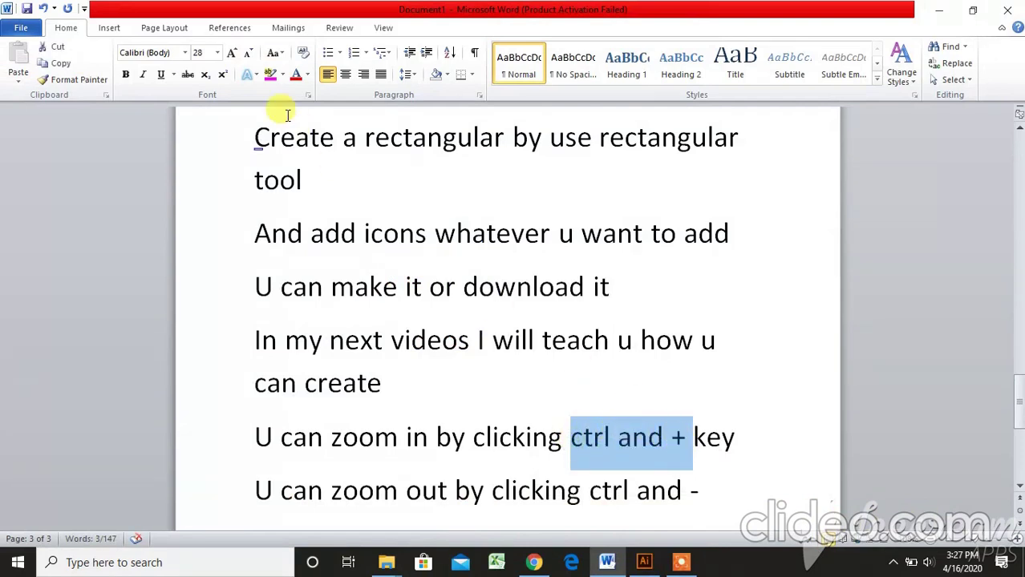
pyautogui.click(270, 74)
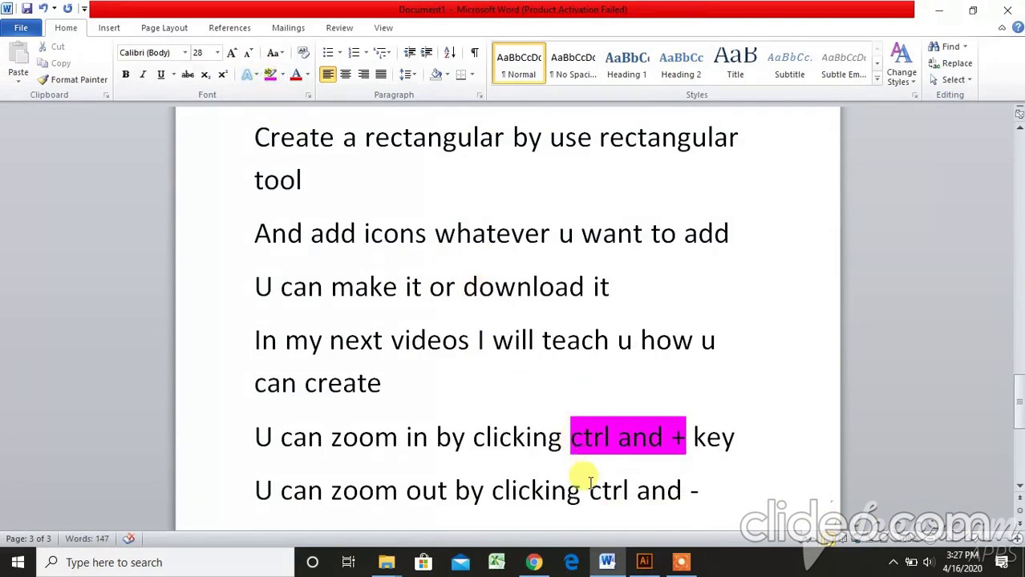
pyautogui.moveTo(590, 490); pyautogui.dragTo(671, 491)
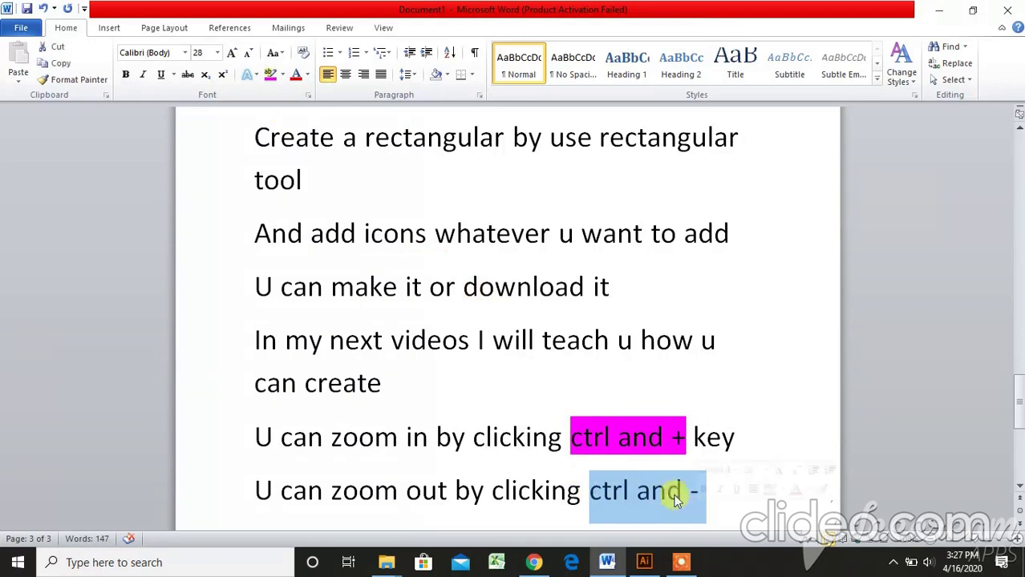
pyautogui.click(269, 73)
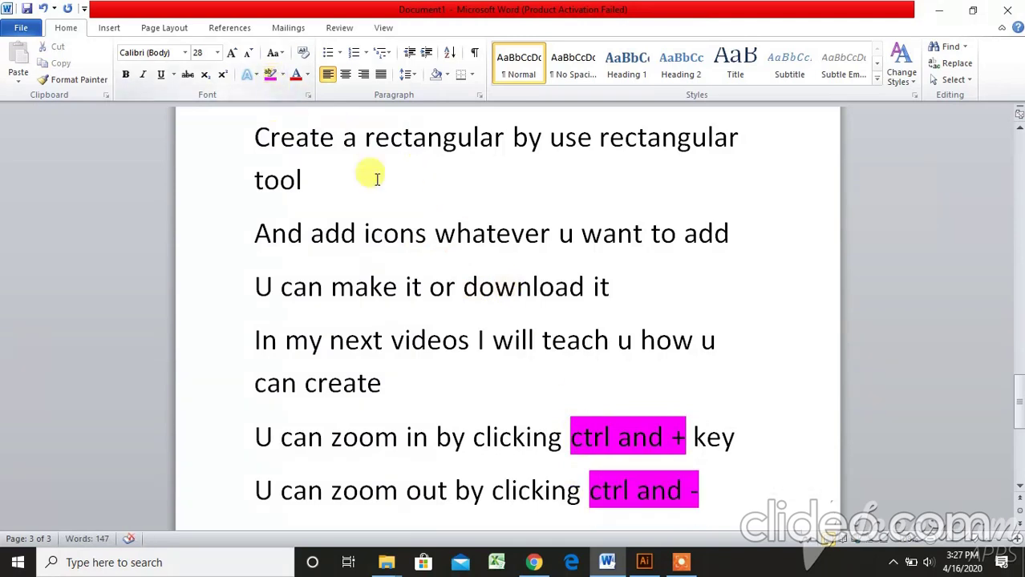
pyautogui.click(644, 562)
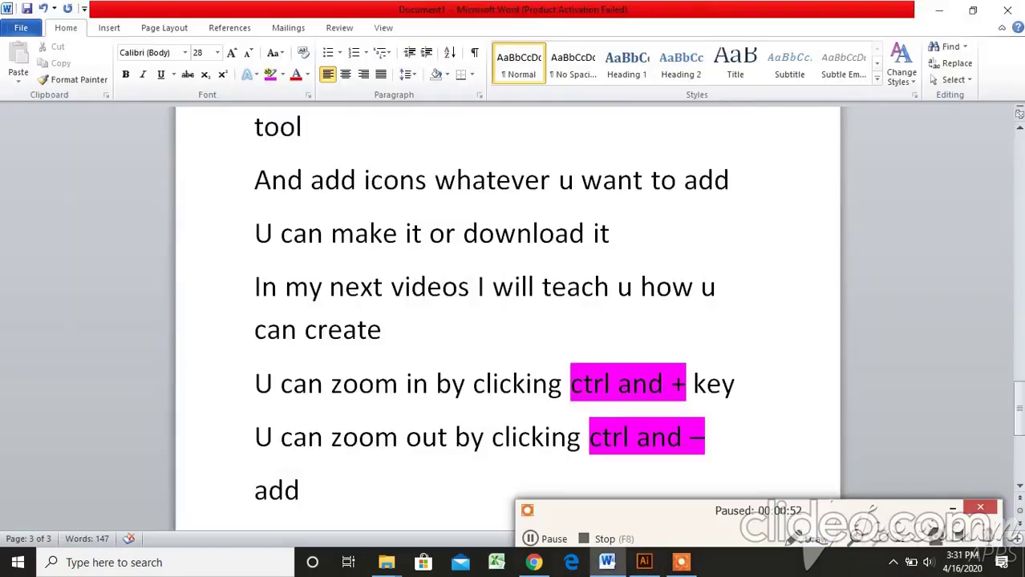
# Complete the new line below the zoom-out instruction in Word so it reads "Add more icons and adjust all of them"
pyautogui.write(',')
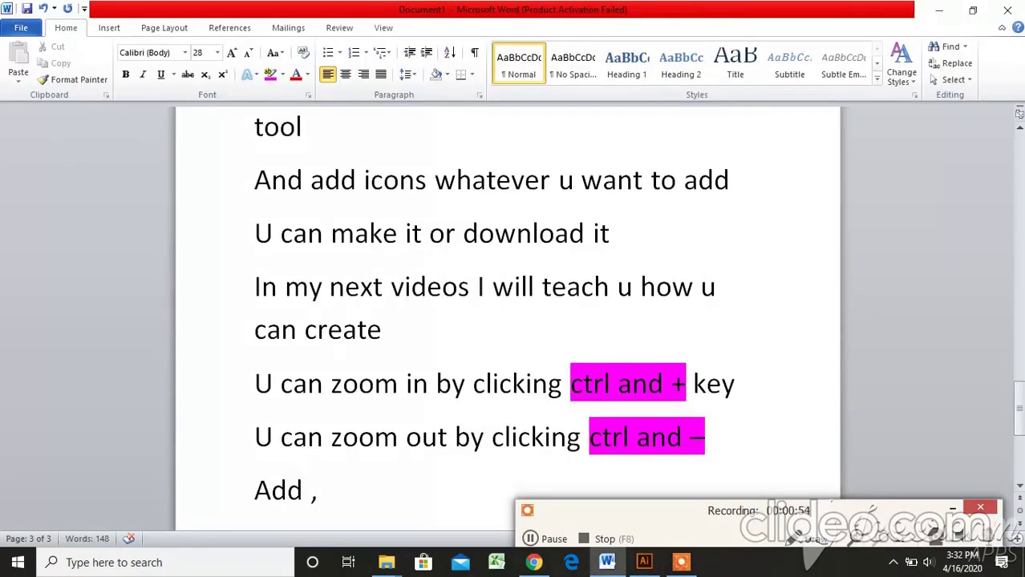
pyautogui.press('BackSpace')
pyautogui.write('more ')
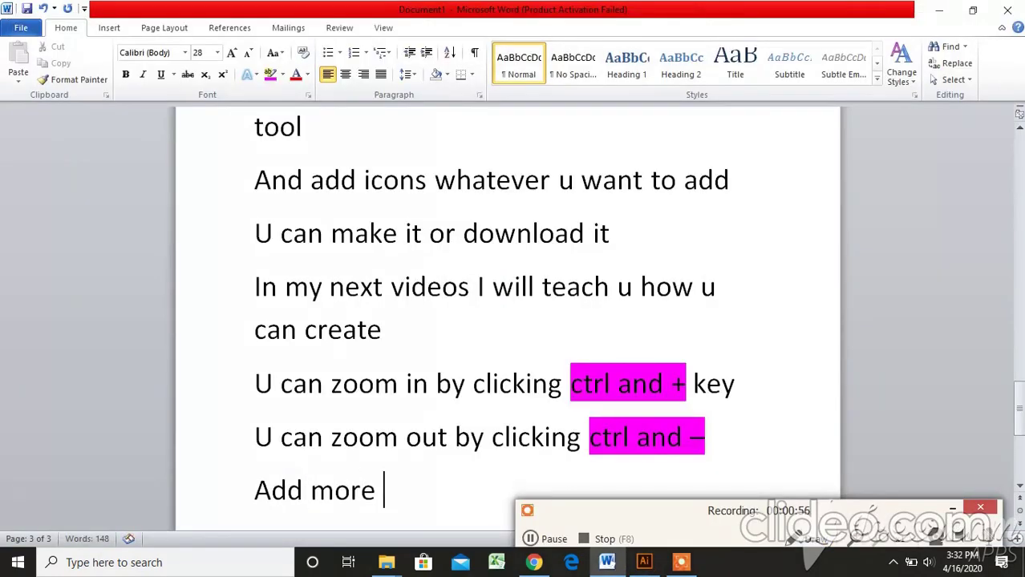
pyautogui.write('icons a')
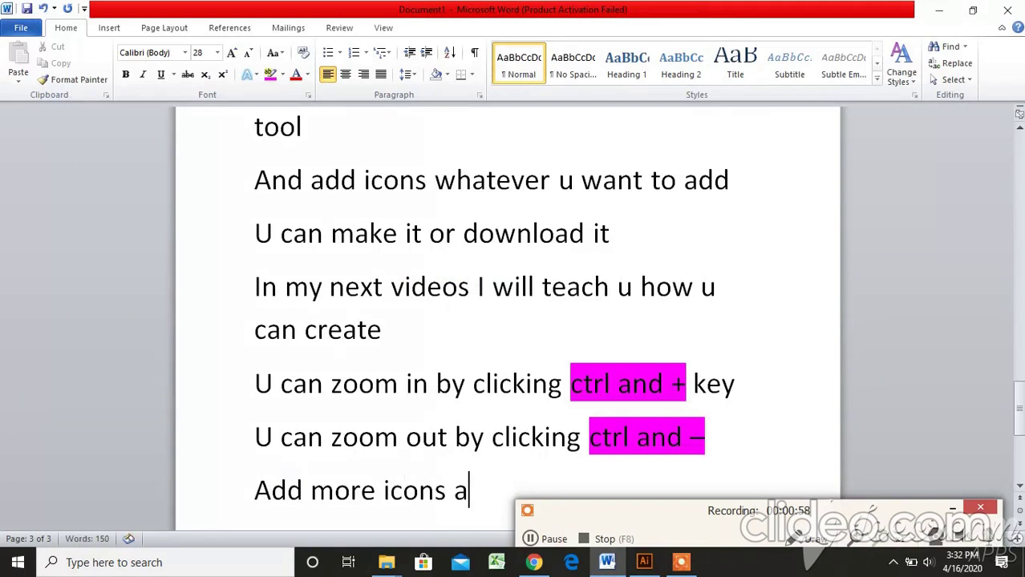
pyautogui.write('nd ad')
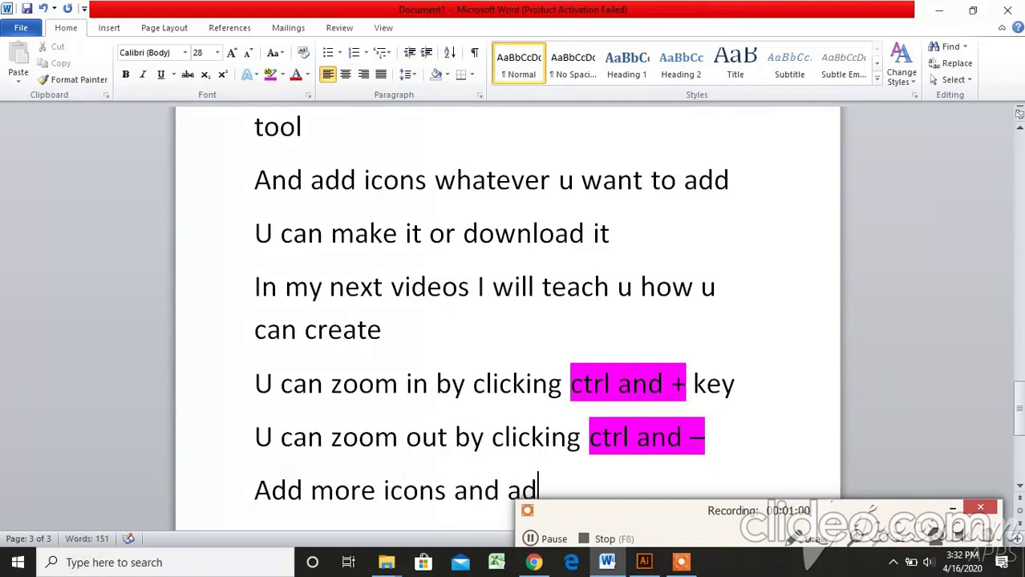
pyautogui.write('iust a')
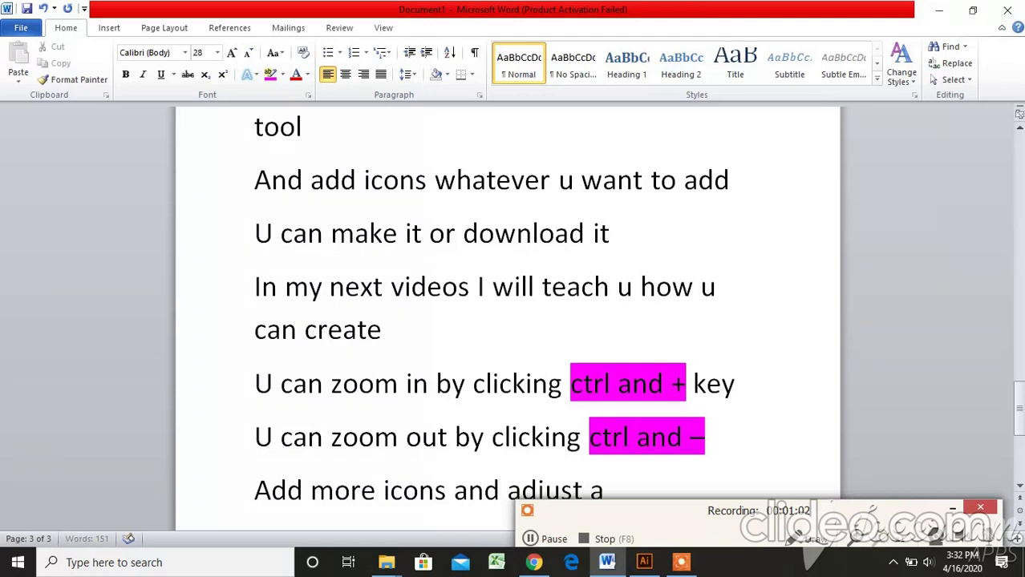
pyautogui.write('ll t')
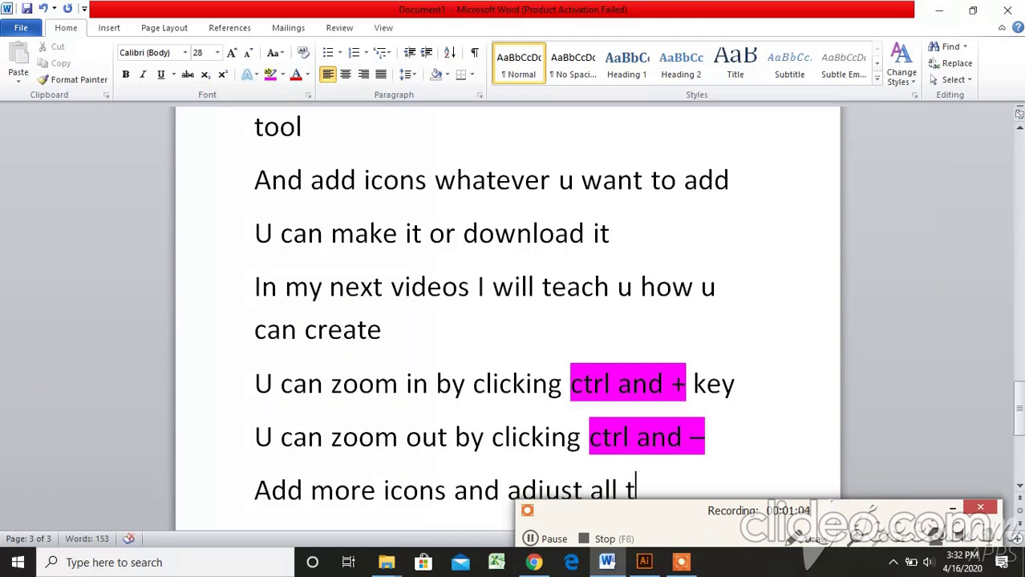
pyautogui.press('BackSpace')
pyautogui.write('of them')
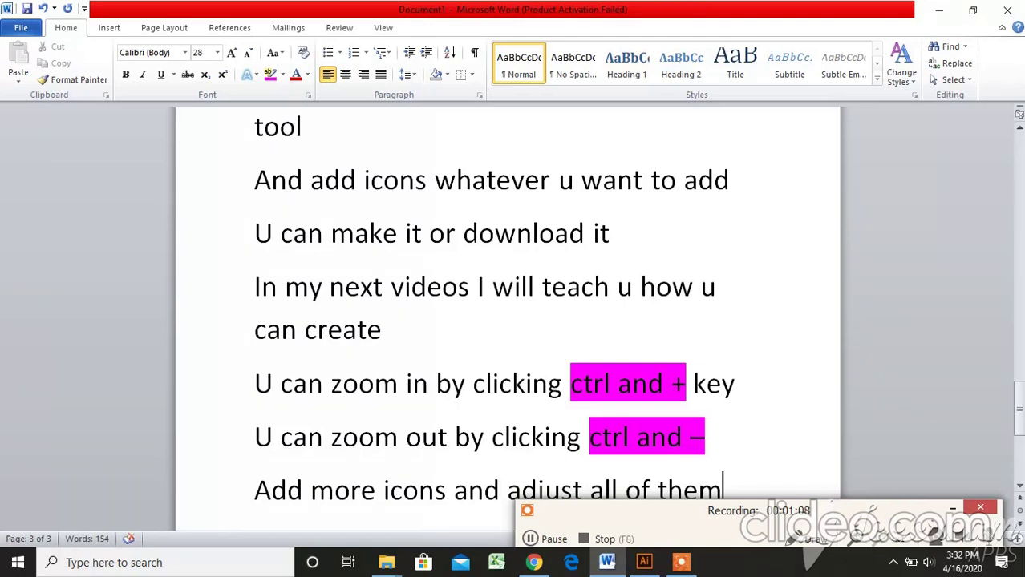
pyautogui.moveTo(1018, 399); pyautogui.dragTo(1020, 415)
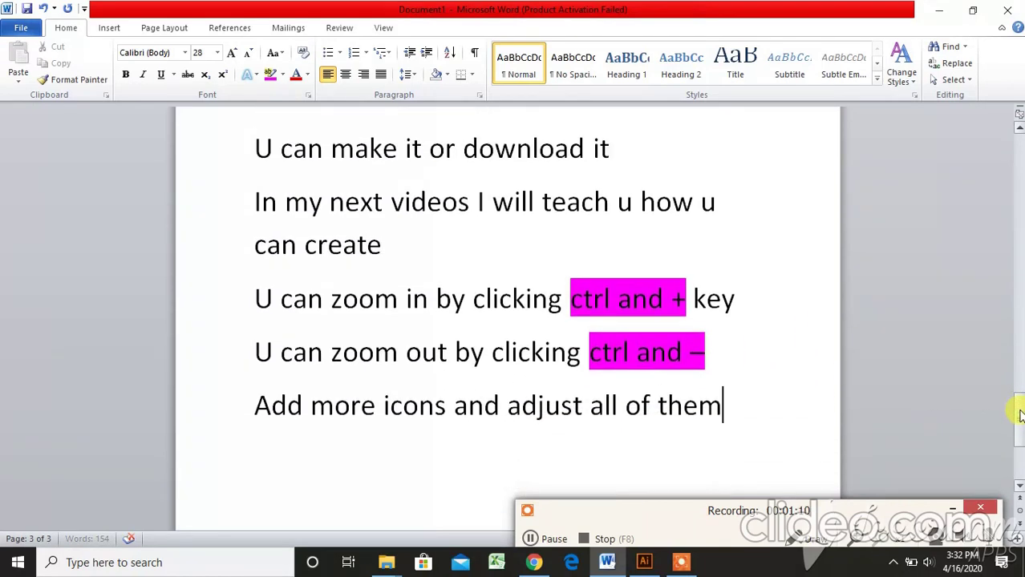
pyautogui.moveTo(737, 405)
pyautogui.mouseDown()
pyautogui.moveTo(485, 421)
pyautogui.moveTo(737, 394)
pyautogui.mouseUp()
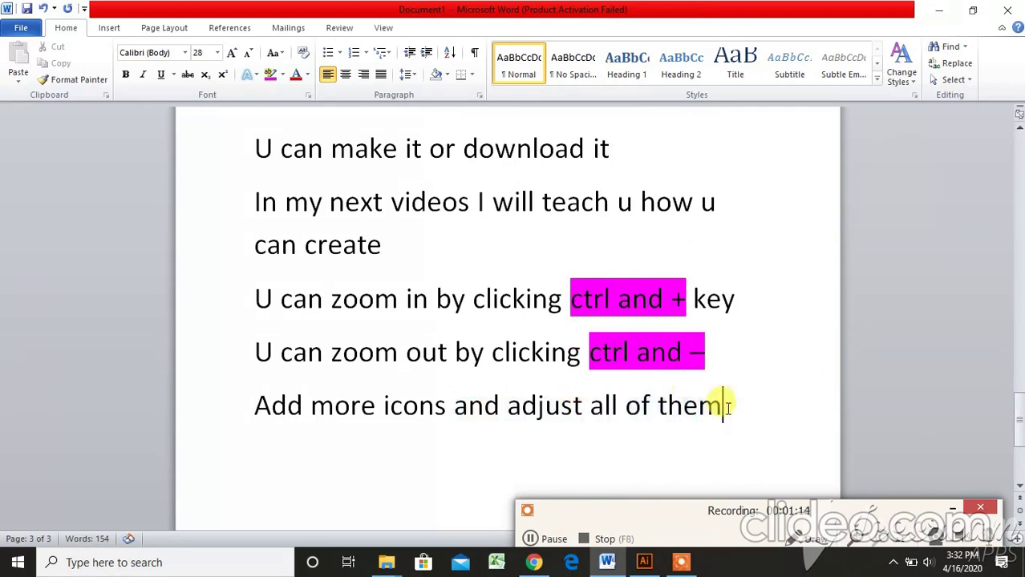
# In Illustrator, shrink the InDesign icon to about a quarter of its size and scale down the Photoshop icon
pyautogui.click(645, 561)
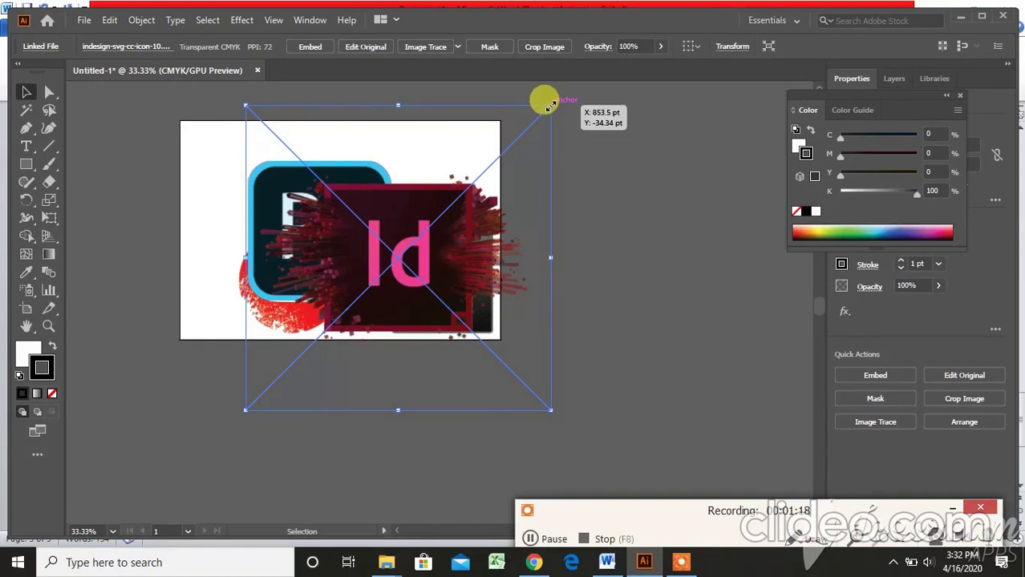
pyautogui.press('ctrl')
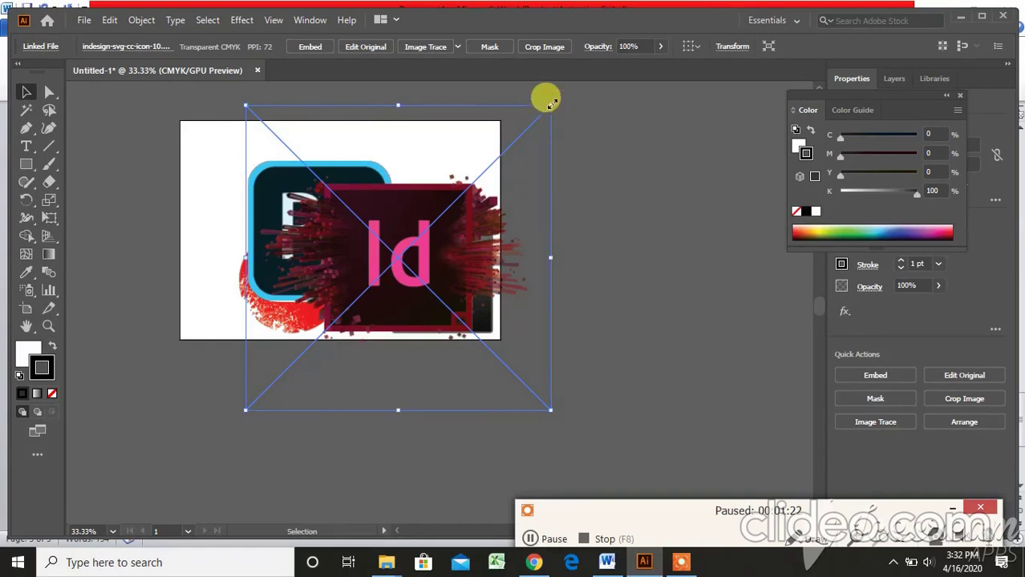
pyautogui.press('ctrl')
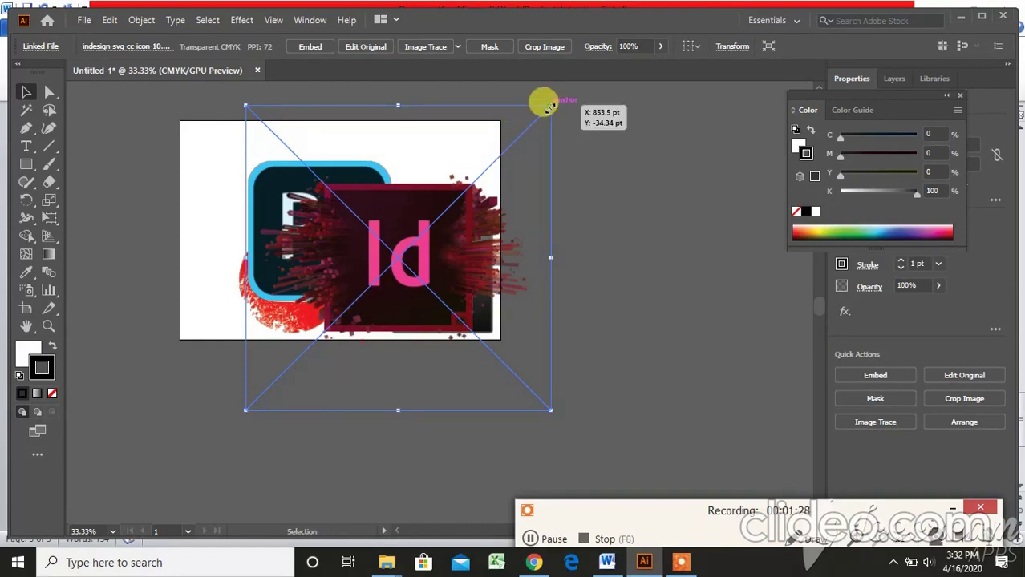
pyautogui.moveTo(548, 107); pyautogui.dragTo(363, 334)
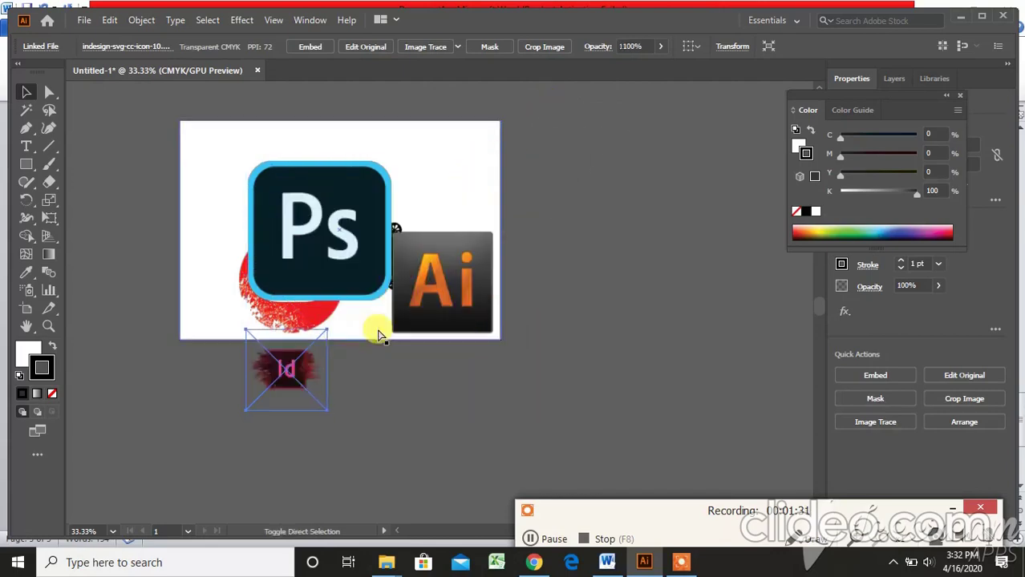
pyautogui.click(392, 163)
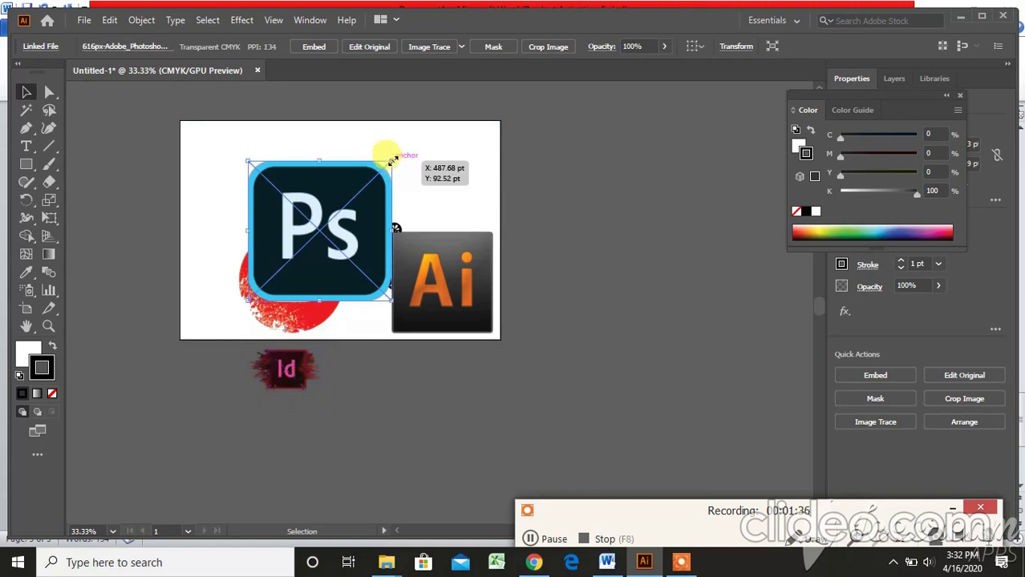
pyautogui.moveTo(392, 163); pyautogui.dragTo(338, 246)
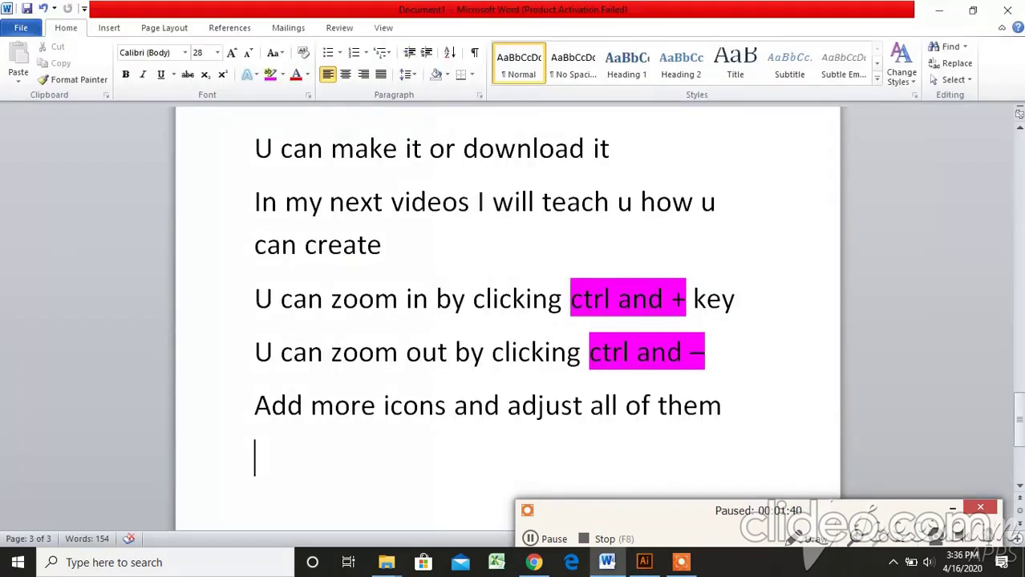
# Add the instruction "Now add text whatever you want to add by text tool" in Word and start a new paragraph
pyautogui.write('no')
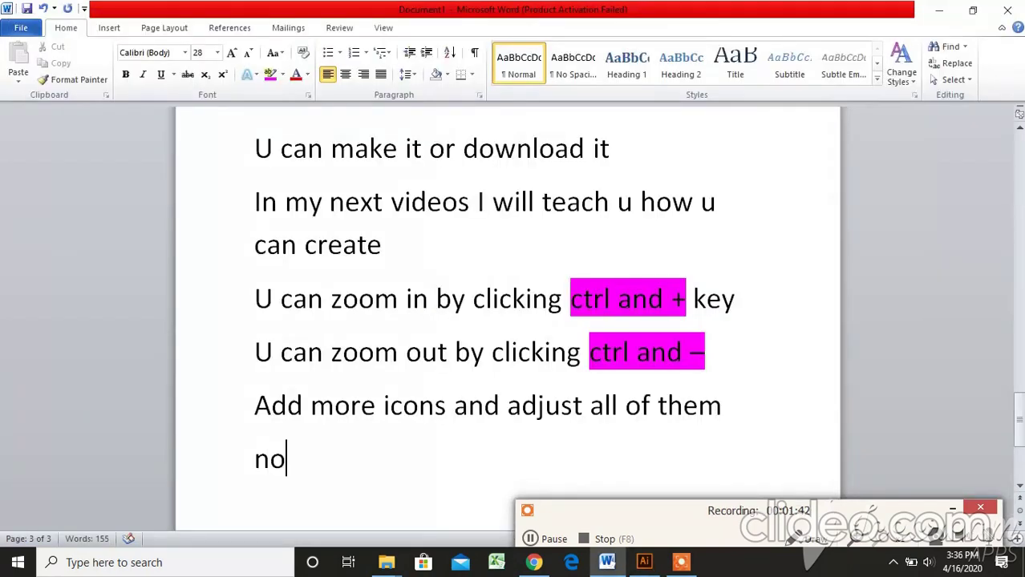
pyautogui.write('w add ')
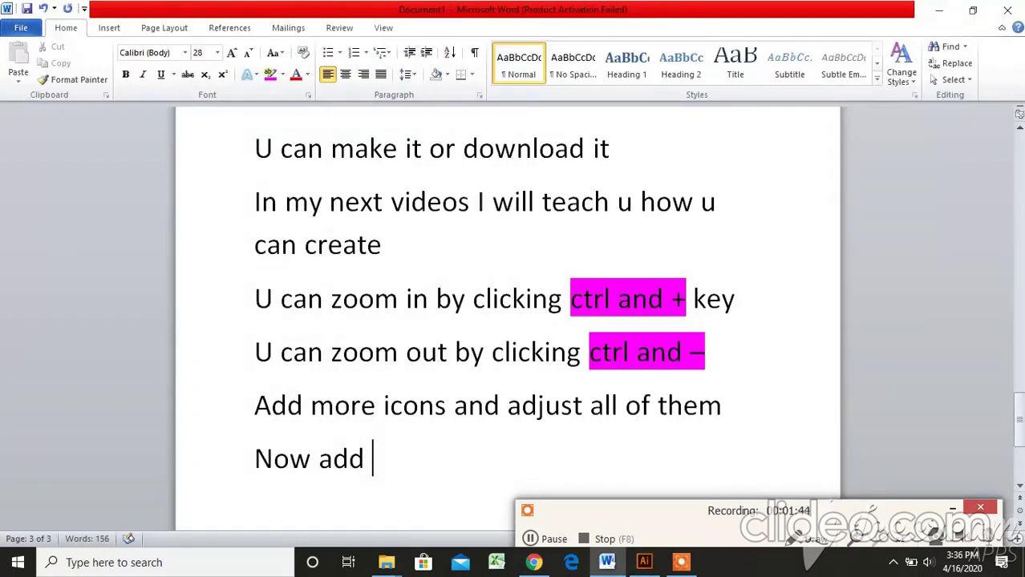
pyautogui.write('text w')
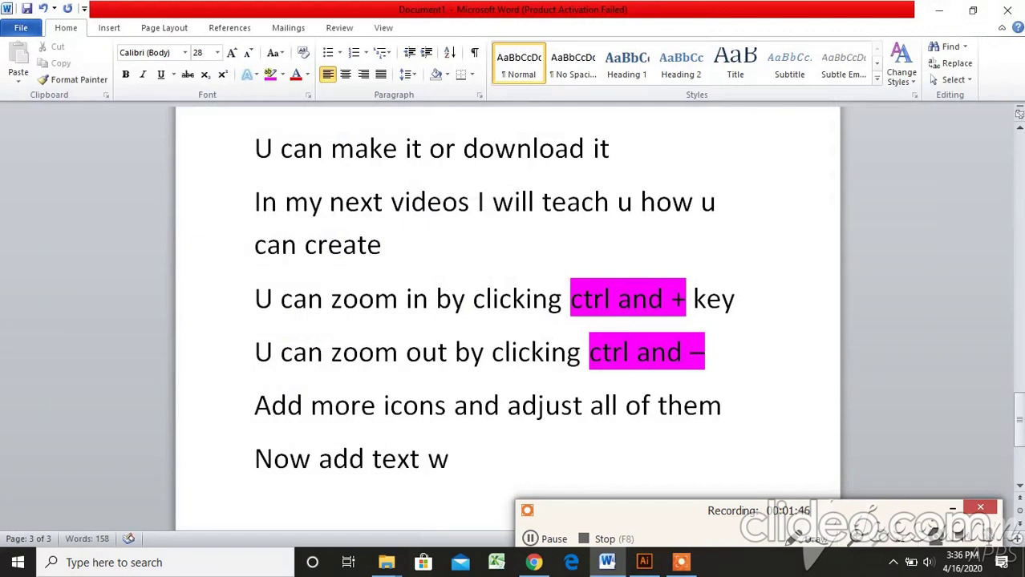
pyautogui.write('hatever ')
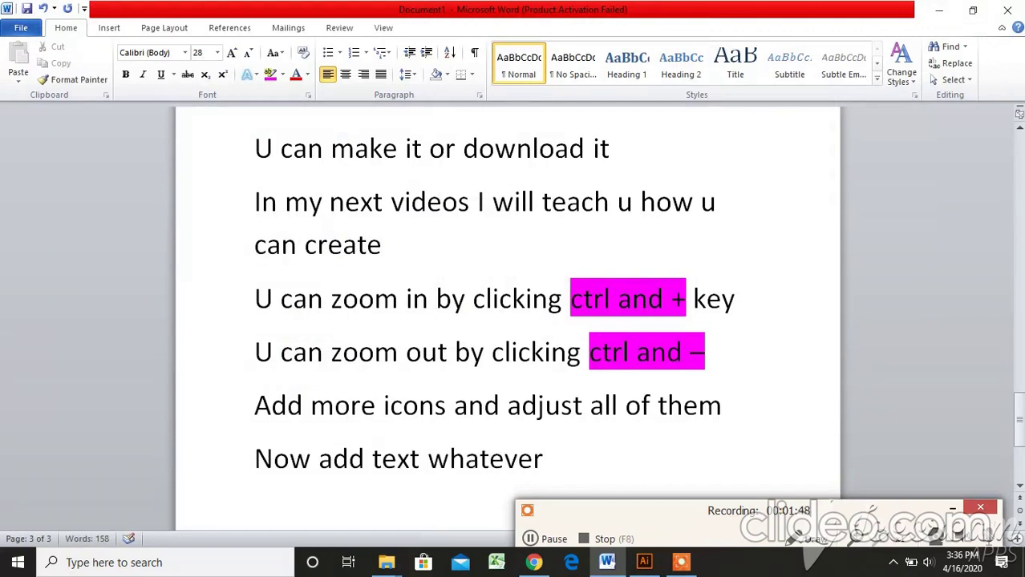
pyautogui.write('yo')
pyautogui.write('u ')
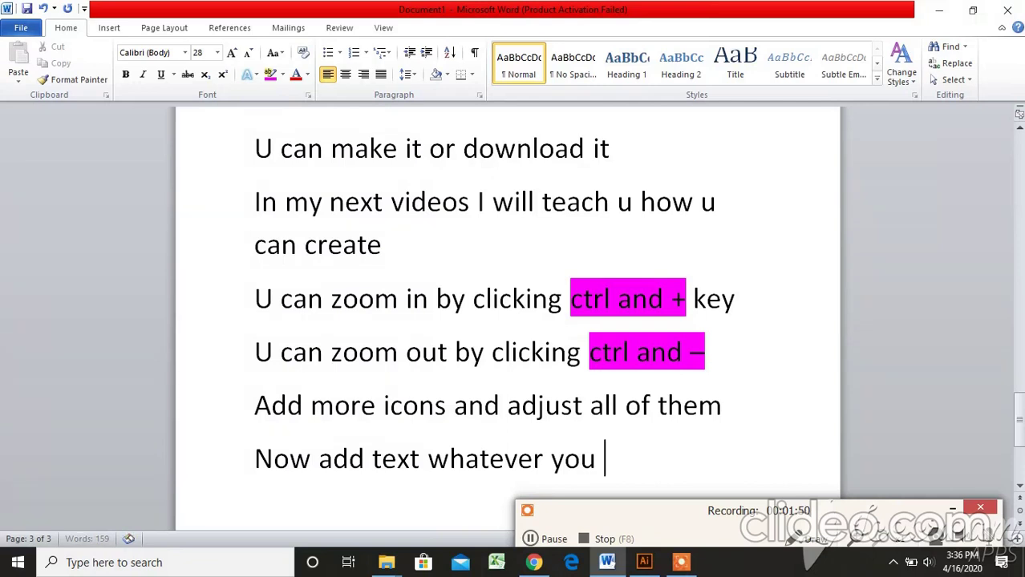
pyautogui.write('want to')
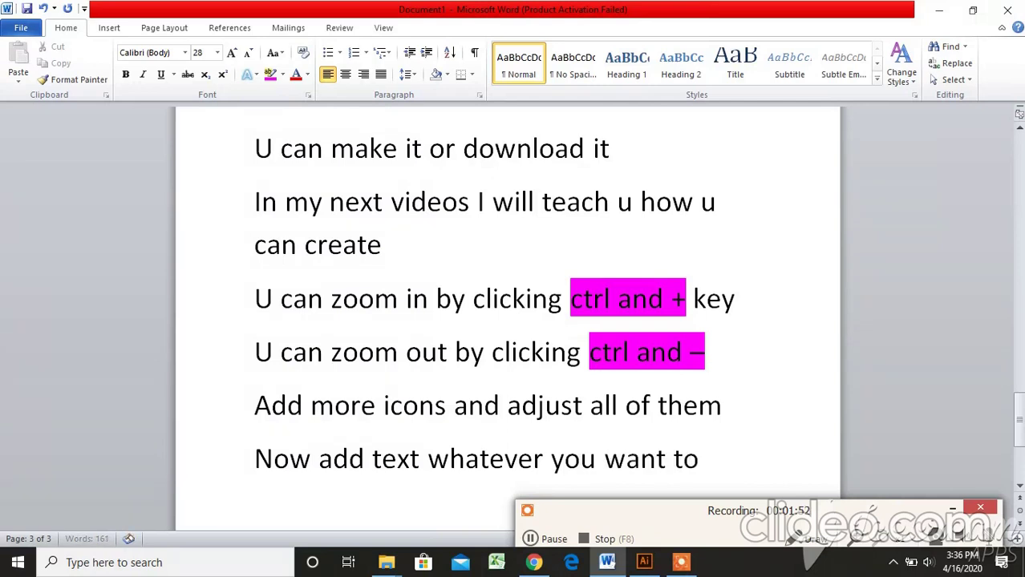
pyautogui.write(' add by')
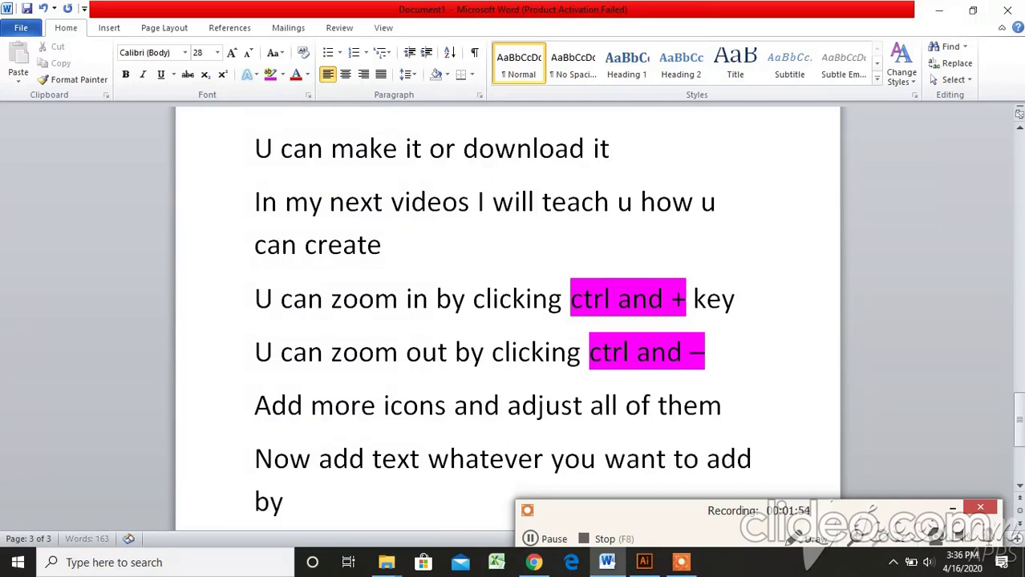
pyautogui.write(' text tool')
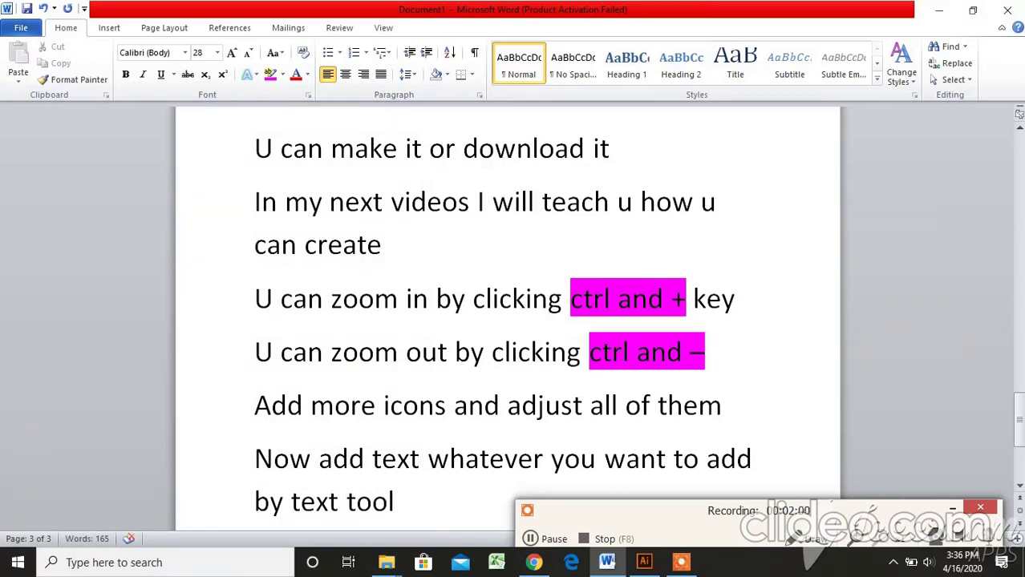
pyautogui.press('Return')
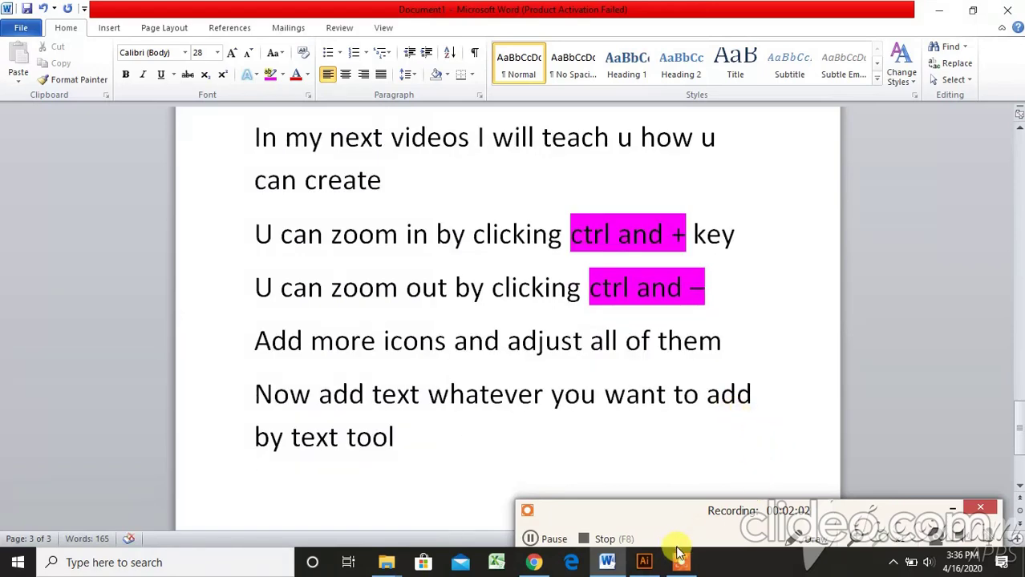
# In Illustrator, draw an area text box nearly half the artboard's width in its upper-left part with the Type tool
pyautogui.click(654, 563)
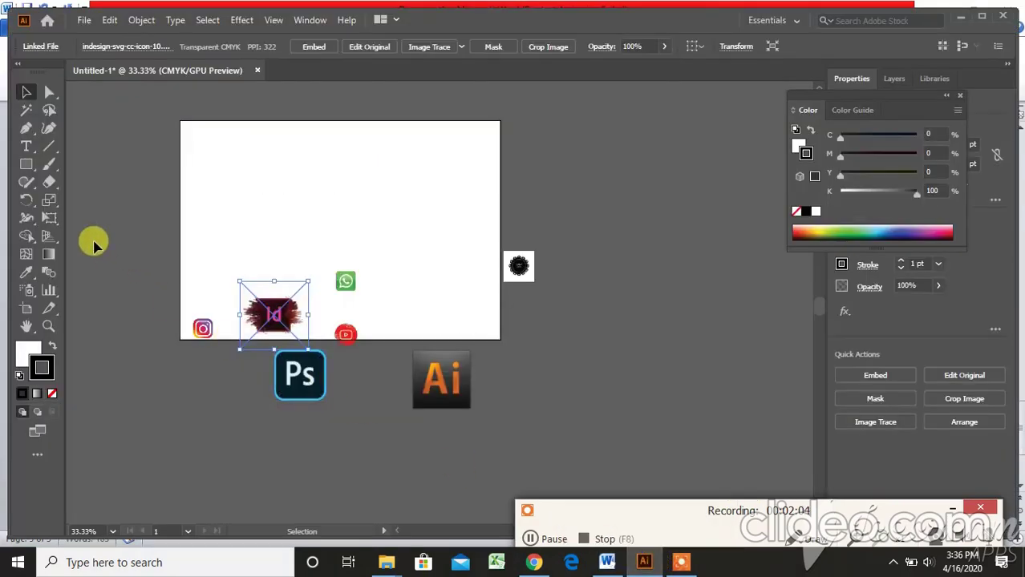
pyautogui.click(27, 148)
pyautogui.moveTo(215, 146); pyautogui.dragTo(360, 211)
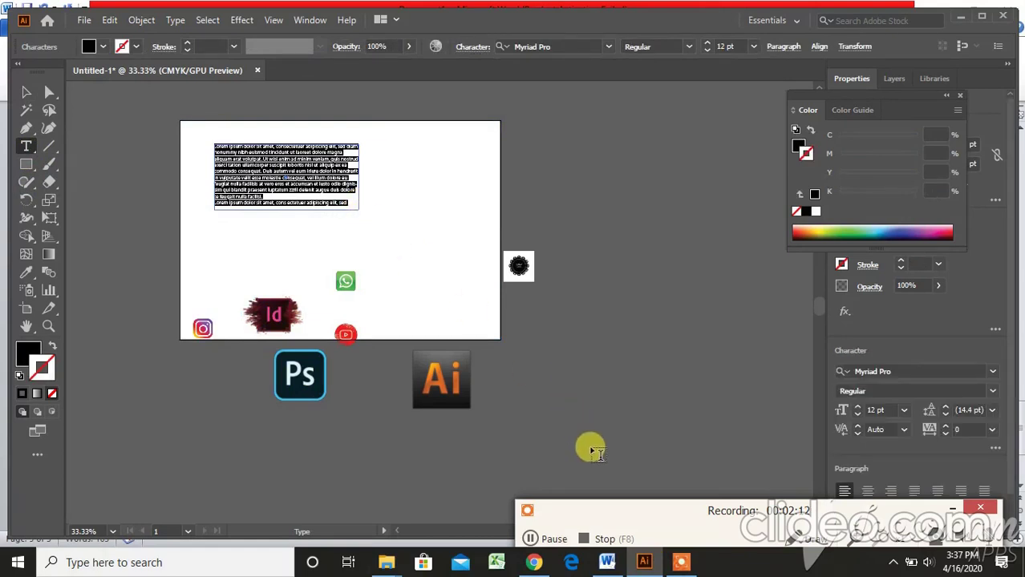
# Switch to Word and add the instruction "Erase everything by clicking on backspace key", with "backspace key" highlighted in magenta
pyautogui.moveTo(607, 562)
pyautogui.click(610, 526)
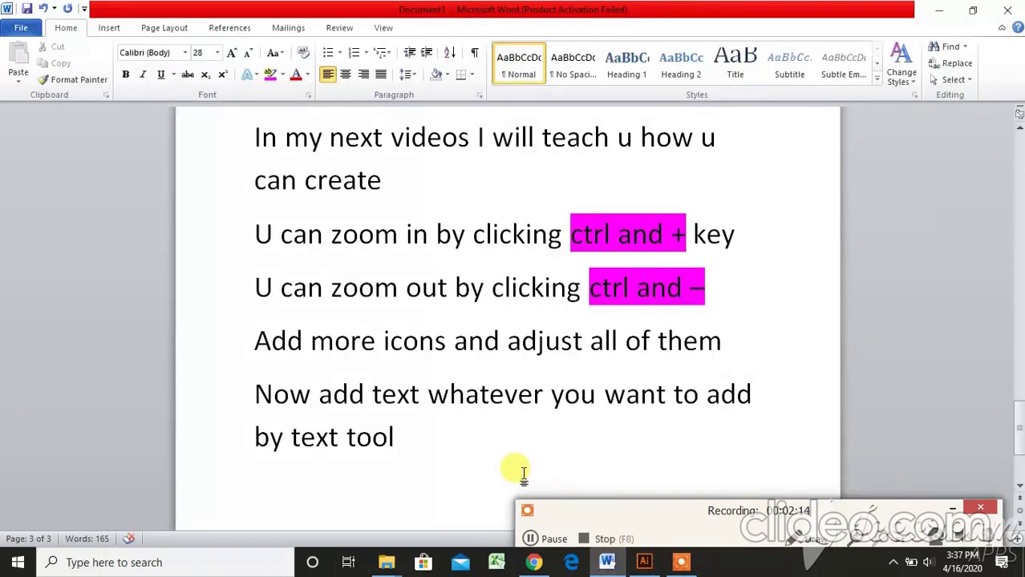
pyautogui.write('erase ')
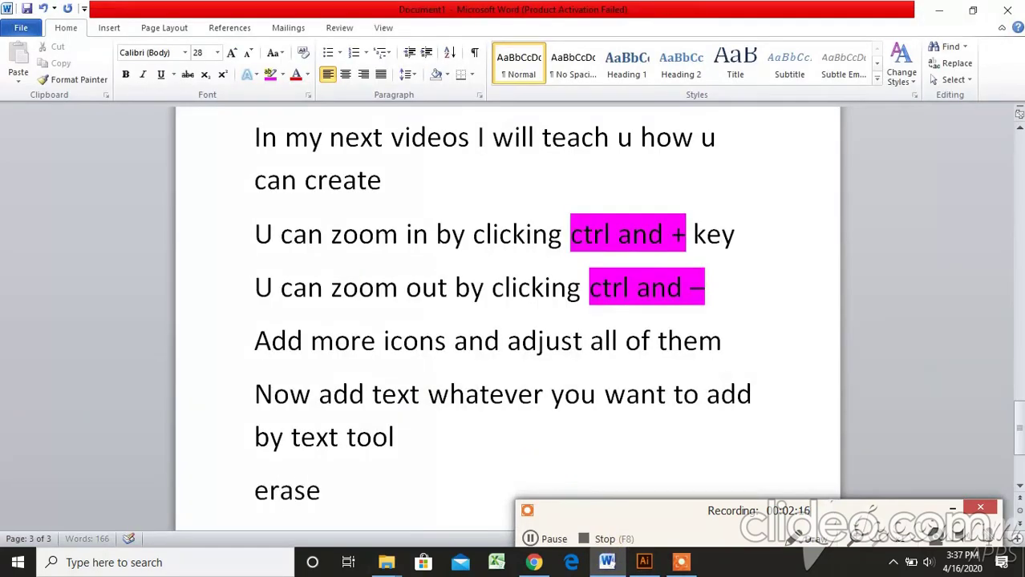
pyautogui.write('everyth')
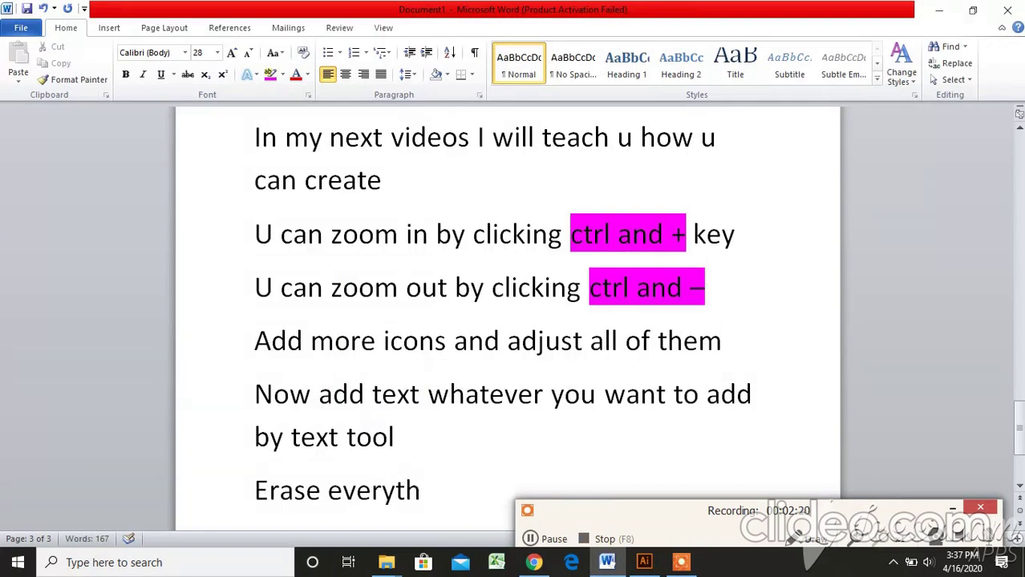
pyautogui.write('ing b')
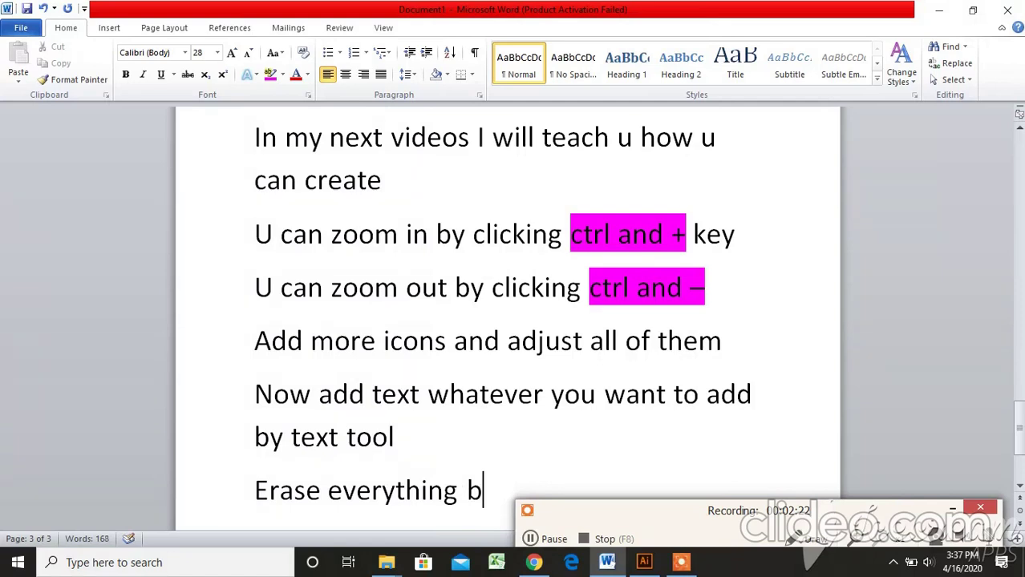
pyautogui.write('y clic')
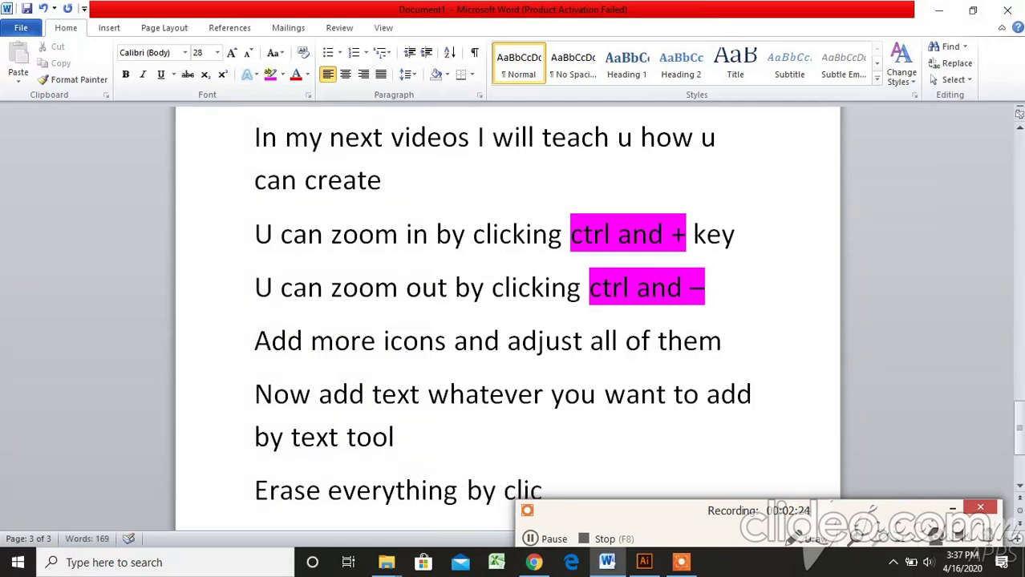
pyautogui.write('king on b')
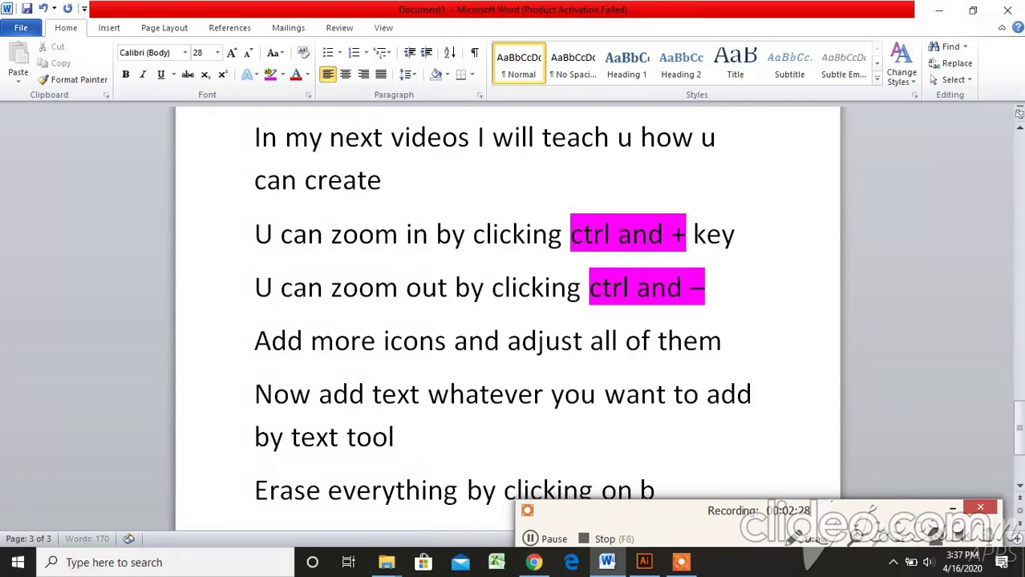
pyautogui.write('ackspa')
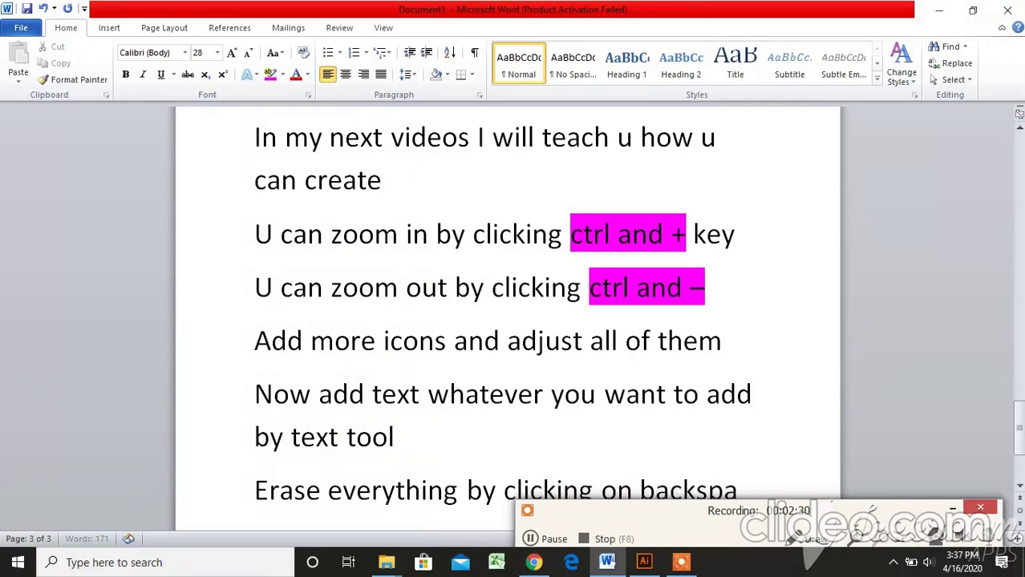
pyautogui.write('ce')
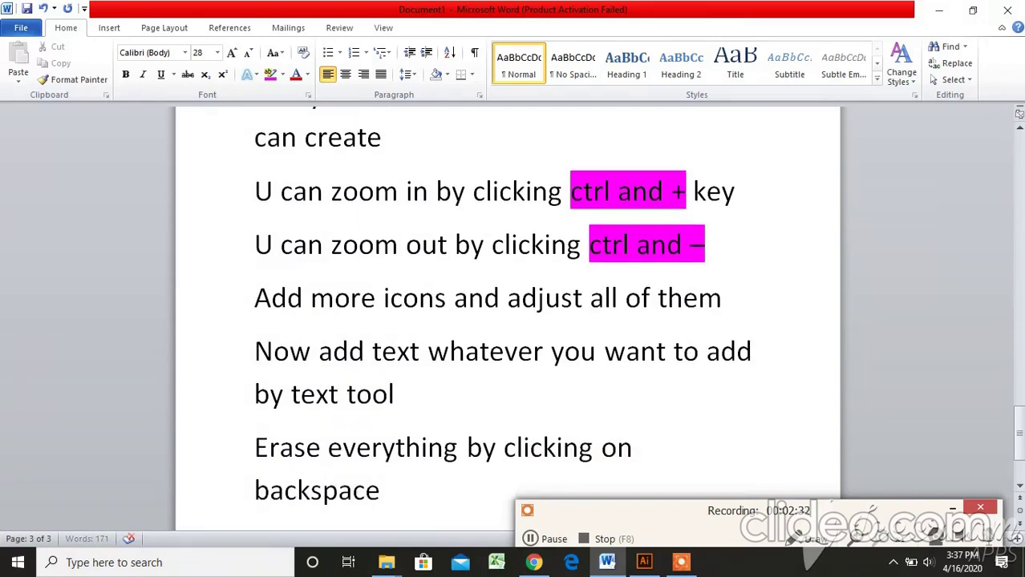
pyautogui.write(' wh')
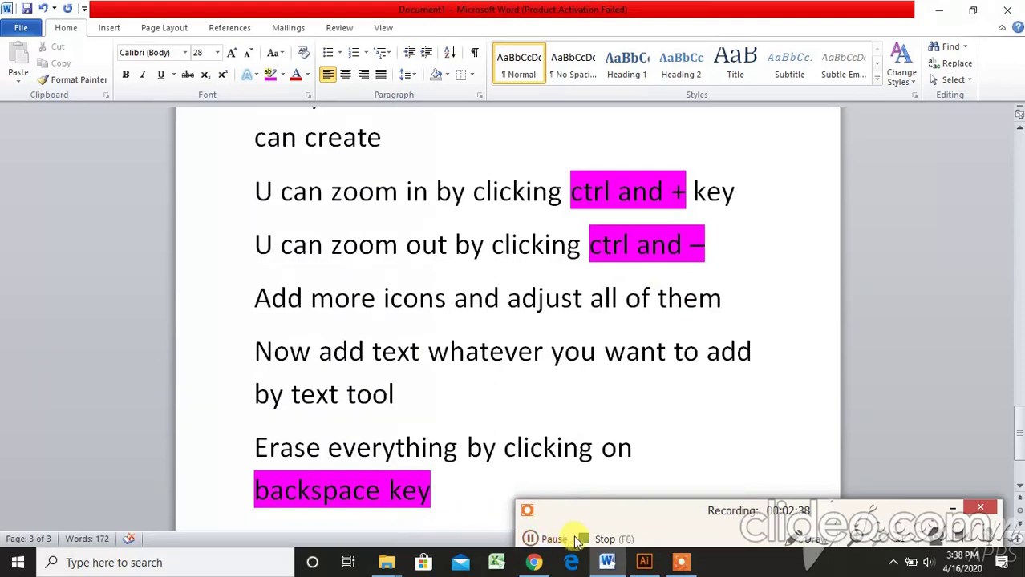
# Switch to Illustrator and delete all the placeholder text inside the area text box
pyautogui.click(640, 565)
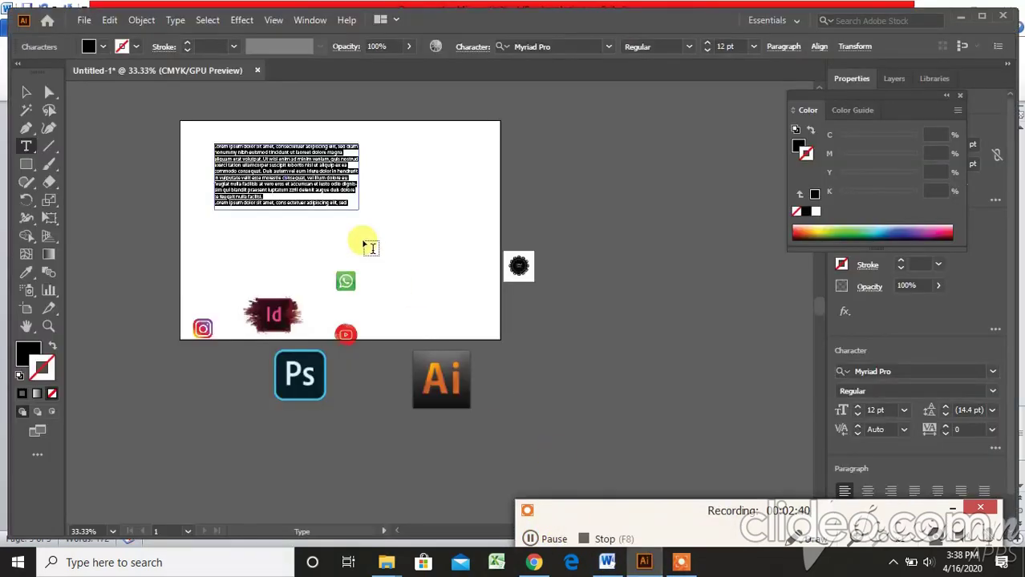
pyautogui.hotkey('ctrl', '+')
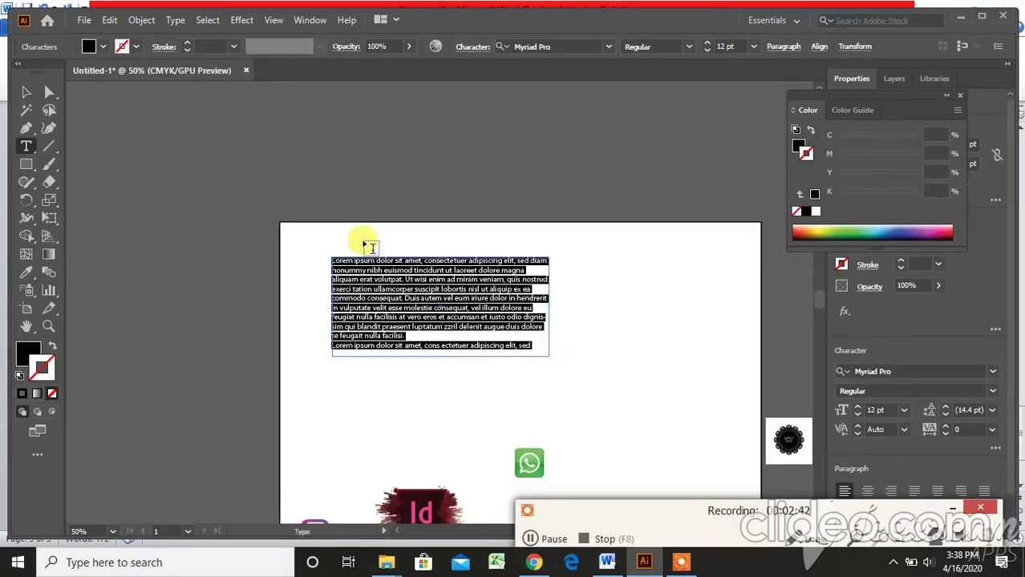
pyautogui.hotkey('ctrl', '+')
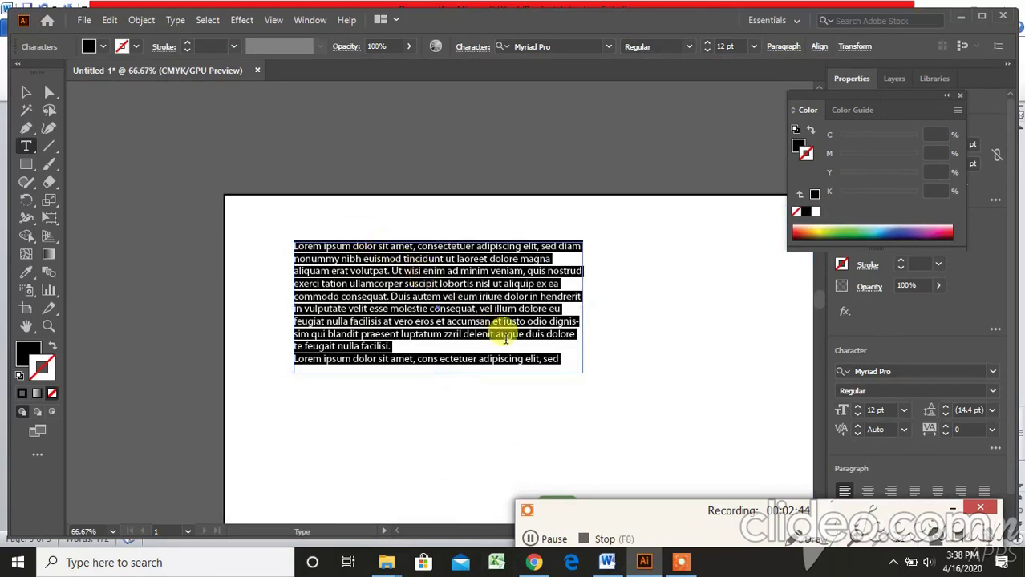
pyautogui.click(561, 360)
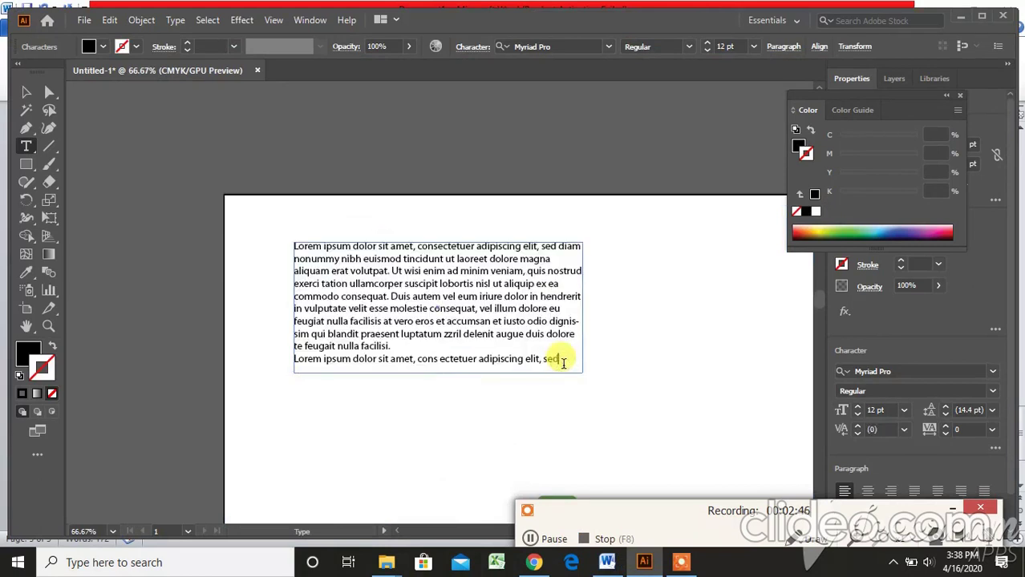
pyautogui.hotkey('ctrl', 'a')
pyautogui.press('BackSpace')
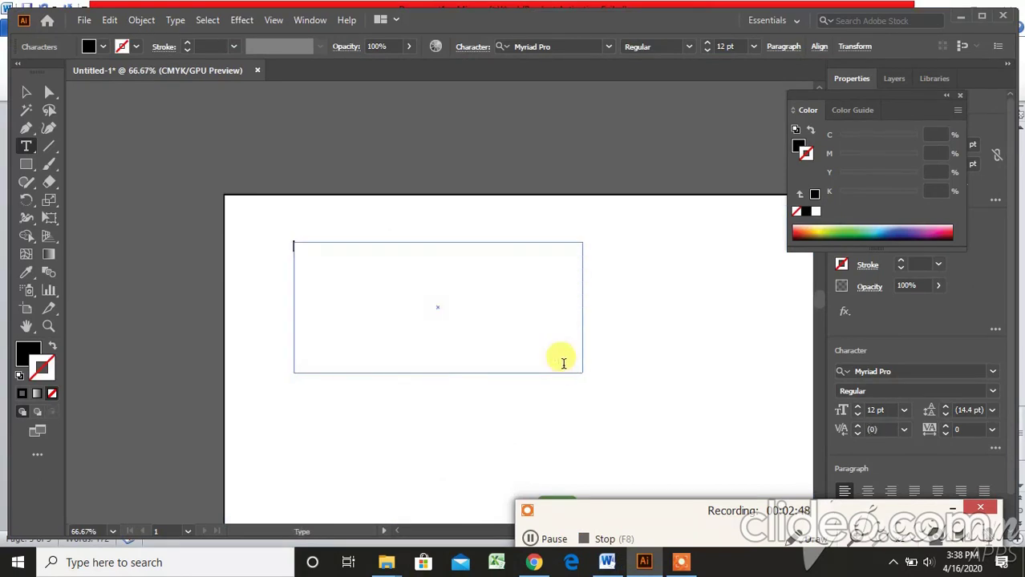
# In Word, add the instruction "And write own text there whatever u want" below the backspace line, without an extra space before "own"
pyautogui.click(608, 562)
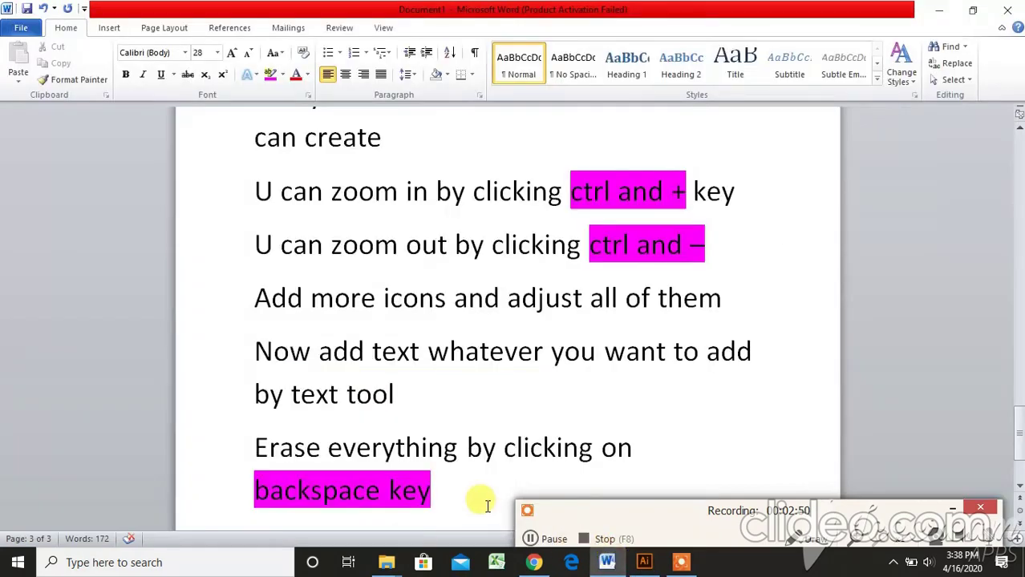
pyautogui.scroll(-1, 473, 498)
pyautogui.write('a')
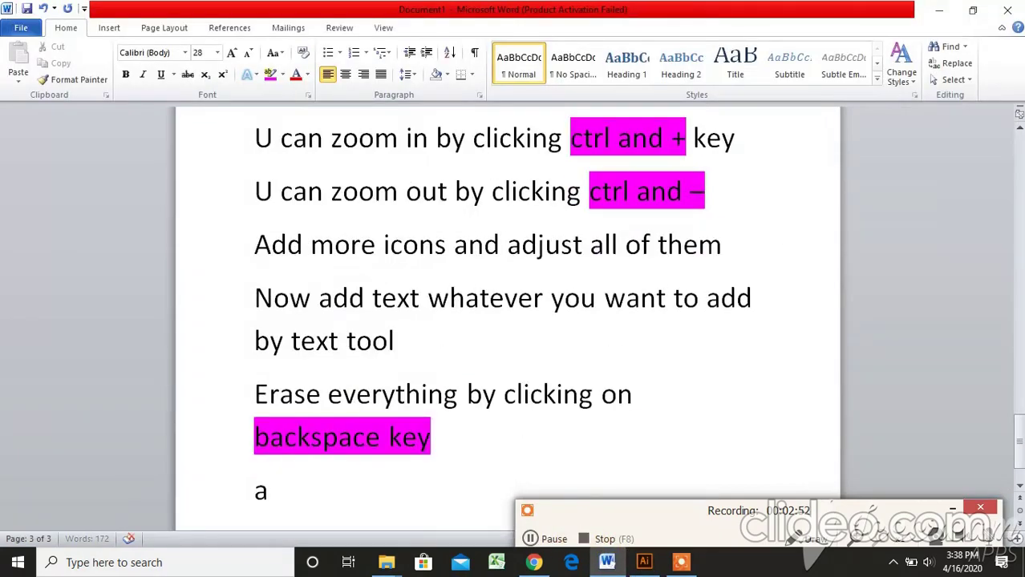
pyautogui.write('nd r')
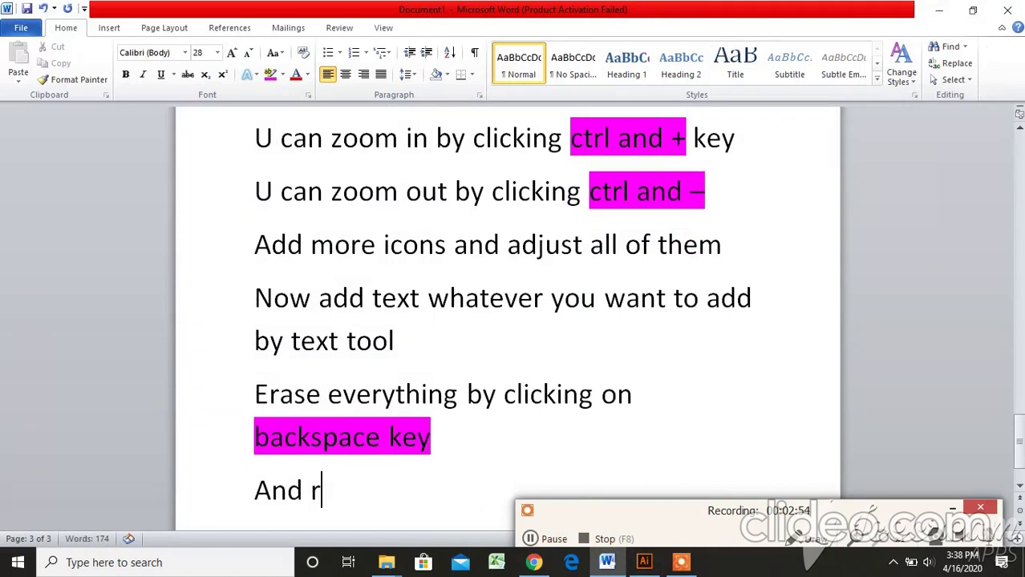
pyautogui.press('BackSpace')
pyautogui.write('writ')
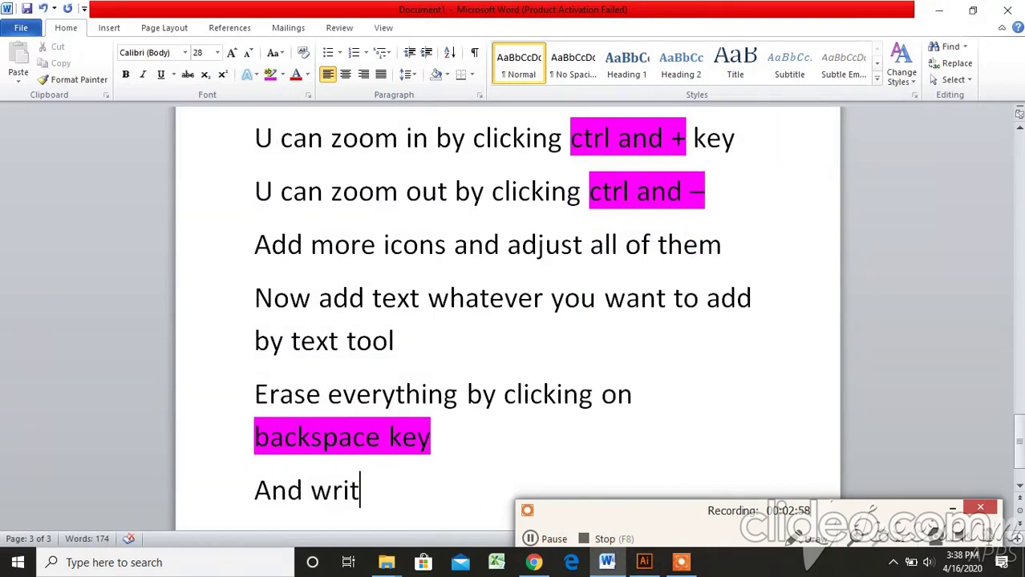
pyautogui.write('e there')
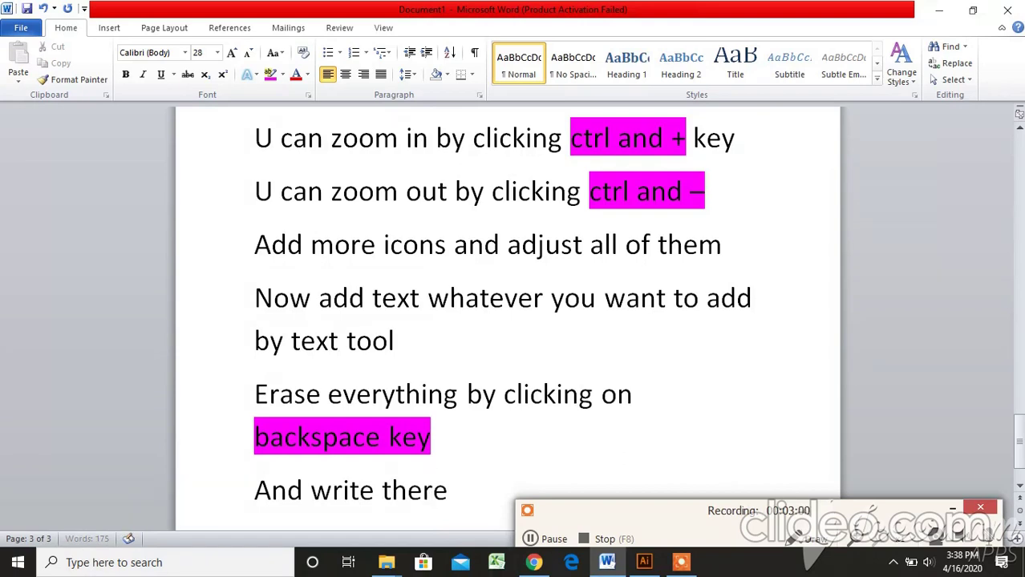
pyautogui.write(' own ')
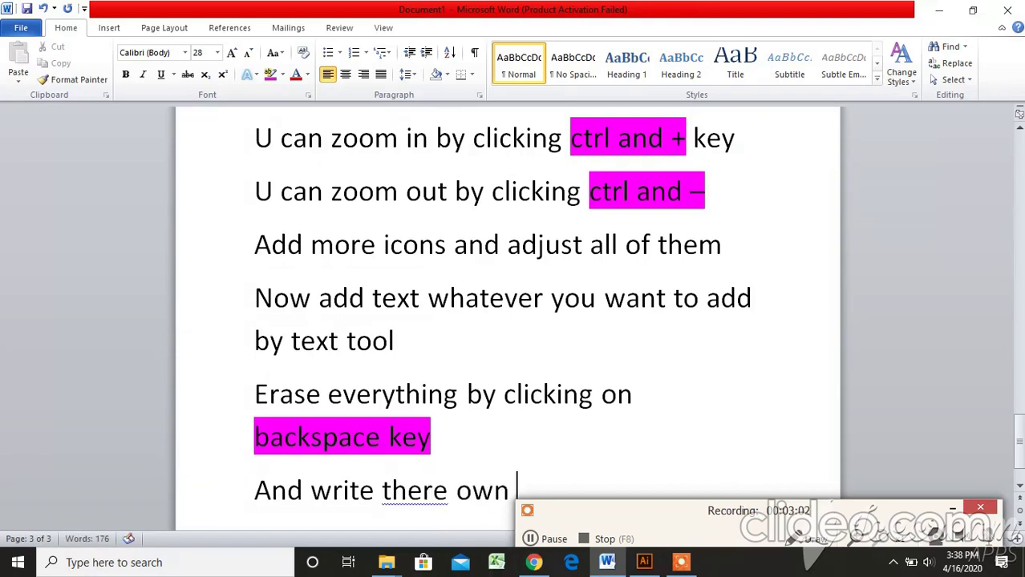
pyautogui.write('text')
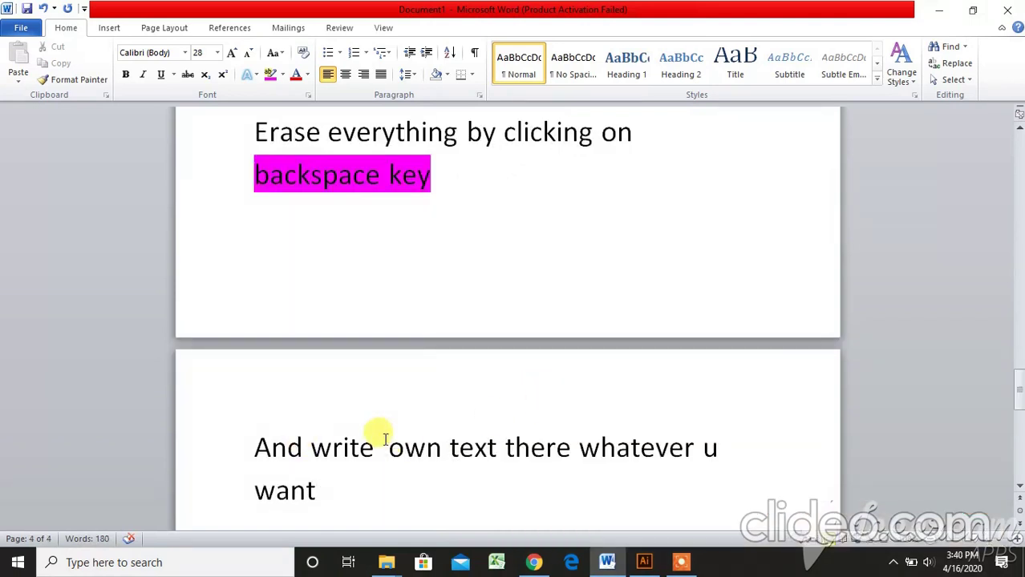
pyautogui.moveTo(385, 445); pyautogui.dragTo(486, 447)
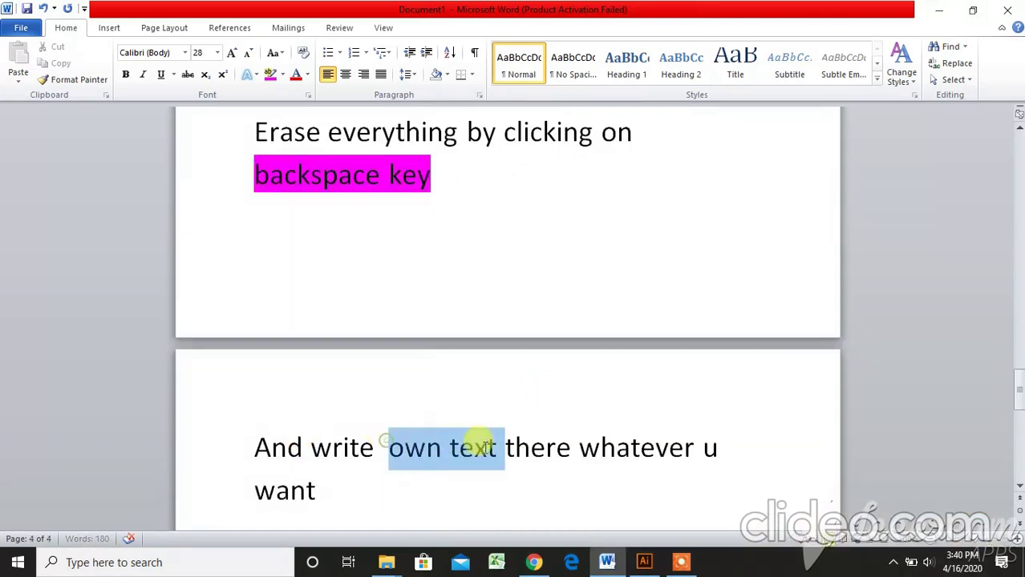
pyautogui.click(390, 482)
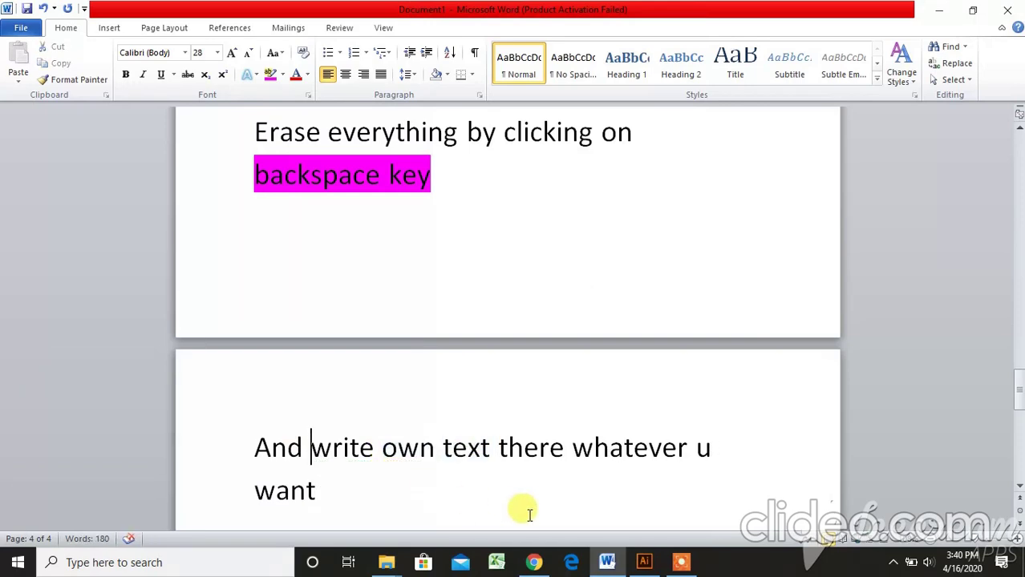
# In Illustrator, recolour the sentence "Free graphic designing course will be start on 21 april 2020" with the dark maroon sampled from the InDesign icon
pyautogui.click(644, 562)
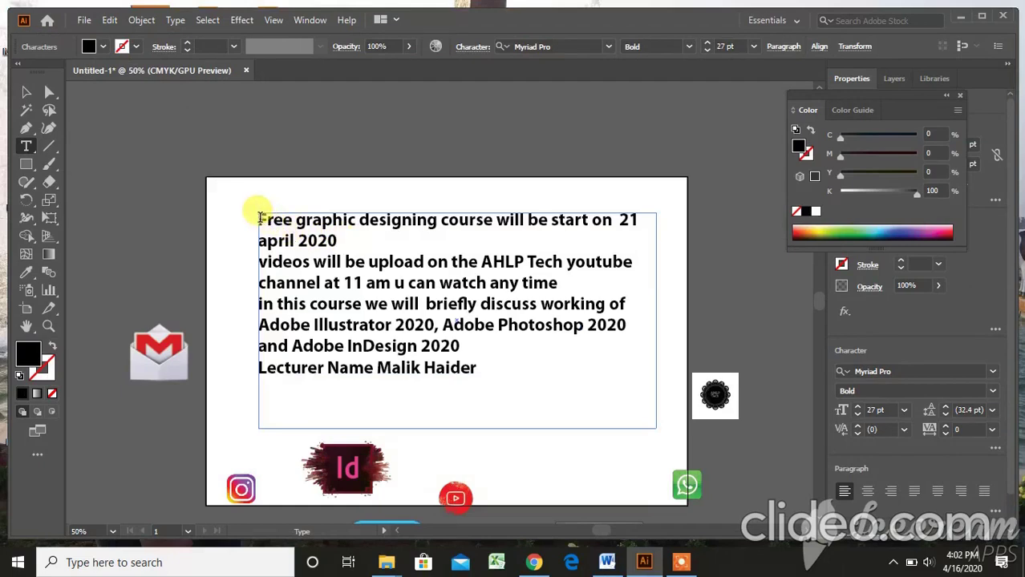
pyautogui.moveTo(259, 210); pyautogui.dragTo(339, 241)
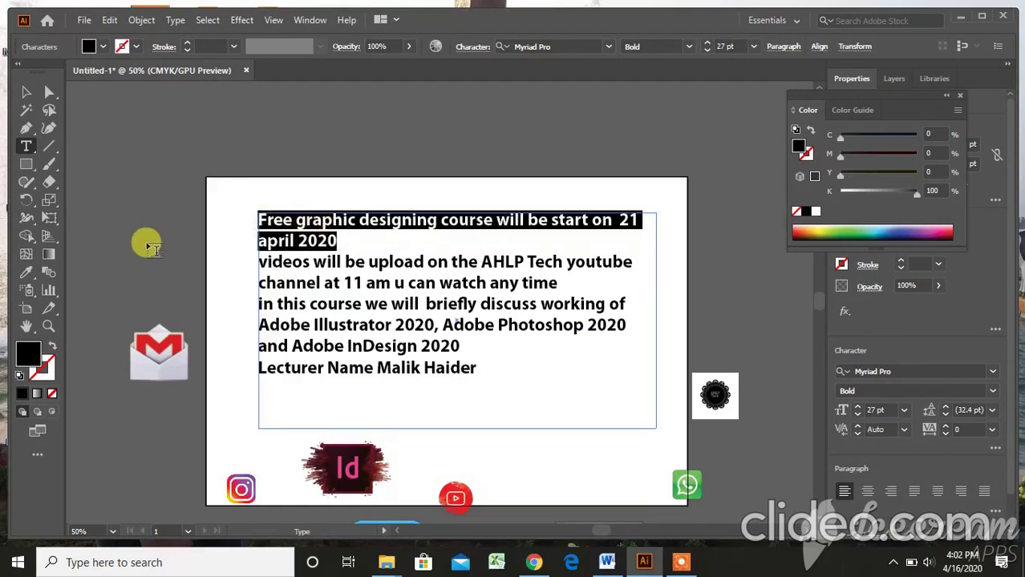
pyautogui.click(27, 272)
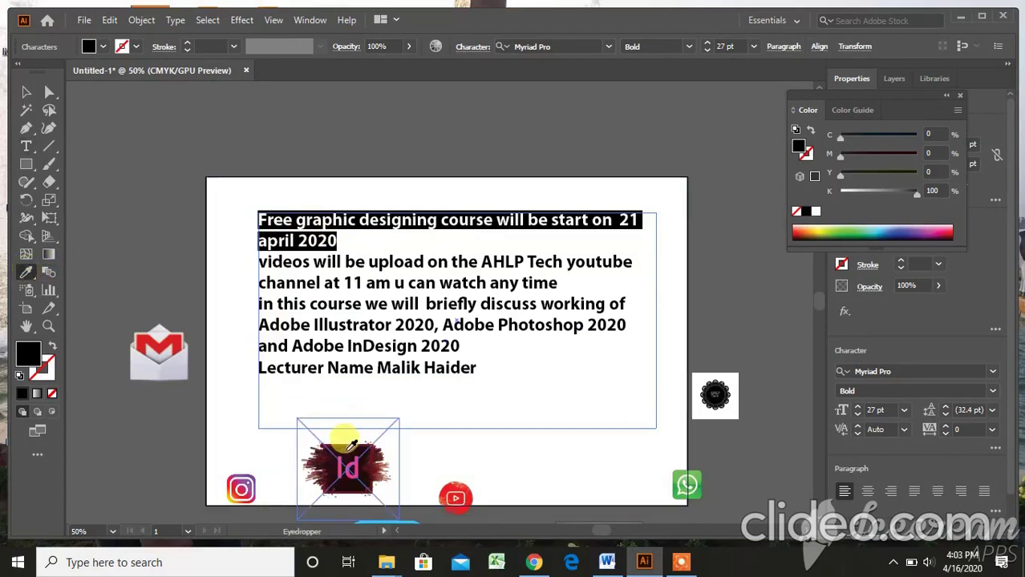
pyautogui.click(350, 448)
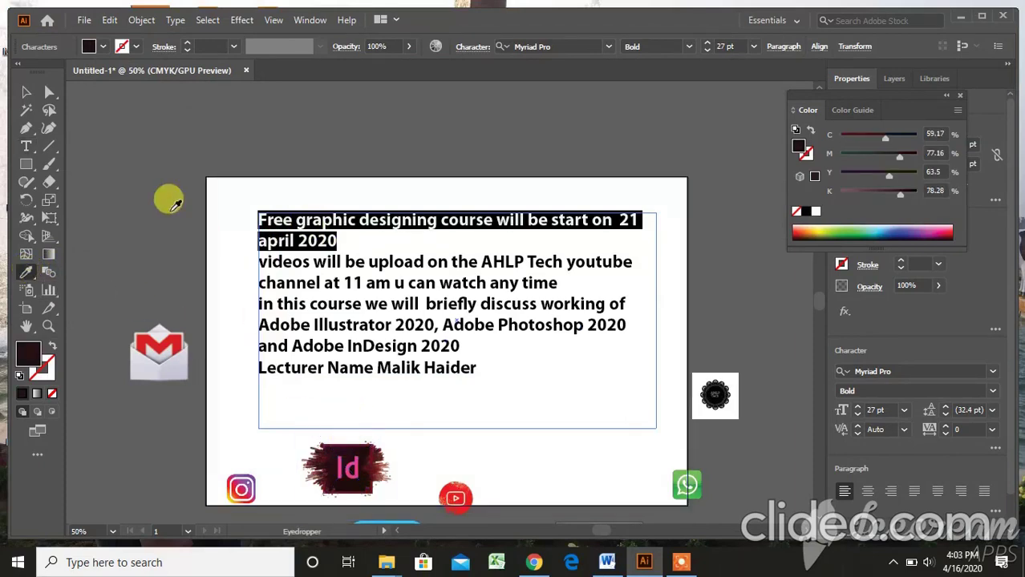
pyautogui.click(29, 94)
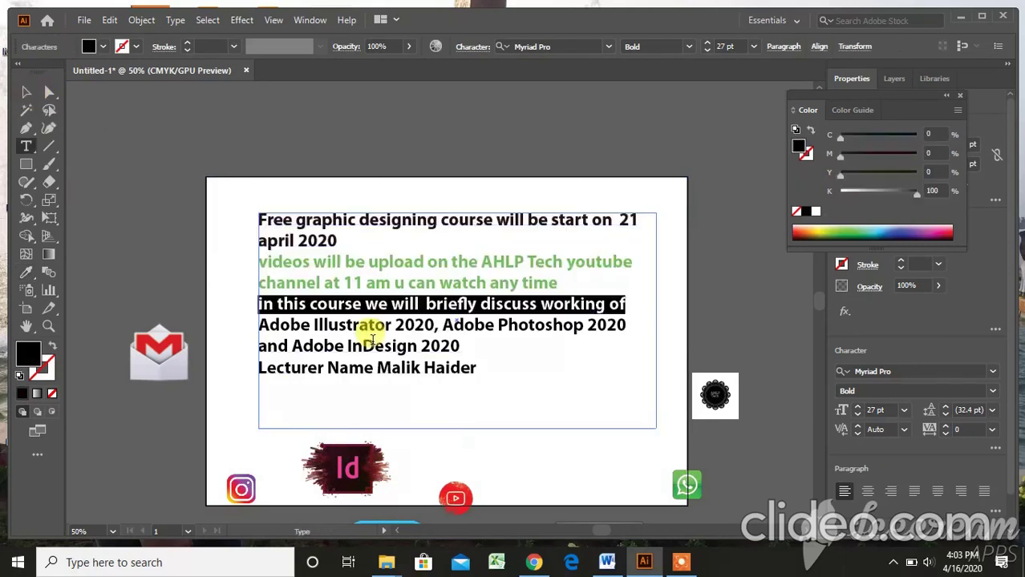
# Recolour the selected line "in this course we will briefly discuss working of" with the red sampled from the Gmail icon using the Eyedropper
pyautogui.click(28, 273)
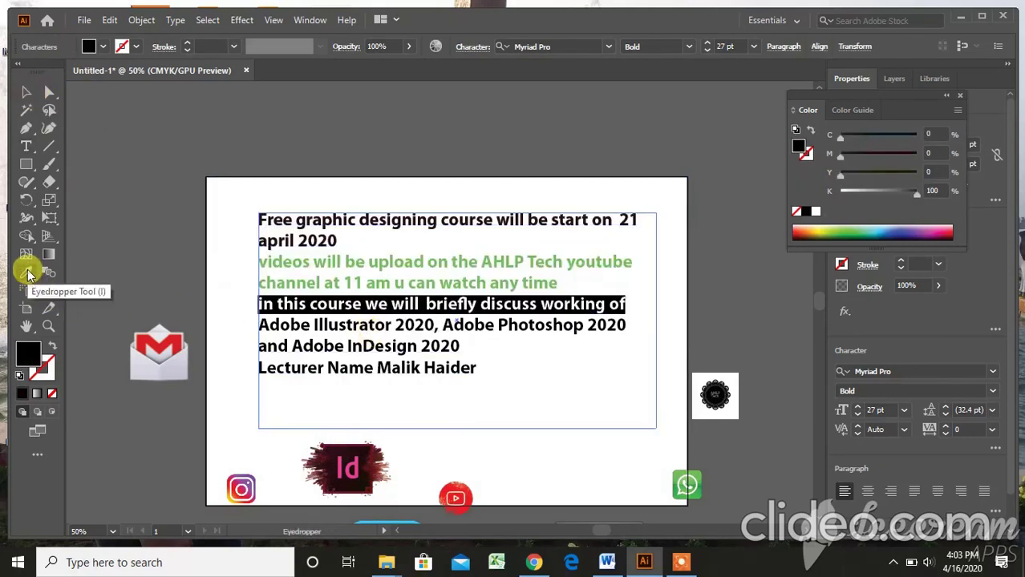
pyautogui.click(176, 337)
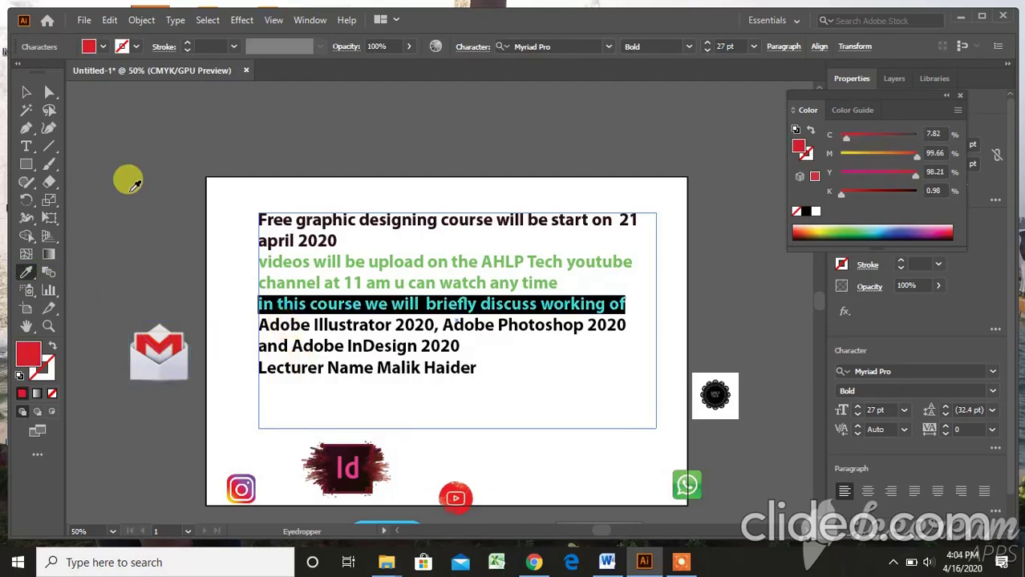
pyautogui.click(27, 92)
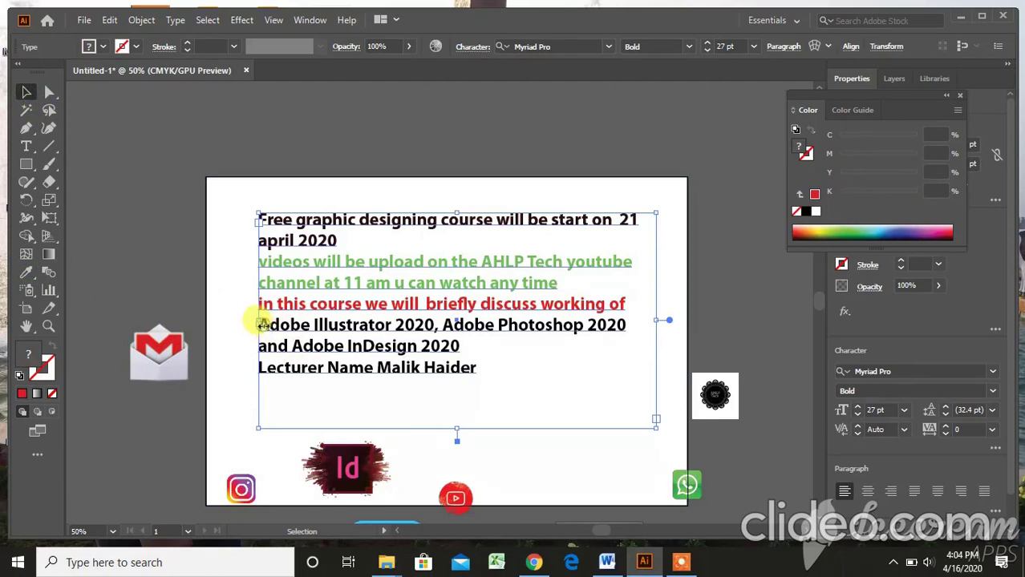
# Recolour the text "Adobe Illustrator 2020, Adobe Photoshop 2020 and Adobe InDesign 2020" with the dark colour sampled from the Photoshop icon using the Eyedropper
pyautogui.doubleClick(261, 327)
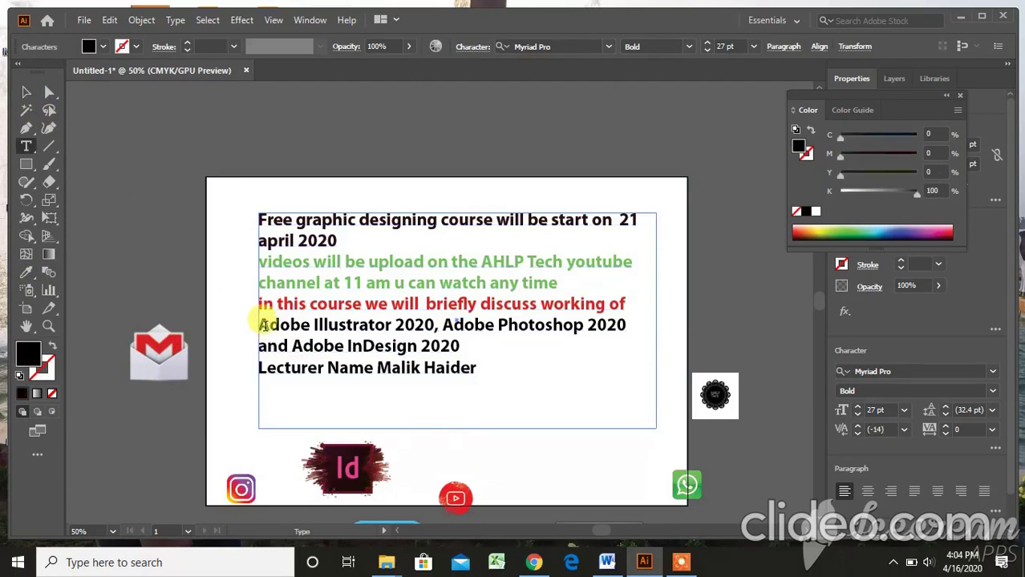
pyautogui.moveTo(259, 325); pyautogui.dragTo(469, 343)
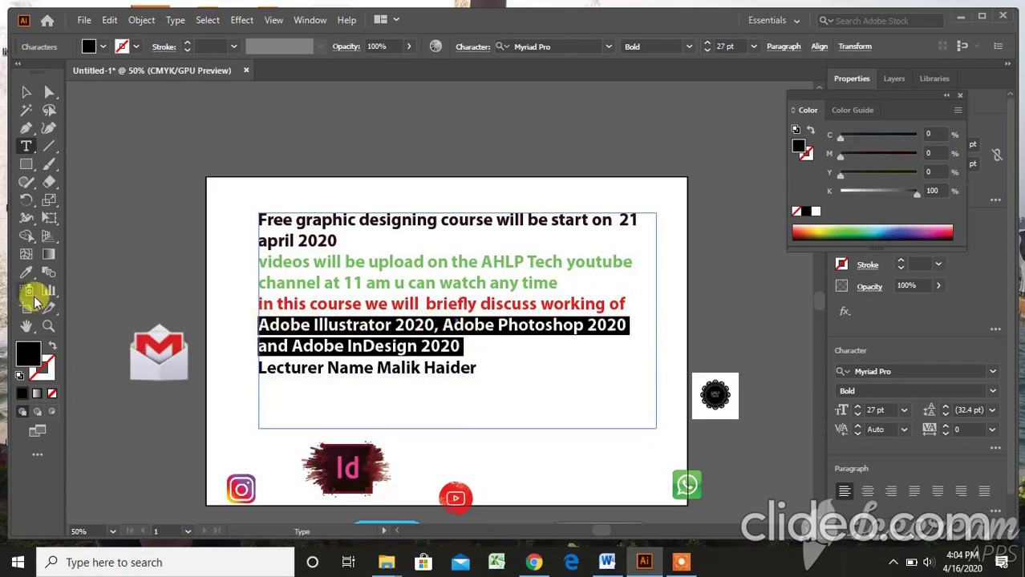
pyautogui.click(28, 275)
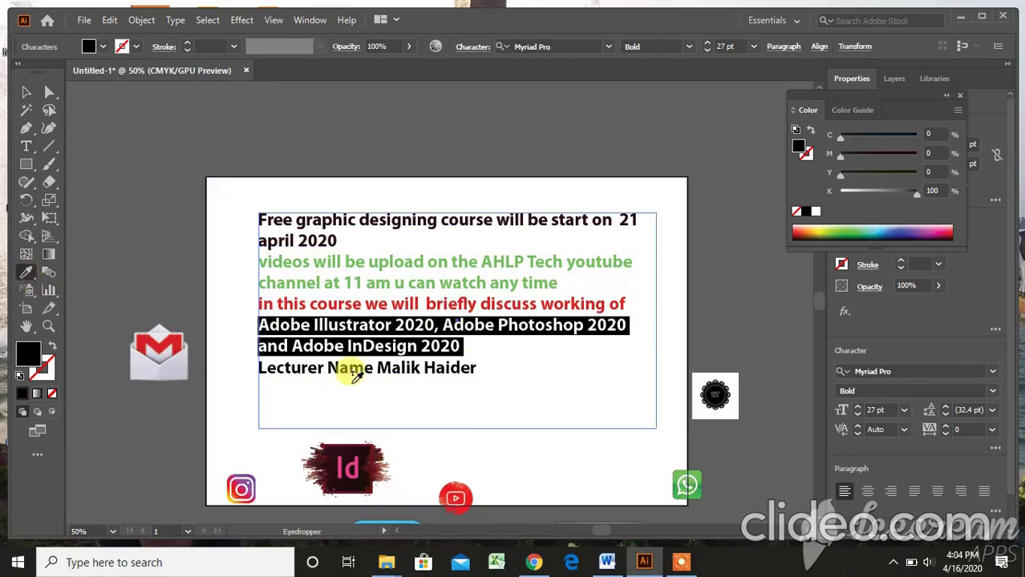
pyautogui.hotkey('ctrl', '-')
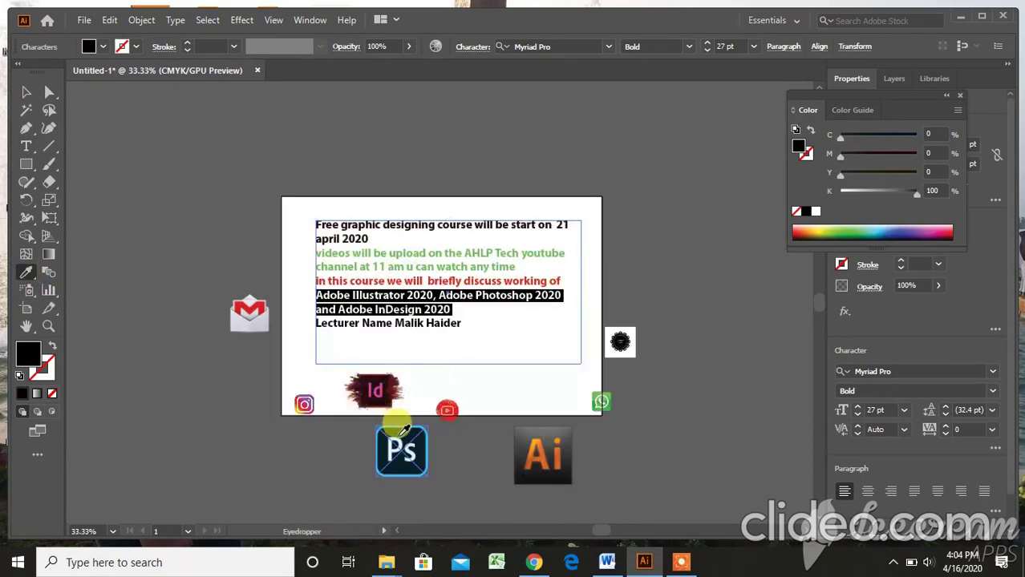
pyautogui.click(405, 436)
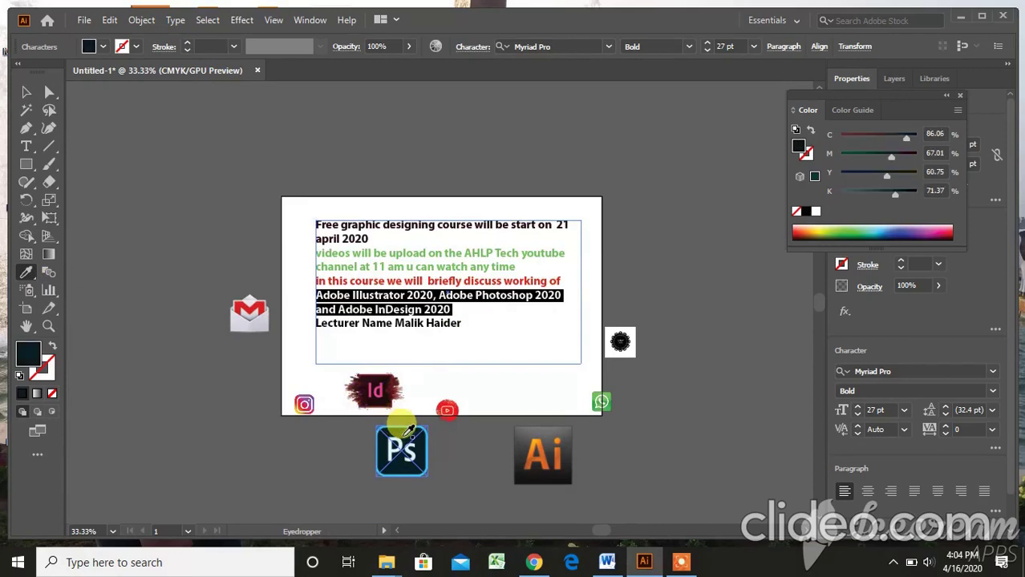
pyautogui.click(29, 94)
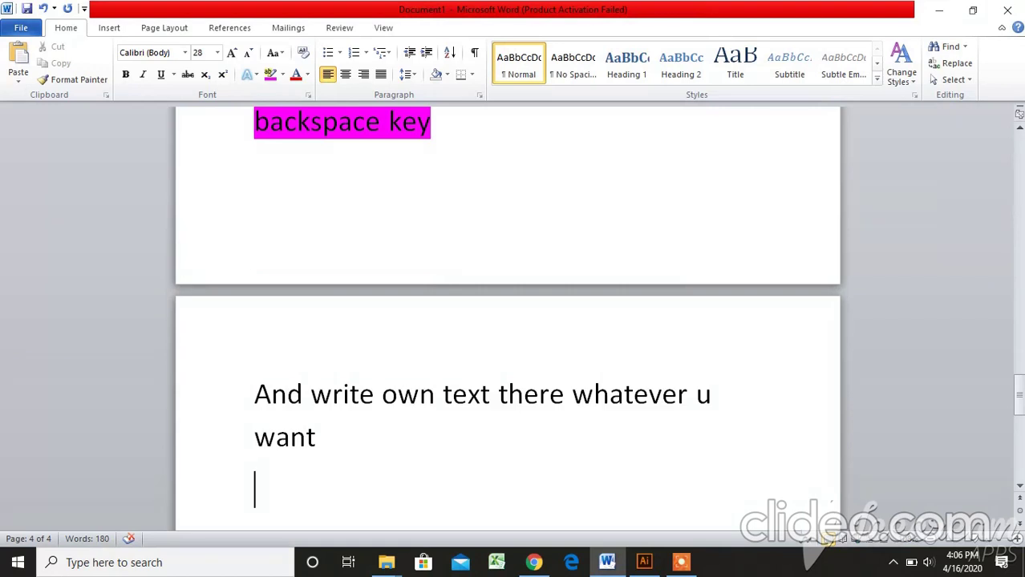
# In Word, add the line "I am choosing colors from our icons which are added in artboard" below the own-text instruction
pyautogui.write('I am ch')
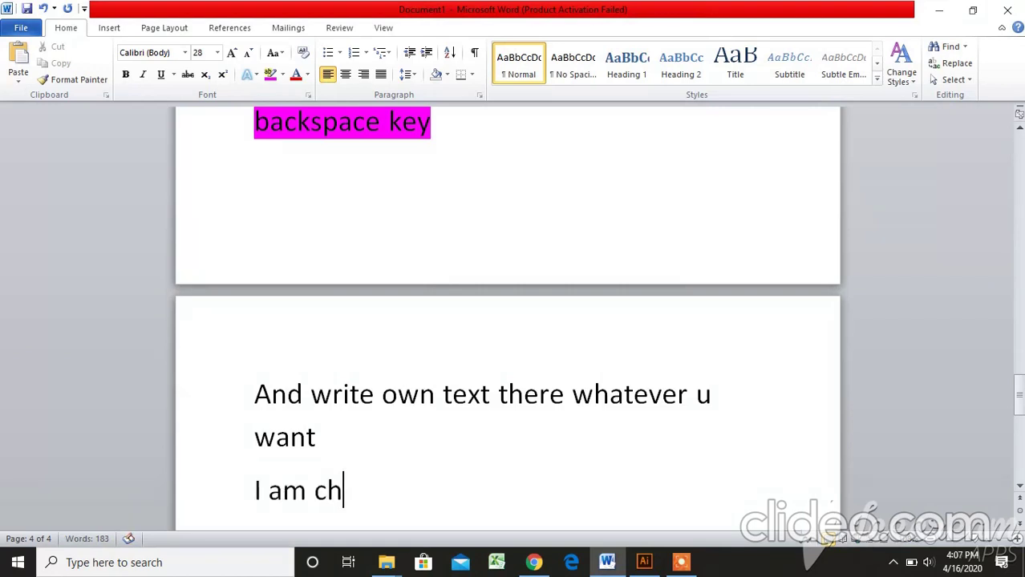
pyautogui.write('oosing c')
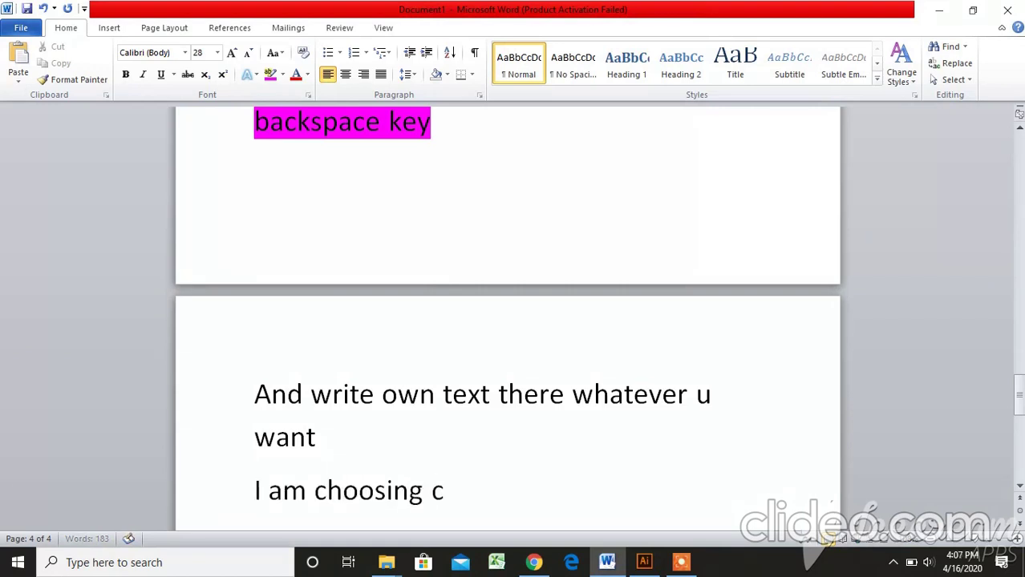
pyautogui.write('olor')
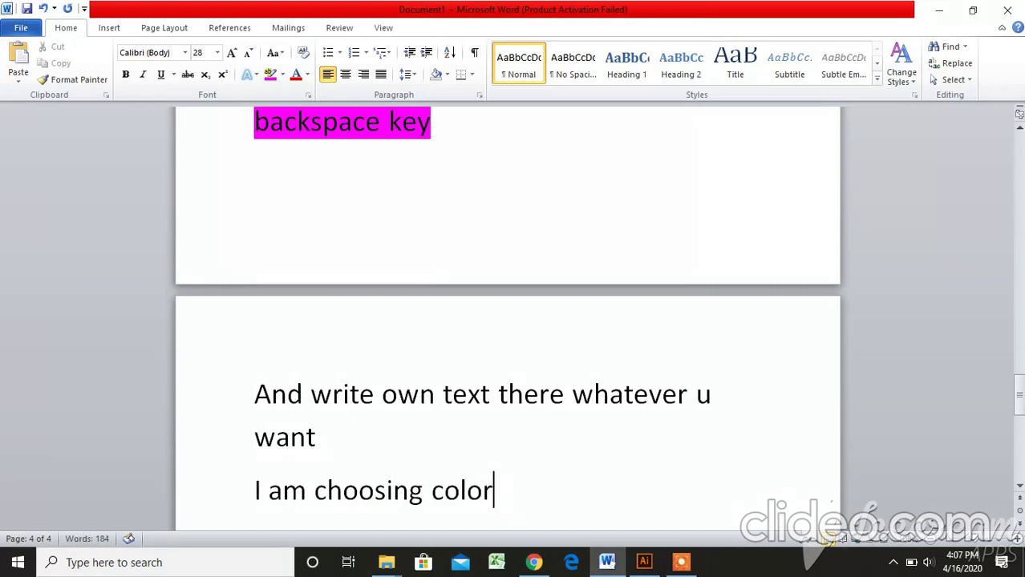
pyautogui.write('s from o')
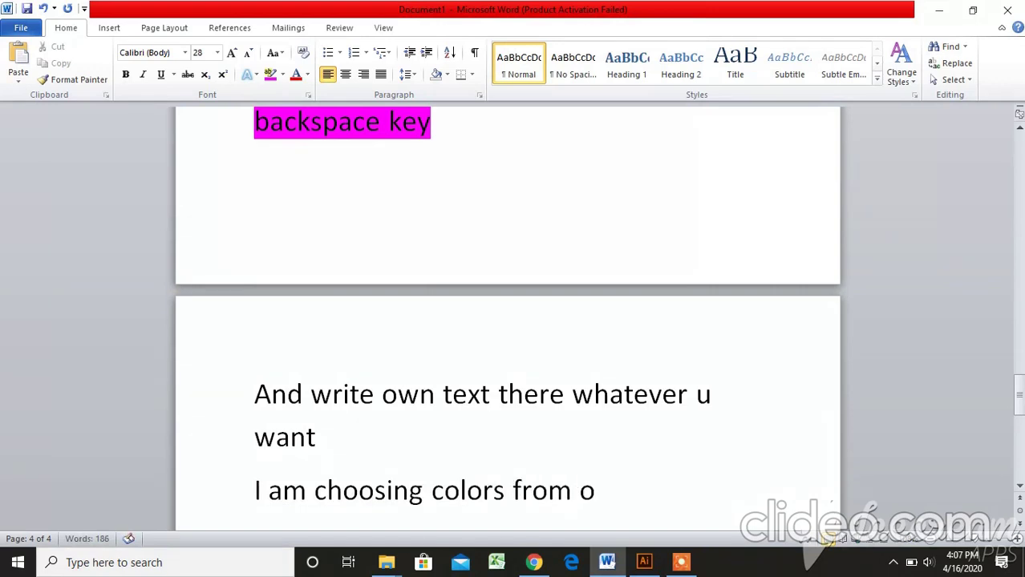
pyautogui.write('ur icon ')
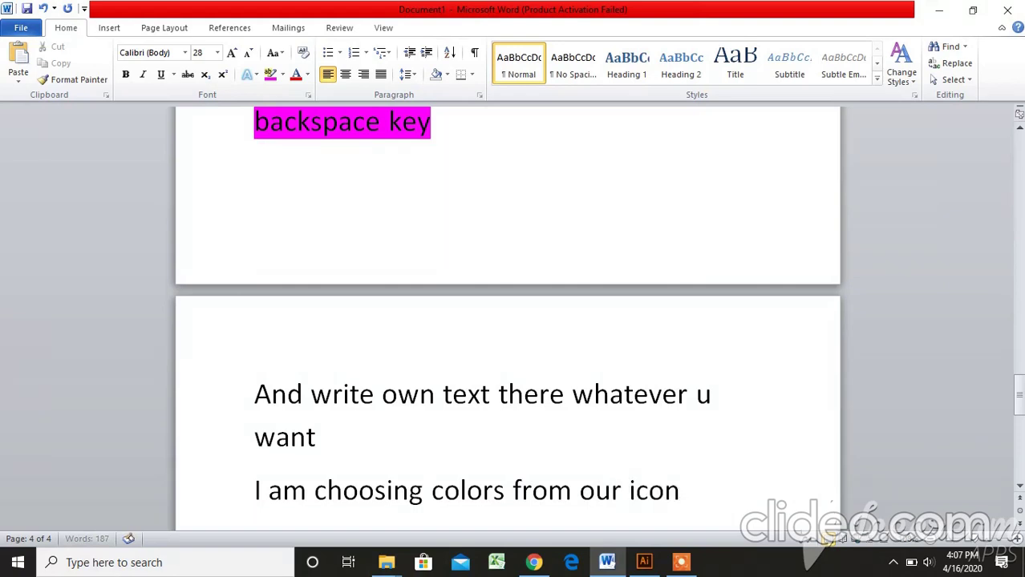
pyautogui.write('s which ')
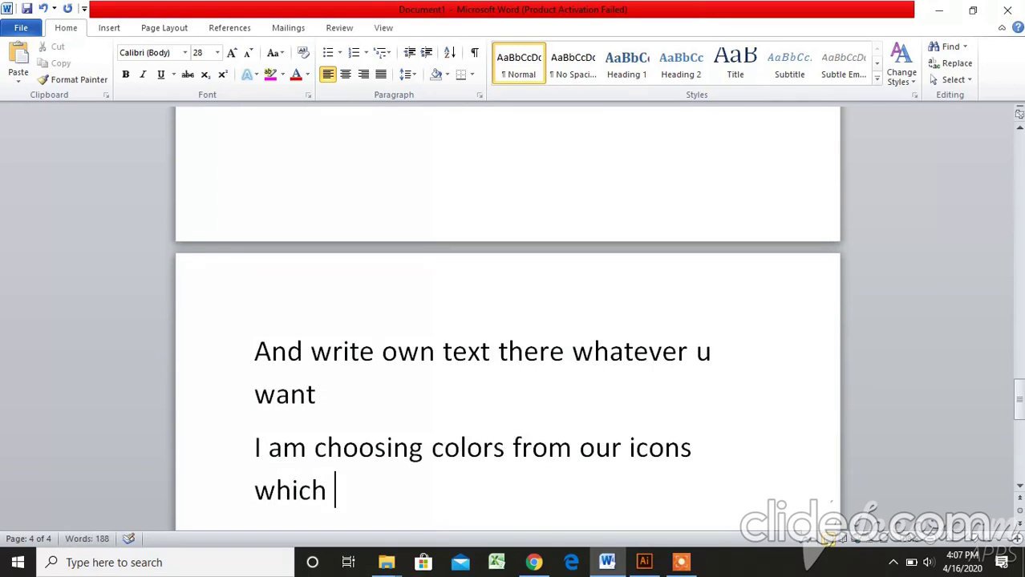
pyautogui.write('are added')
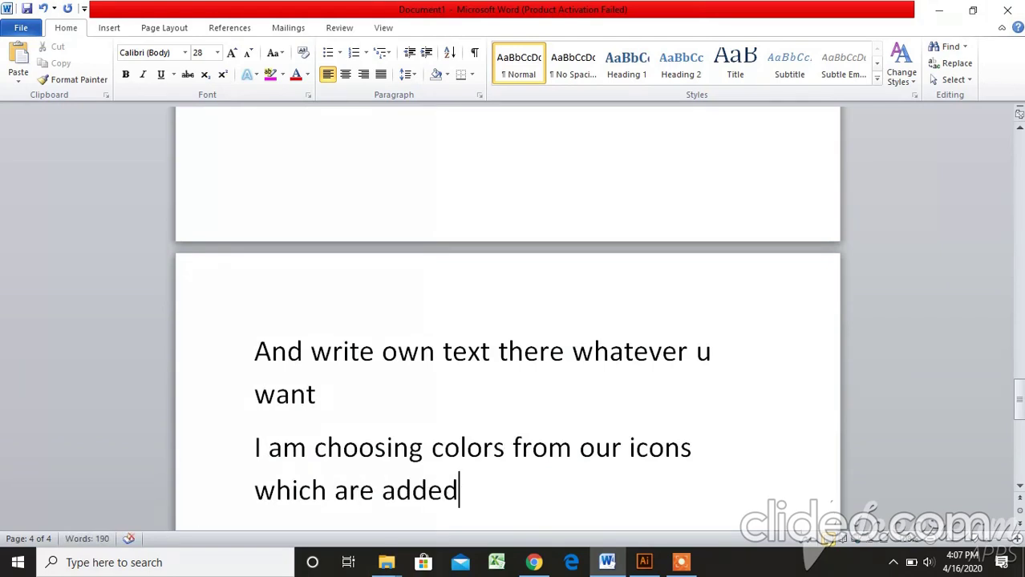
pyautogui.write(' in')
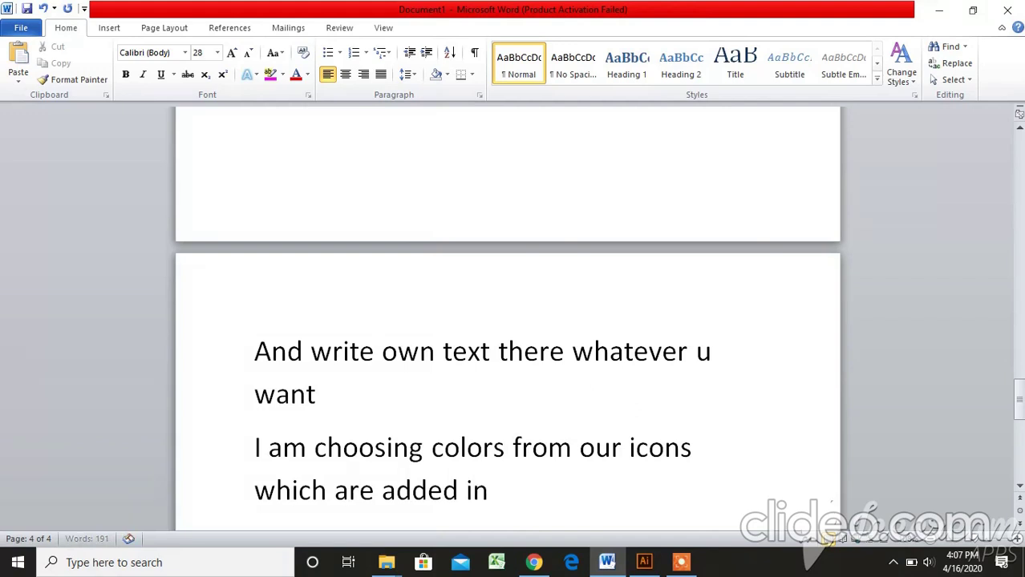
pyautogui.write(' artboard')
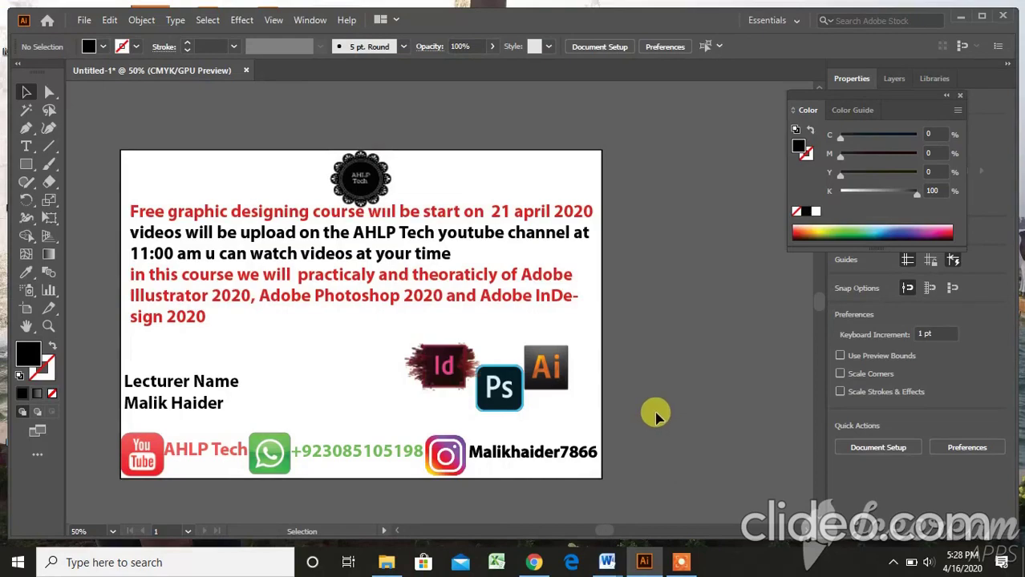
# In Word's Document1, start a new line reading "Arrange all the icons and text according to your choice if" below the artboard line
pyautogui.moveTo(607, 562)
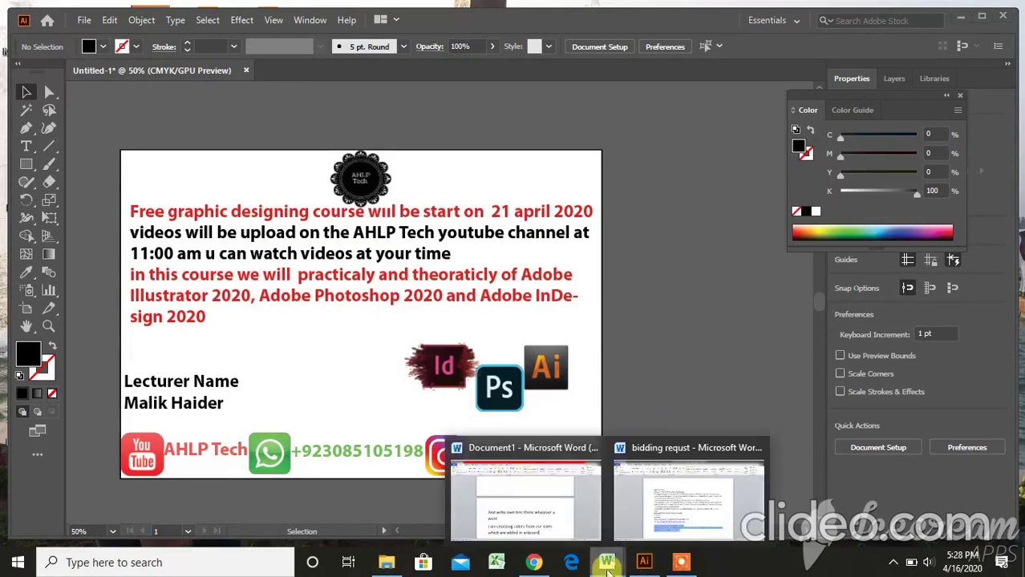
pyautogui.click(561, 507)
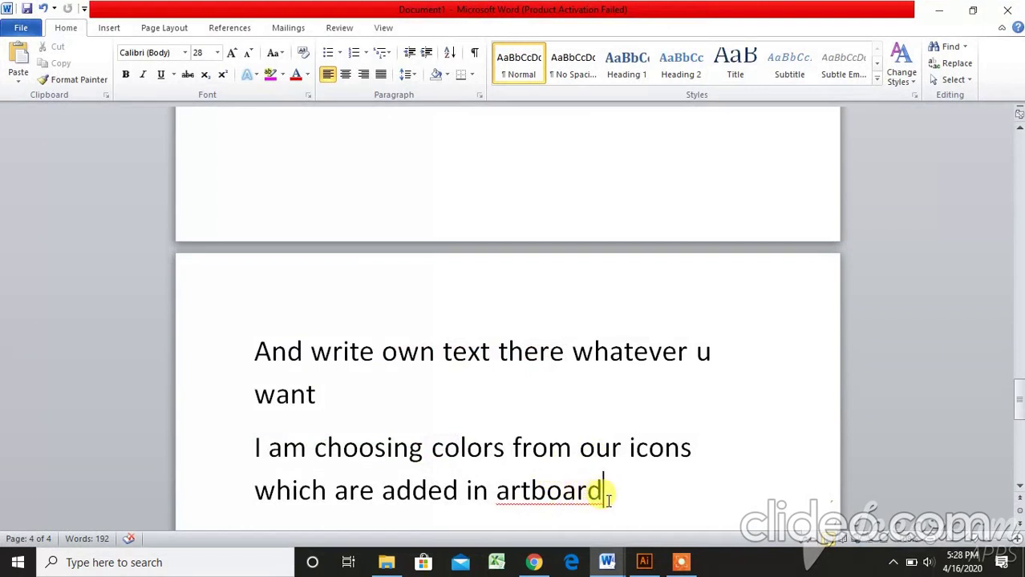
pyautogui.press('Return')
pyautogui.write('arr')
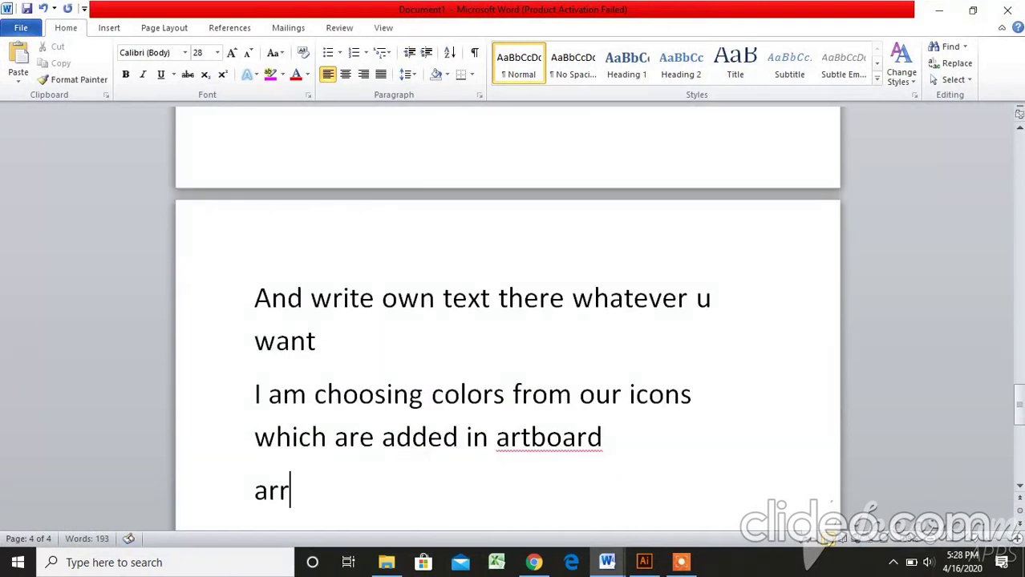
pyautogui.write('ange all')
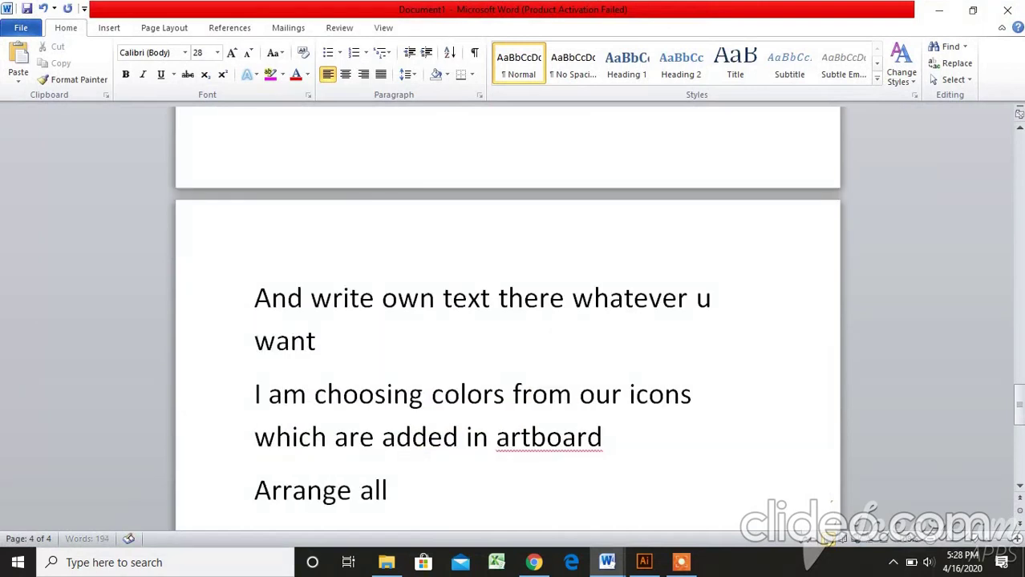
pyautogui.write(' mthe')
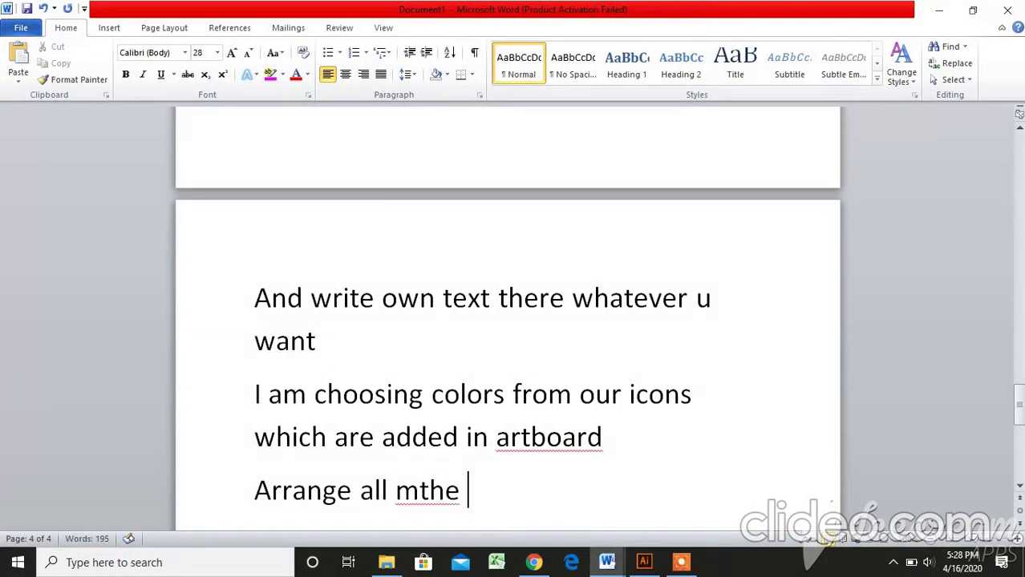
pyautogui.press('BackSpace')
pyautogui.press('BackSpace')
pyautogui.press('BackSpace')
pyautogui.press('BackSpace')
pyautogui.press('BackSpace')
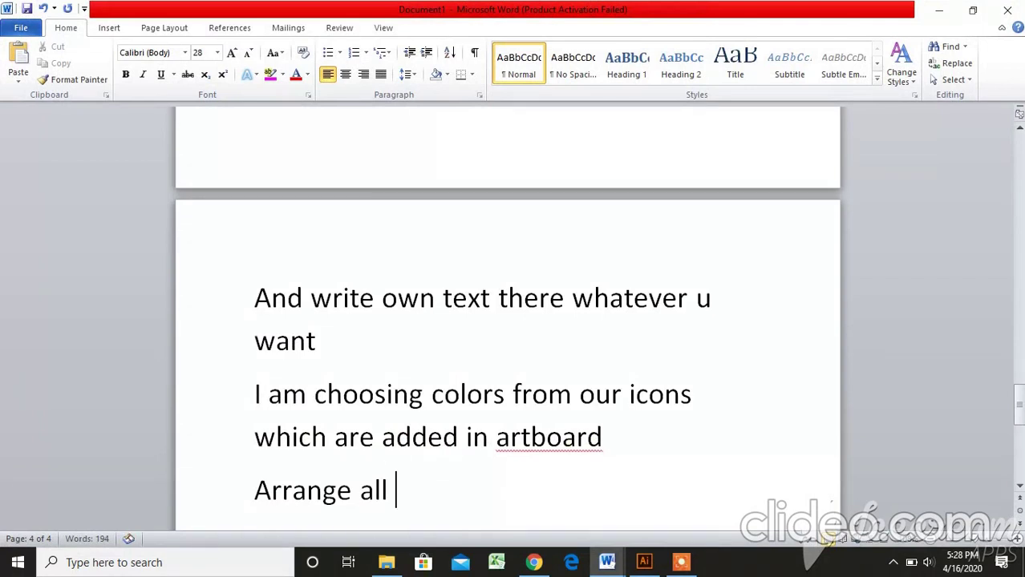
pyautogui.write('the')
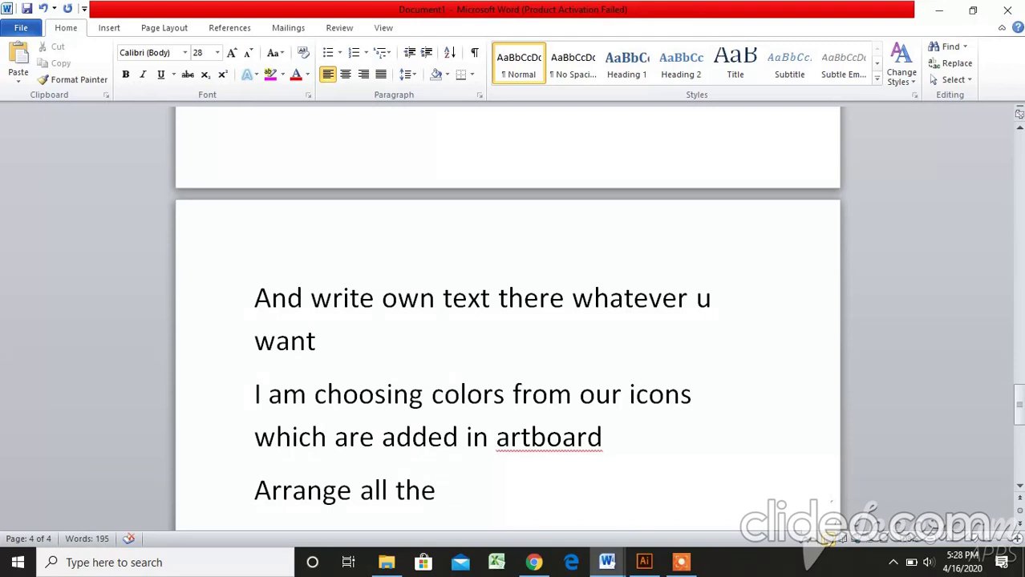
pyautogui.write(' icons and')
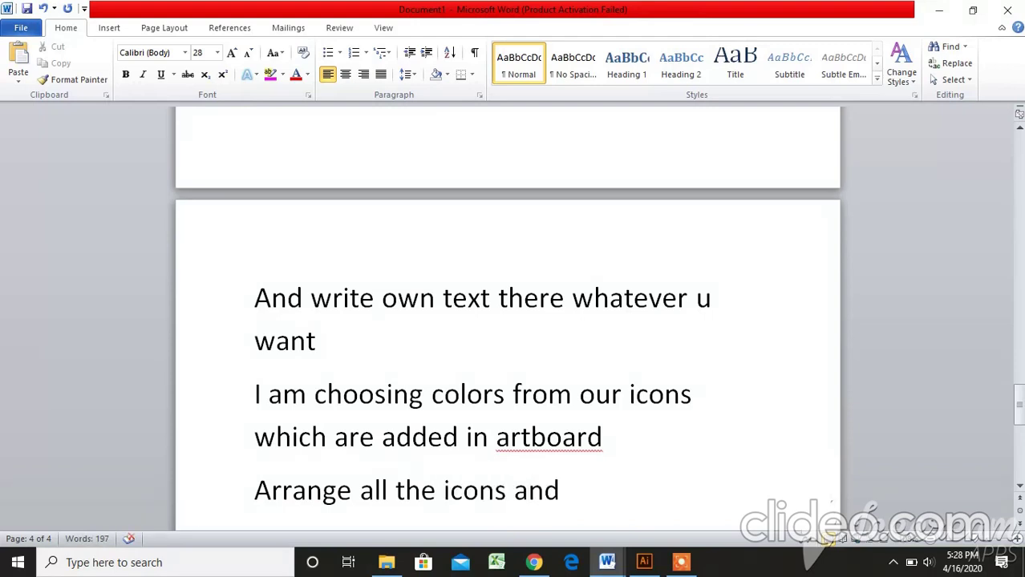
pyautogui.write(' text a')
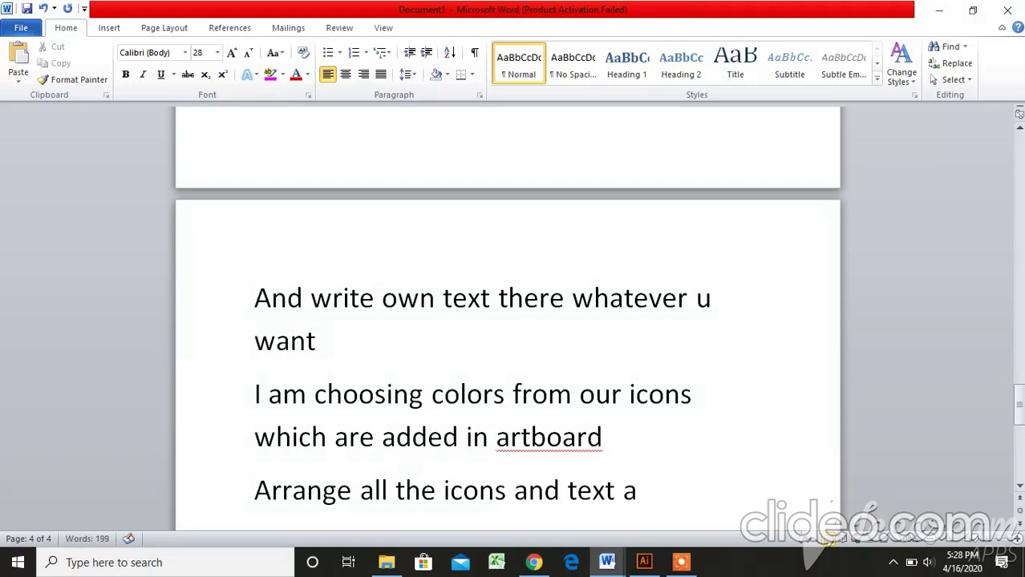
pyautogui.write('ccordin')
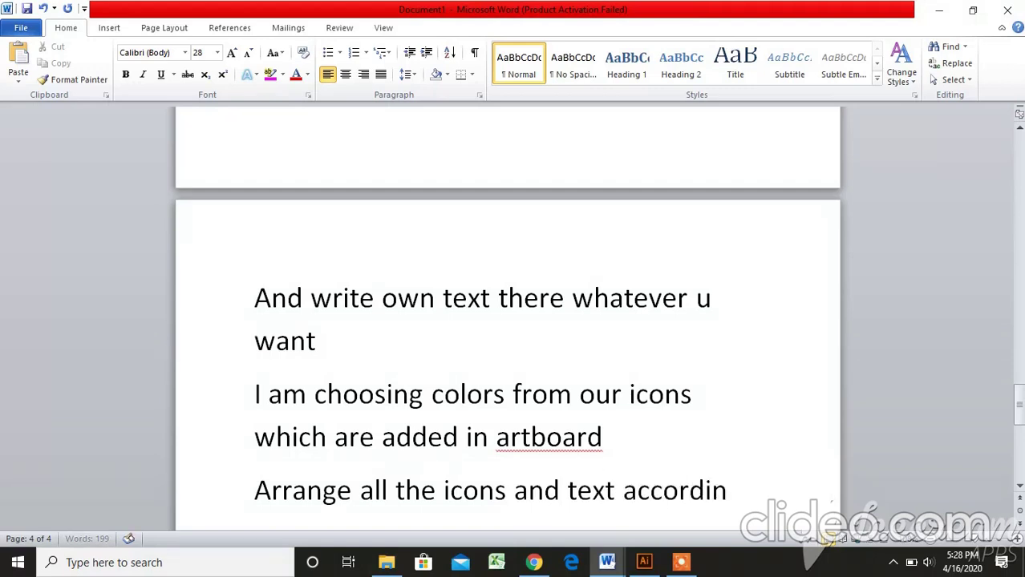
pyautogui.write('g to')
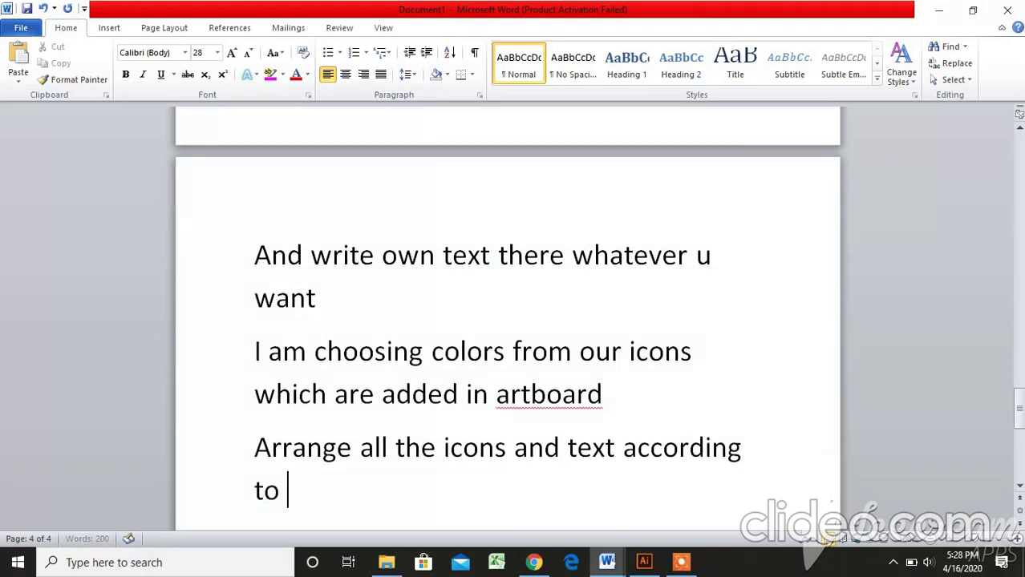
pyautogui.write(' your ch')
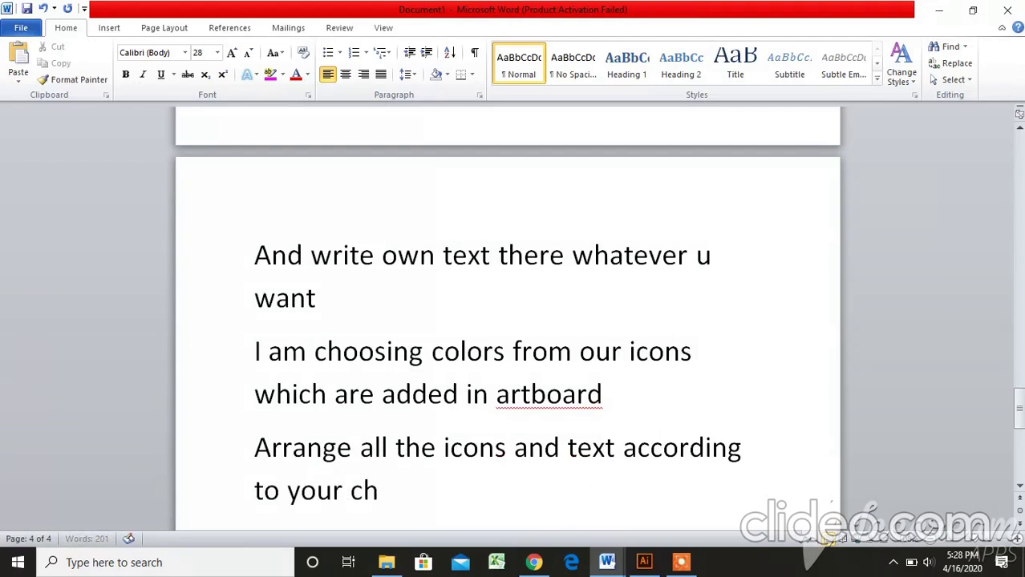
pyautogui.write('oice if')
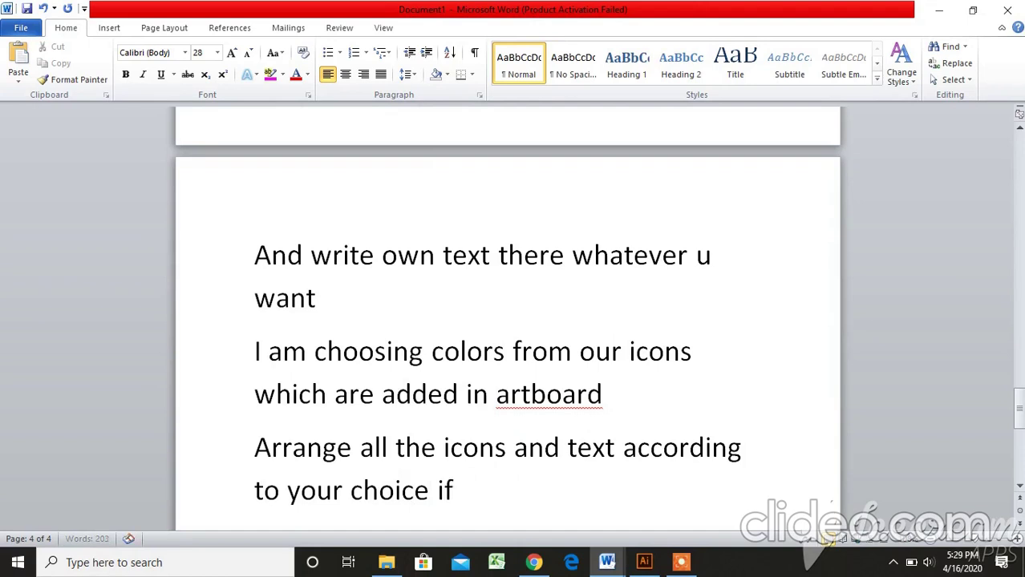
# Continue the arranging instruction with the words "u want to add your pic you can add"
pyautogui.write(' u wan')
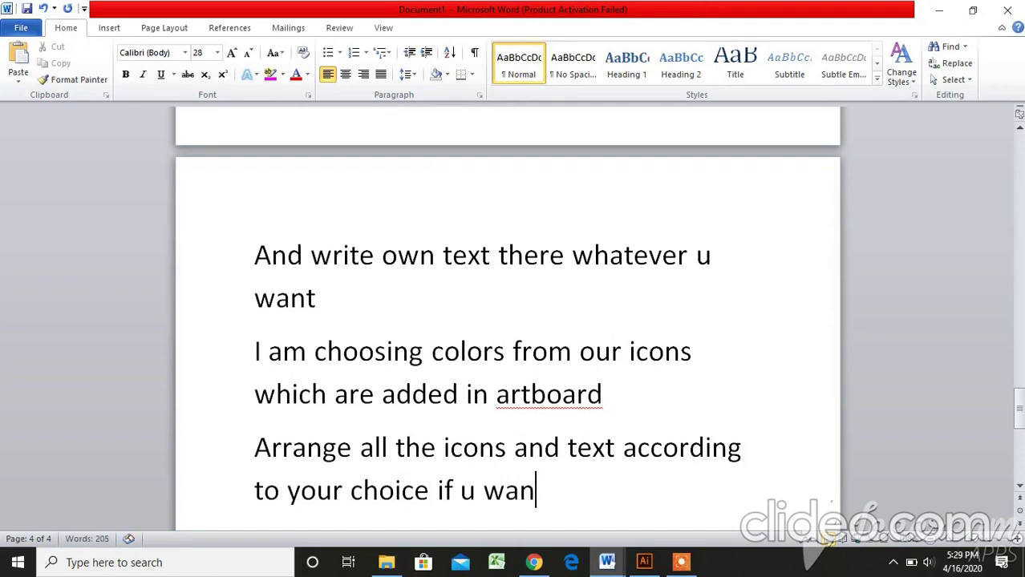
pyautogui.write('t to add')
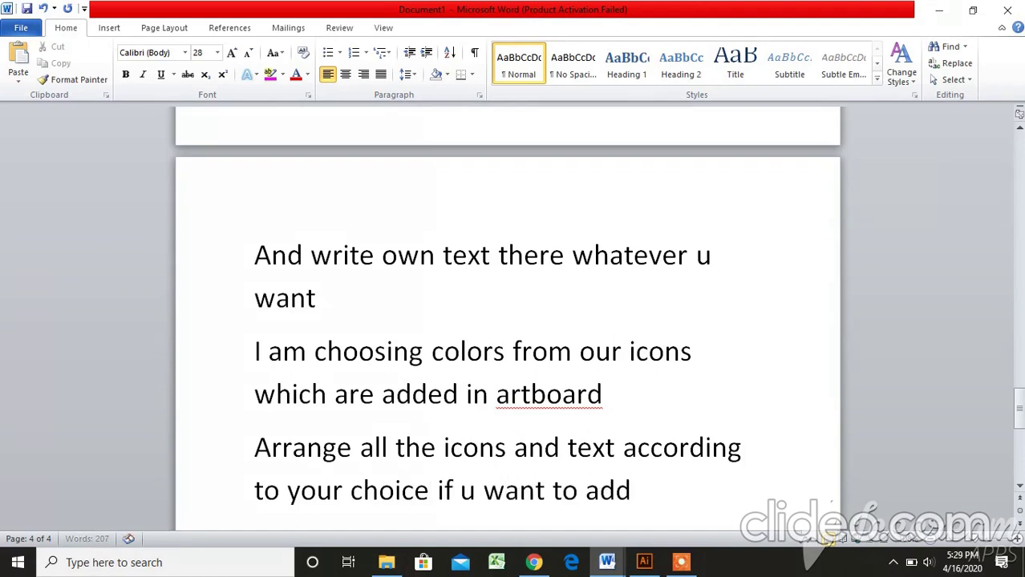
pyautogui.write(' your p')
pyautogui.write('you ')
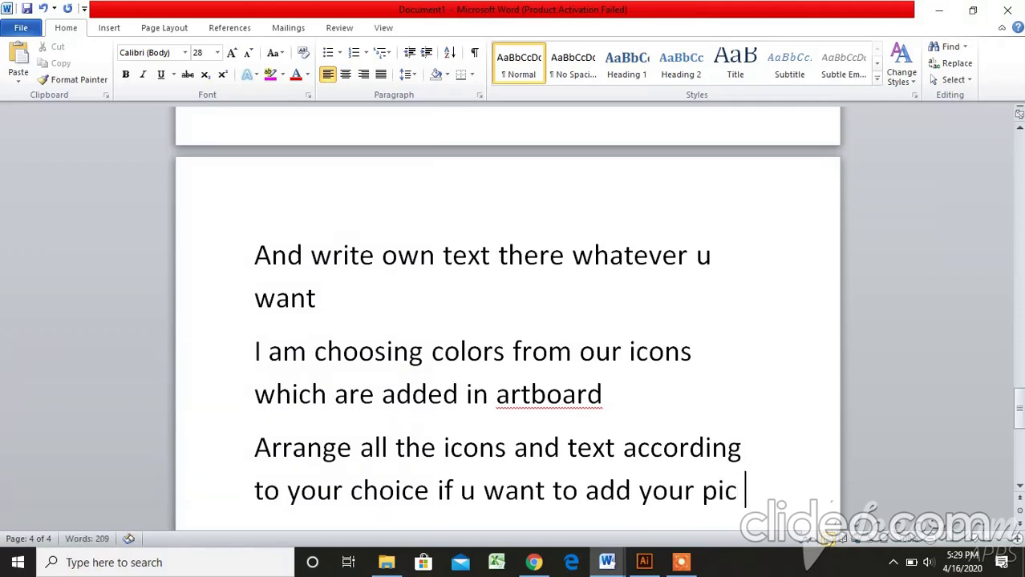
pyautogui.write('ca')
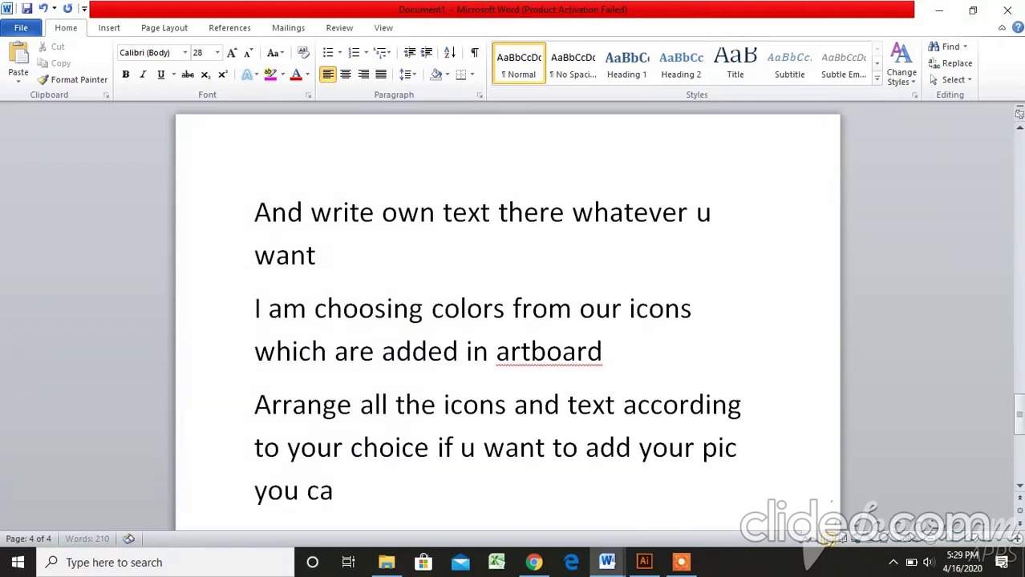
pyautogui.write('n add')
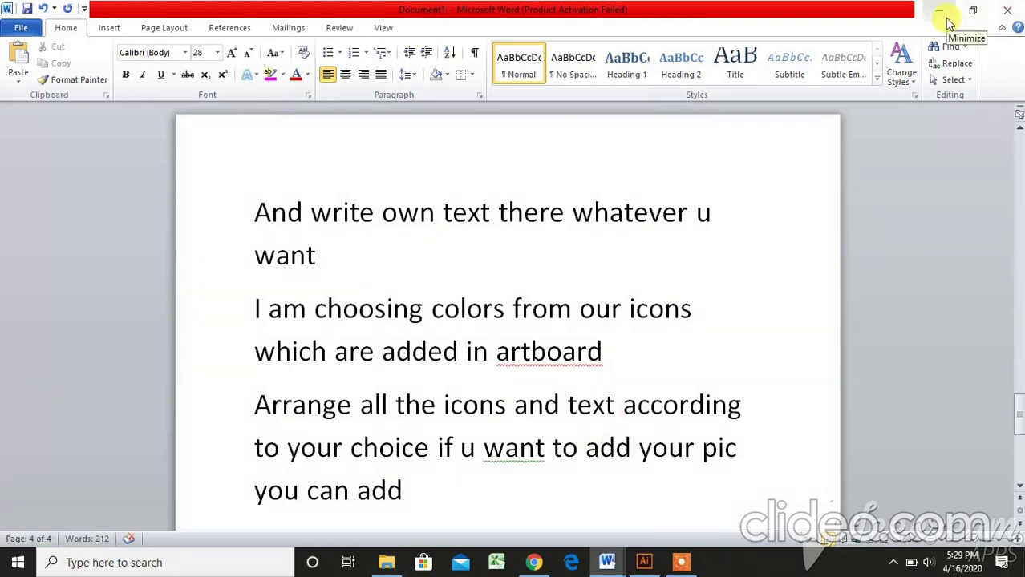
# Switch to Illustrator, scale down the portrait photo and place it between the lecturer's name and the InDesign icon
pyautogui.click(939, 10)
pyautogui.moveTo(391, 349); pyautogui.dragTo(672, 414)
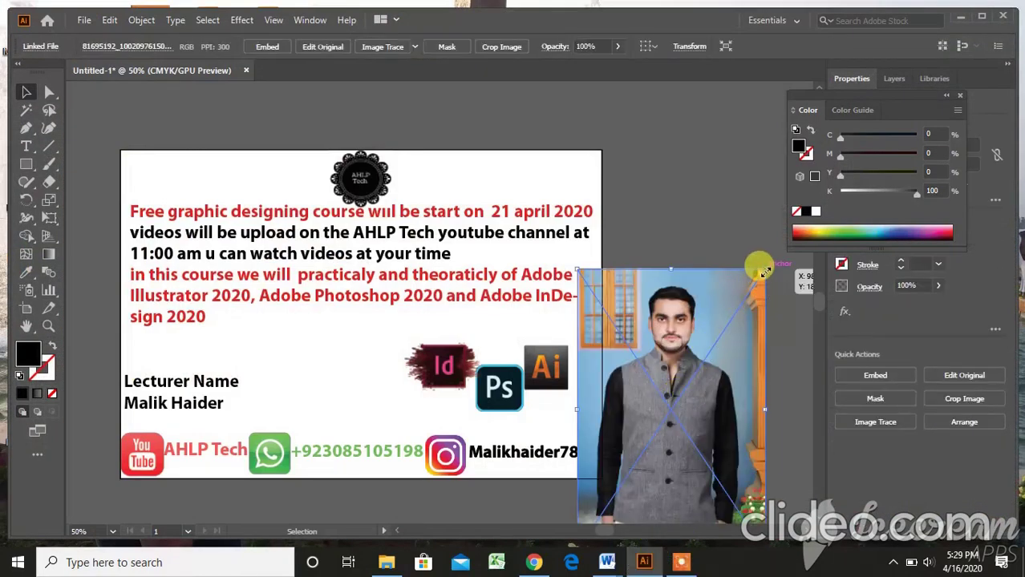
pyautogui.moveTo(764, 271); pyautogui.dragTo(664, 419)
pyautogui.moveTo(618, 473); pyautogui.dragTo(337, 369)
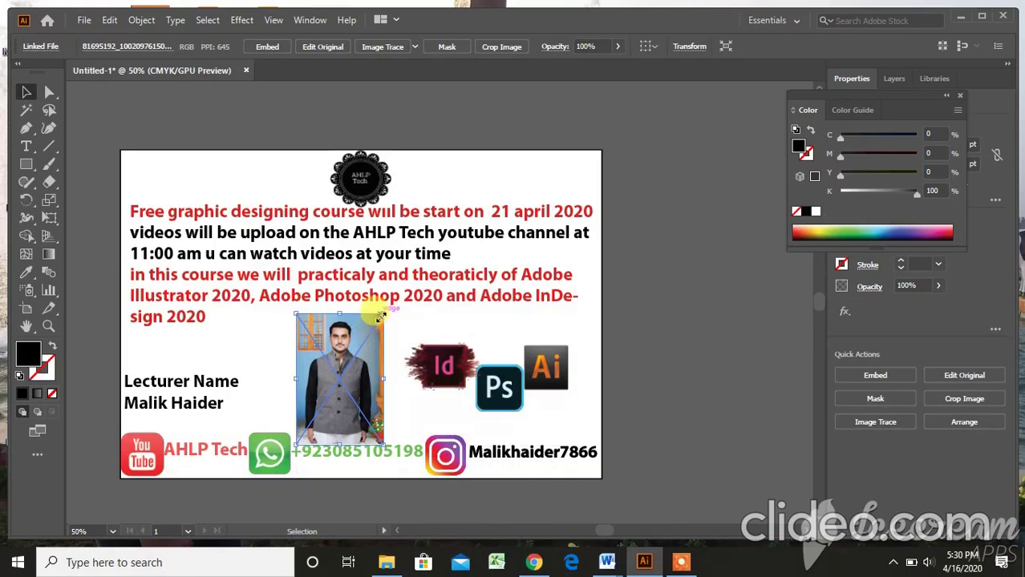
pyautogui.moveTo(383, 315); pyautogui.dragTo(340, 379)
pyautogui.hotkey('ctrl', 'shift', 'a')
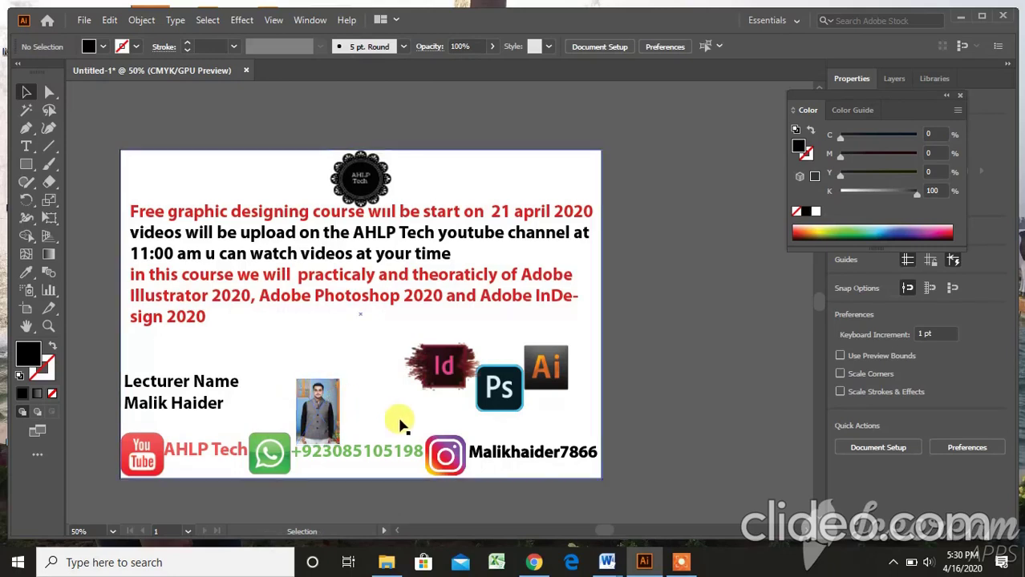
pyautogui.hotkey('ctrl', 'z')
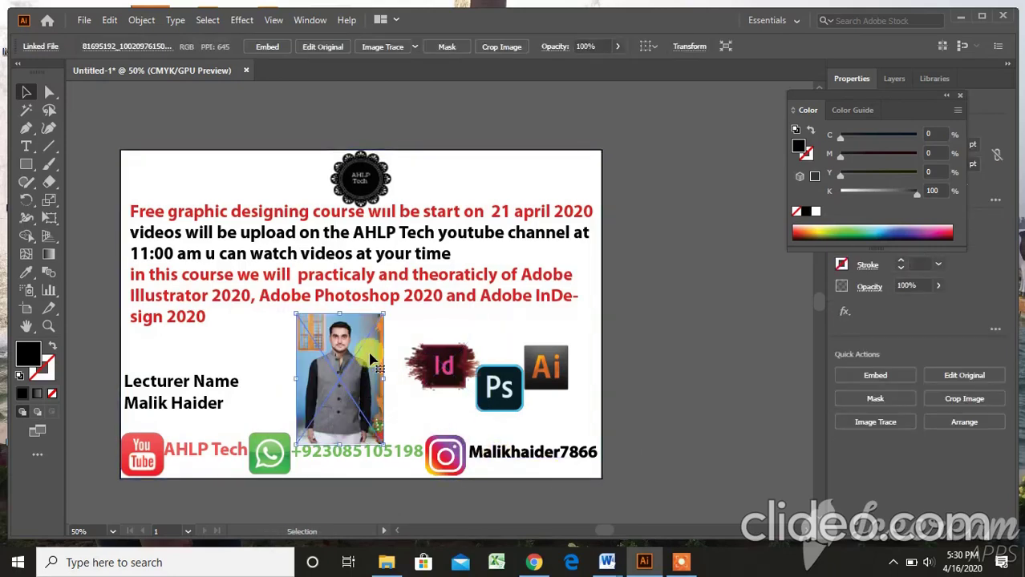
# Scale down the portrait photo, move it beside the lecturer's name and adjust its size there
pyautogui.moveTo(382, 312); pyautogui.dragTo(348, 369)
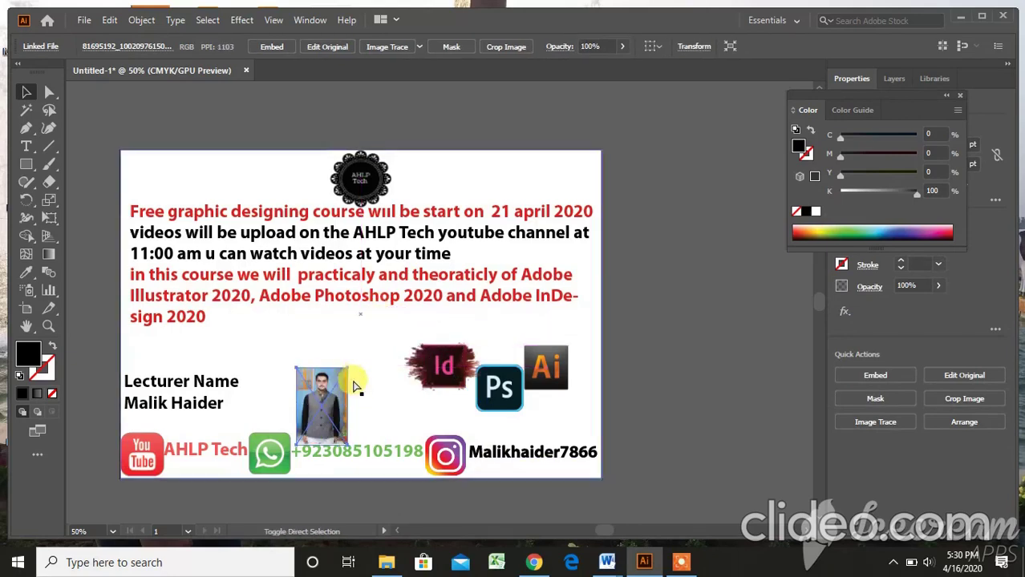
pyautogui.click(290, 385)
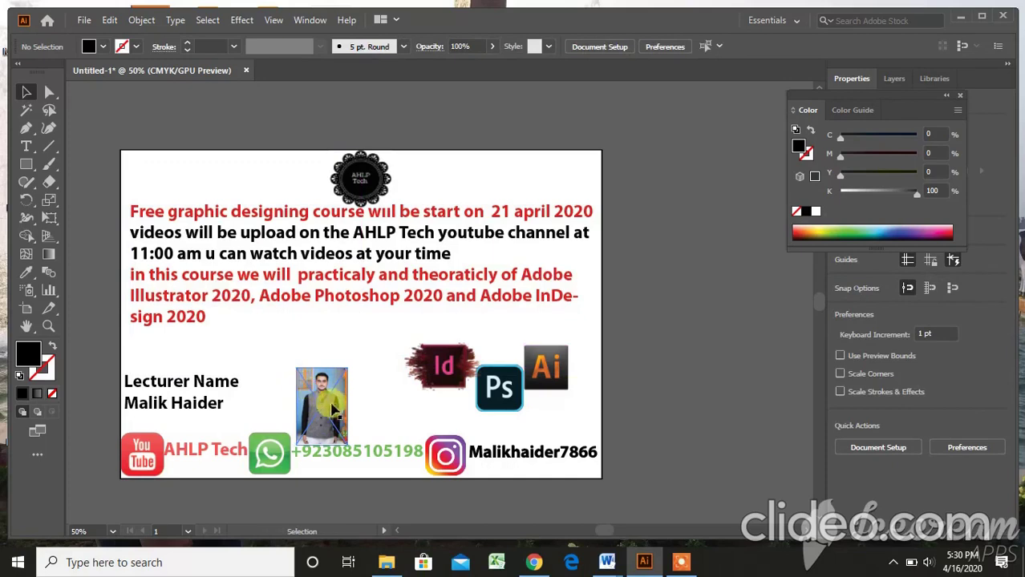
pyautogui.moveTo(325, 410); pyautogui.dragTo(286, 393)
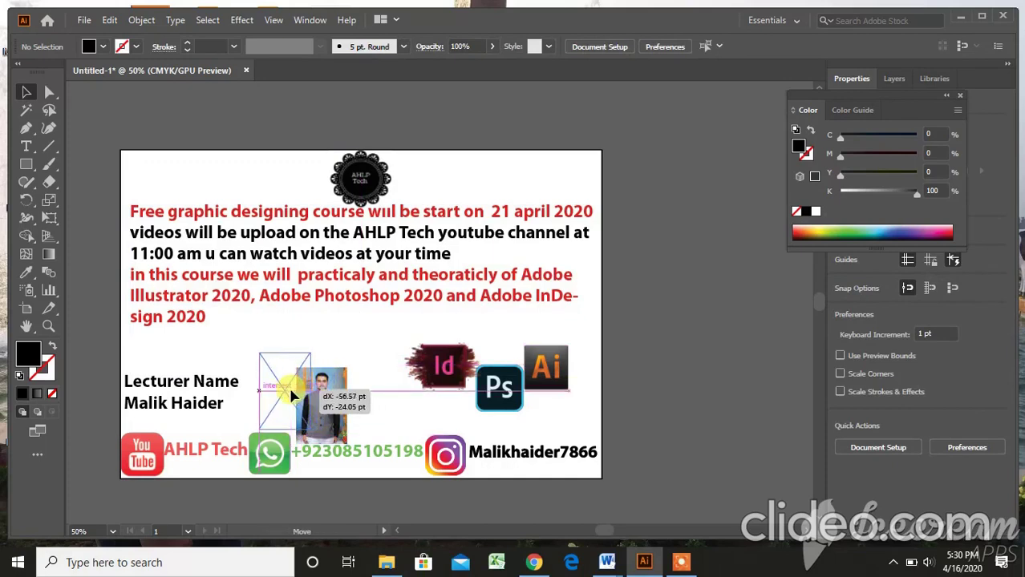
pyautogui.moveTo(309, 354); pyautogui.dragTo(337, 313)
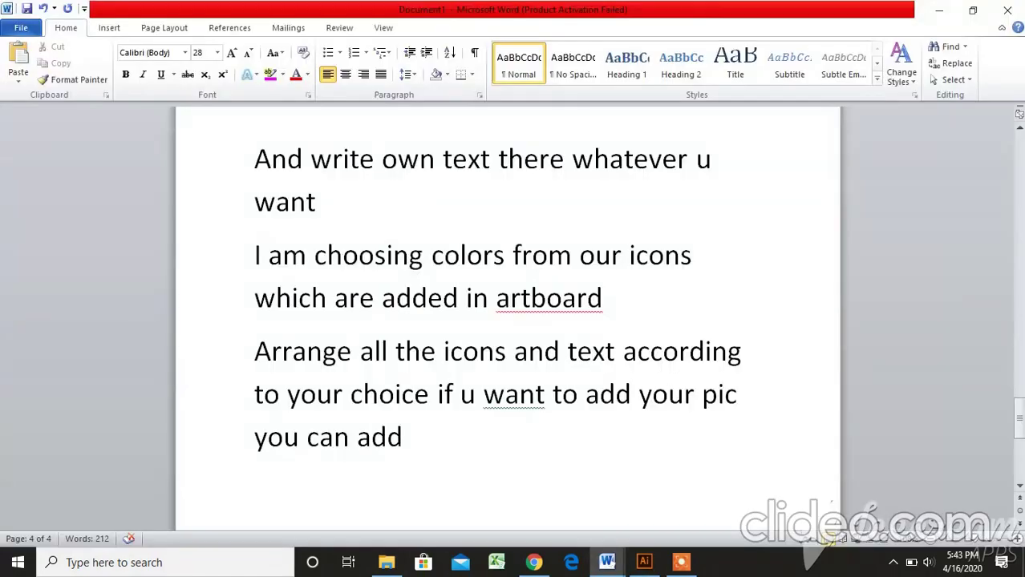
# Add blank lines below the picture instruction in Word, and switch to Illustrator to review the dark-background advertisement
pyautogui.press('Return')
pyautogui.press('Return')
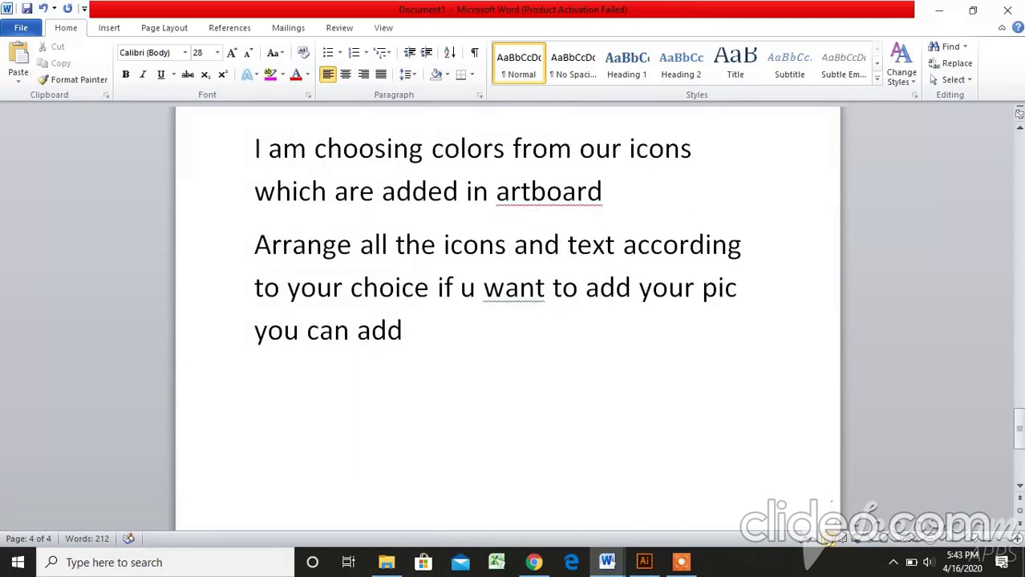
pyautogui.click(533, 564)
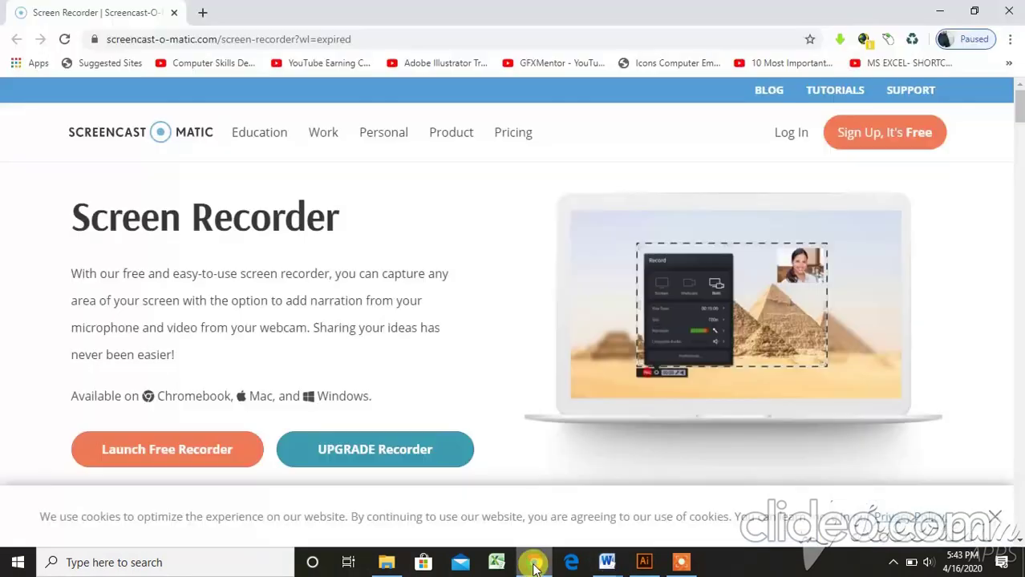
pyautogui.click(635, 563)
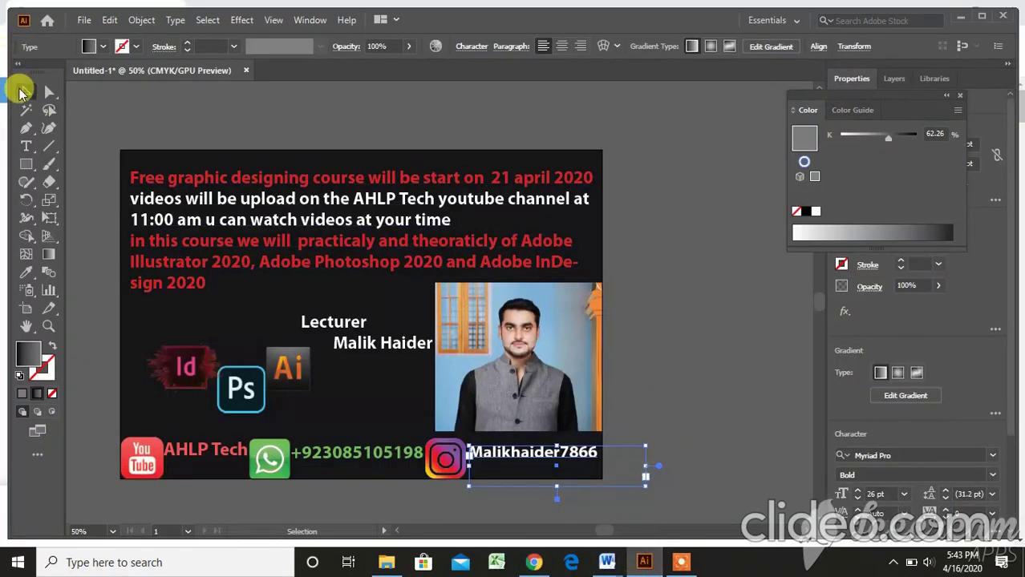
pyautogui.click(644, 307)
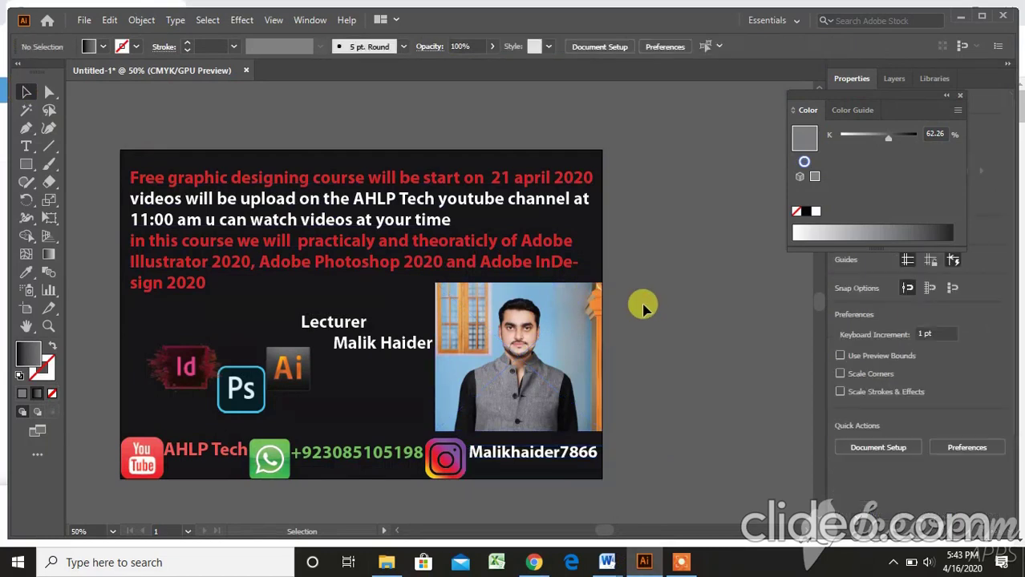
pyautogui.click(568, 346)
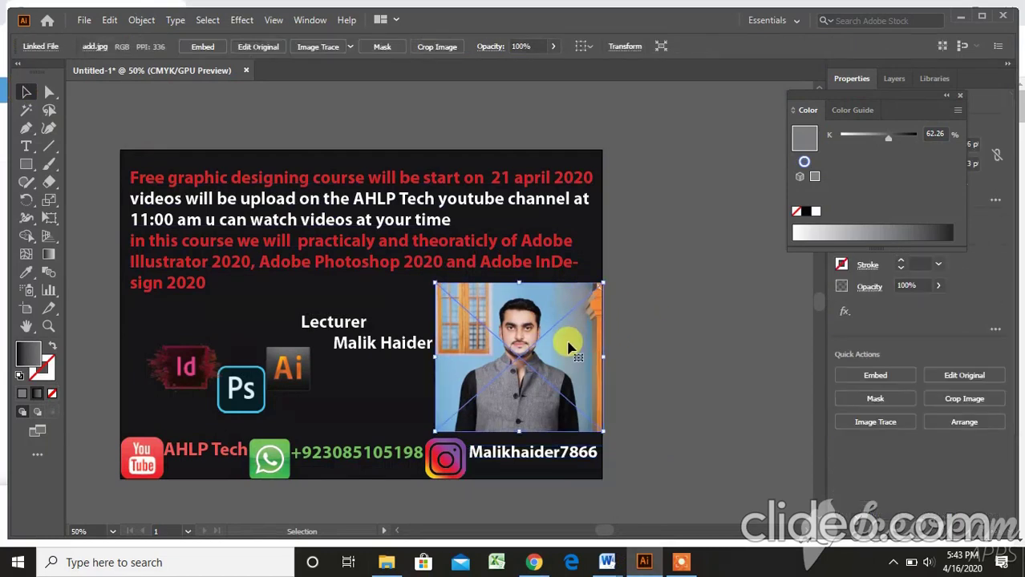
pyautogui.click(633, 341)
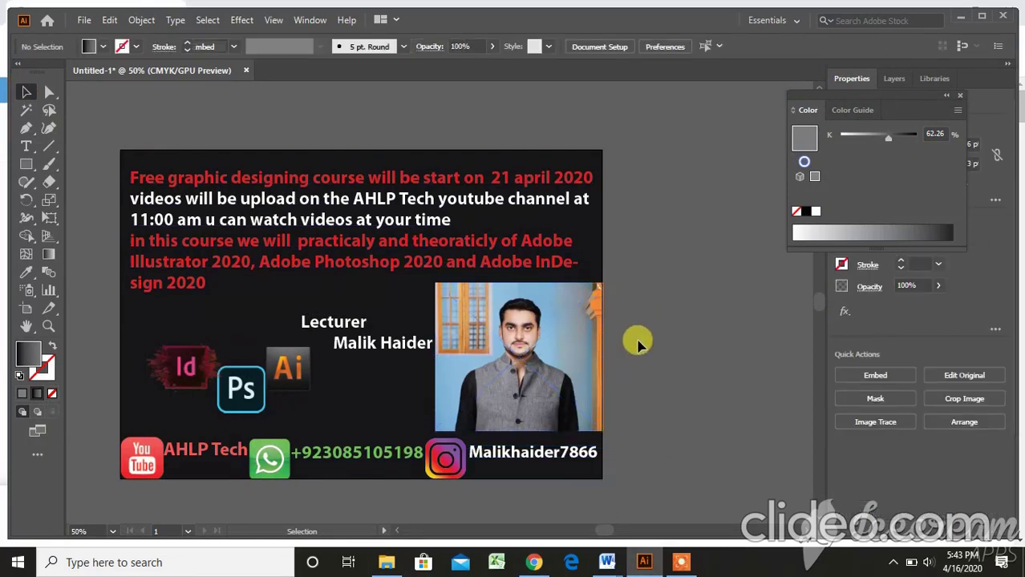
# Return to Word's Document1 and write the line "Our image is ready now for publish" below the arranging instruction
pyautogui.moveTo(654, 566)
pyautogui.moveTo(607, 563)
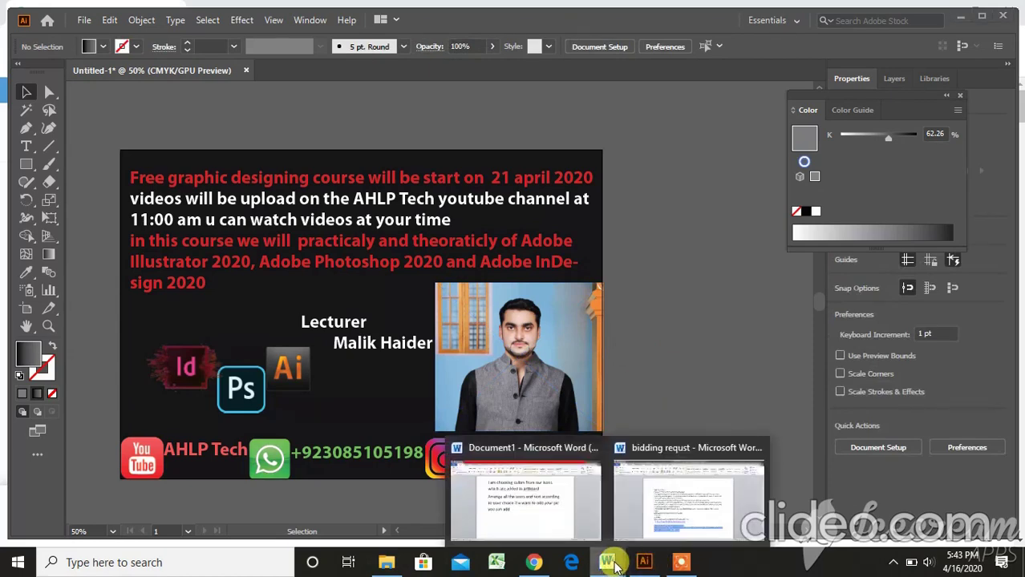
pyautogui.click(585, 537)
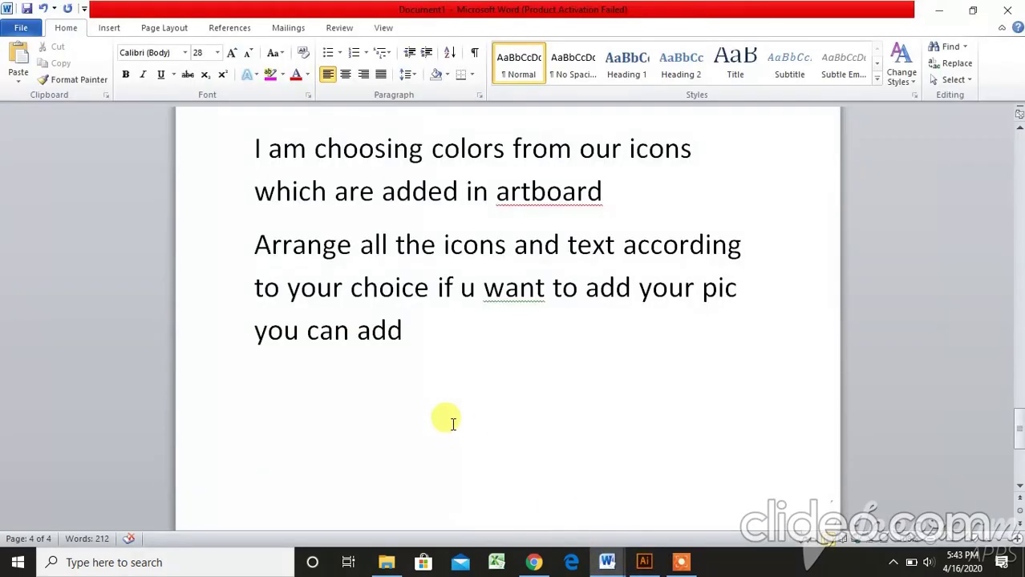
pyautogui.write('Our image')
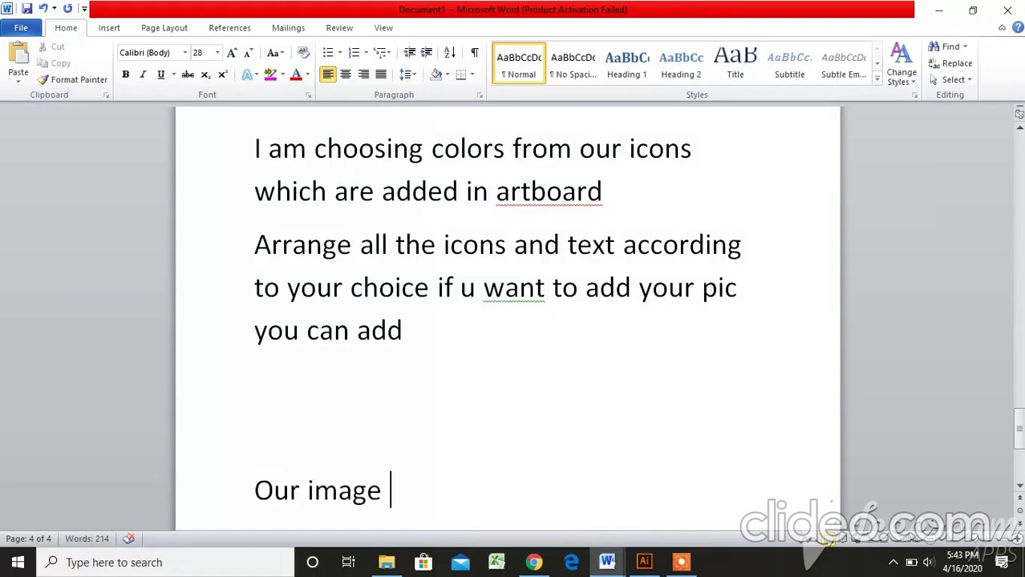
pyautogui.write(' is read')
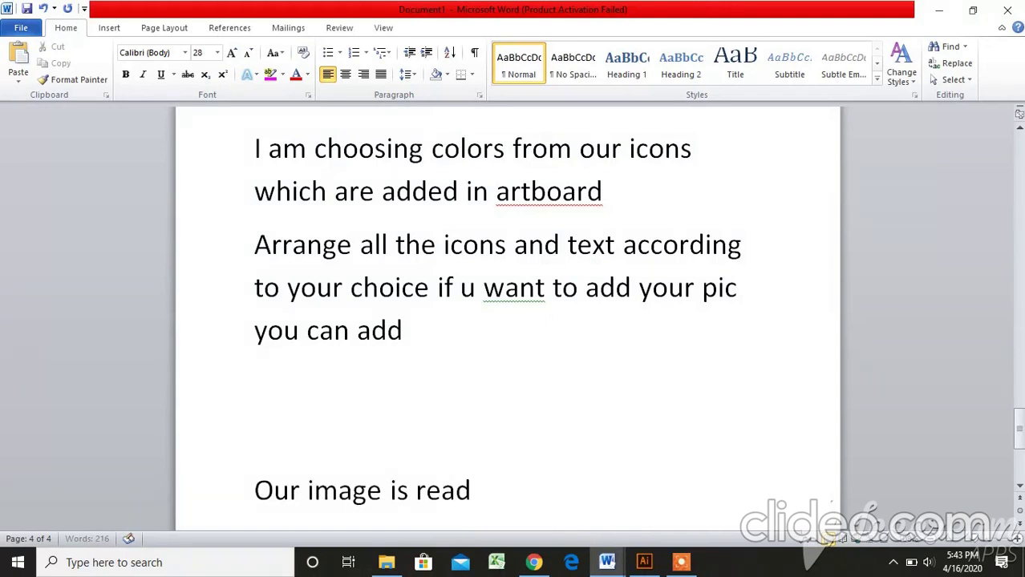
pyautogui.write('y now')
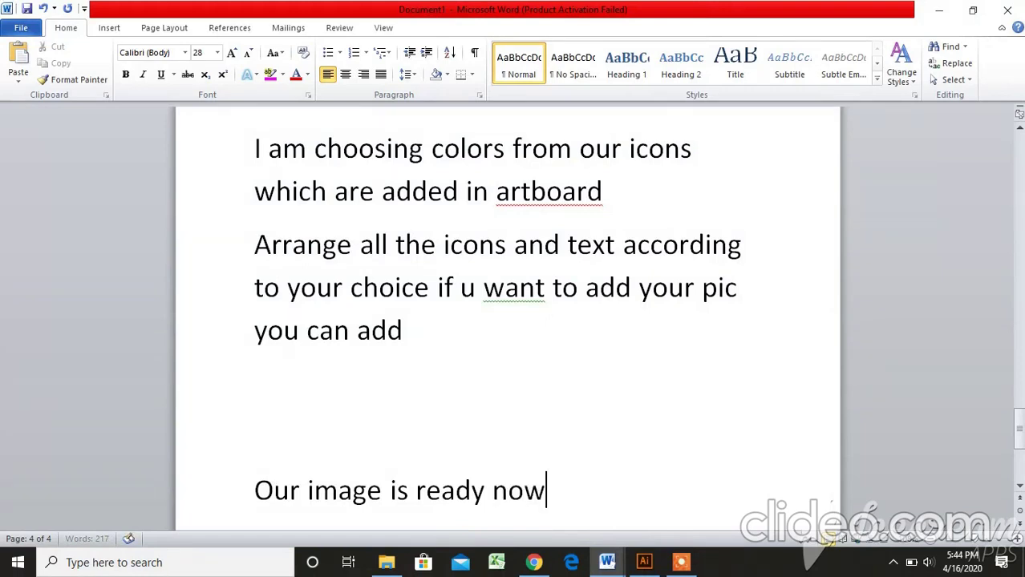
pyautogui.press('Return')
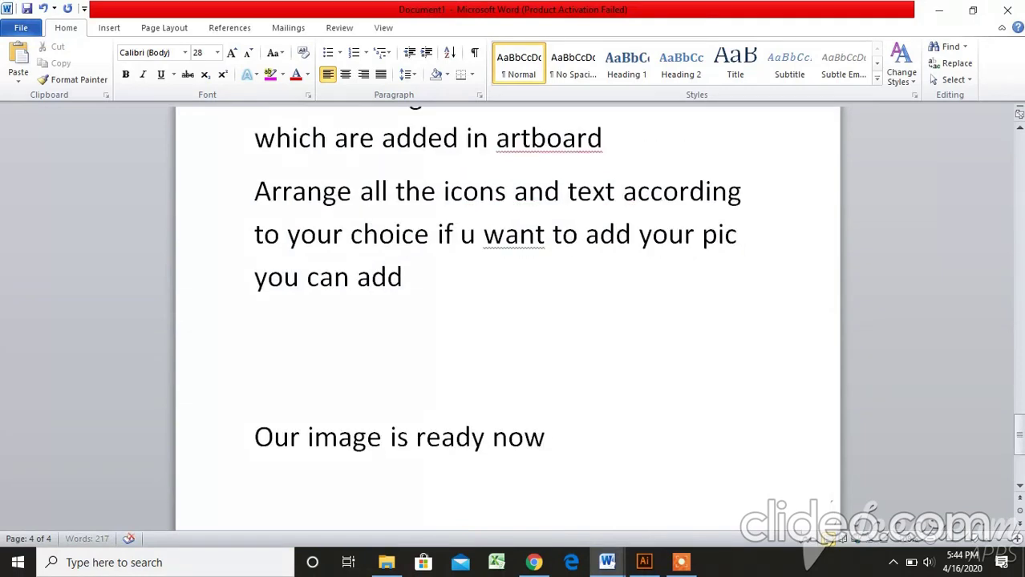
pyautogui.write('for p')
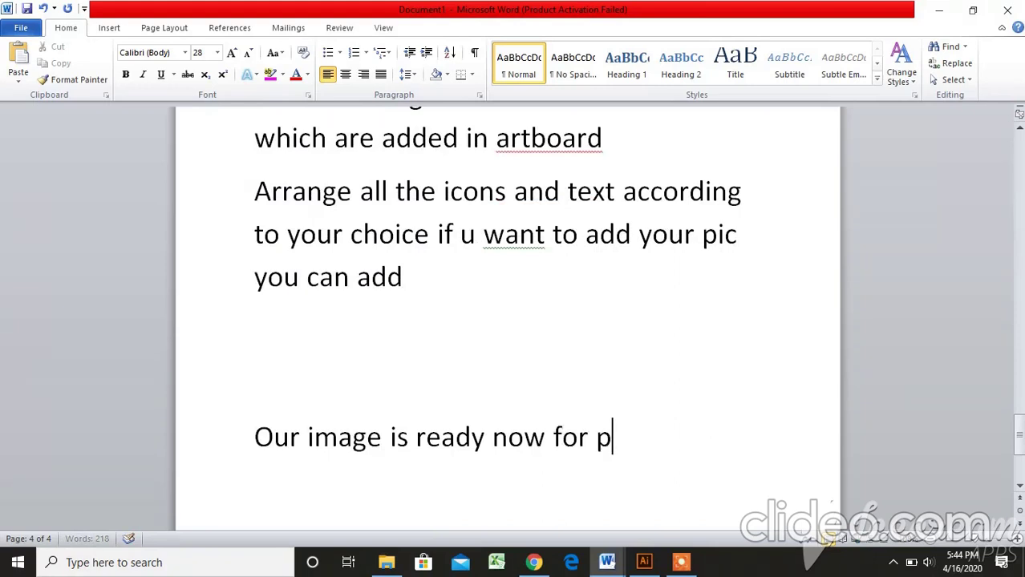
pyautogui.write('ublish')
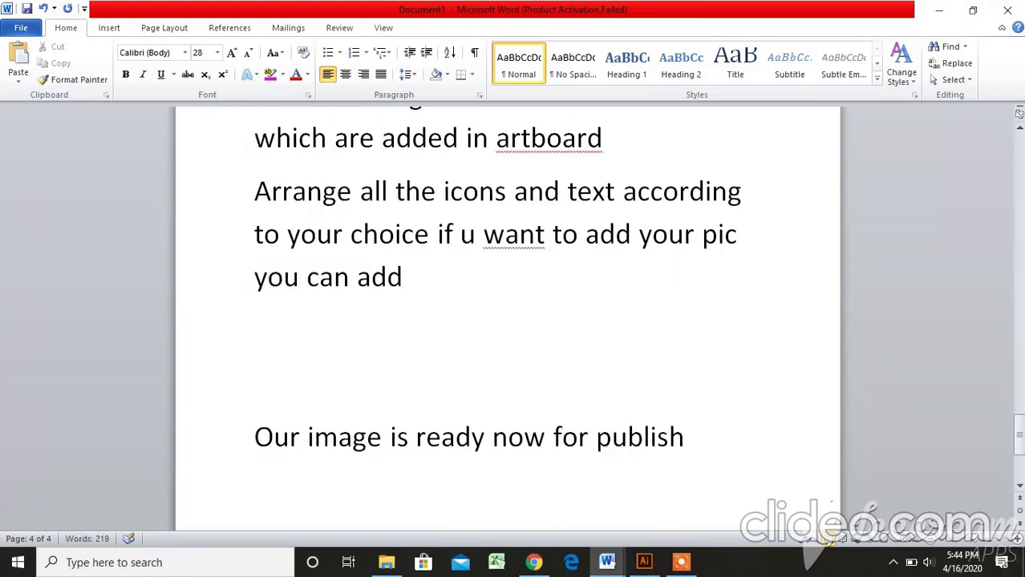
# Write "Now I will save my pic" on a new line, and reword the line above to start with "My image"
pyautogui.write('now i')
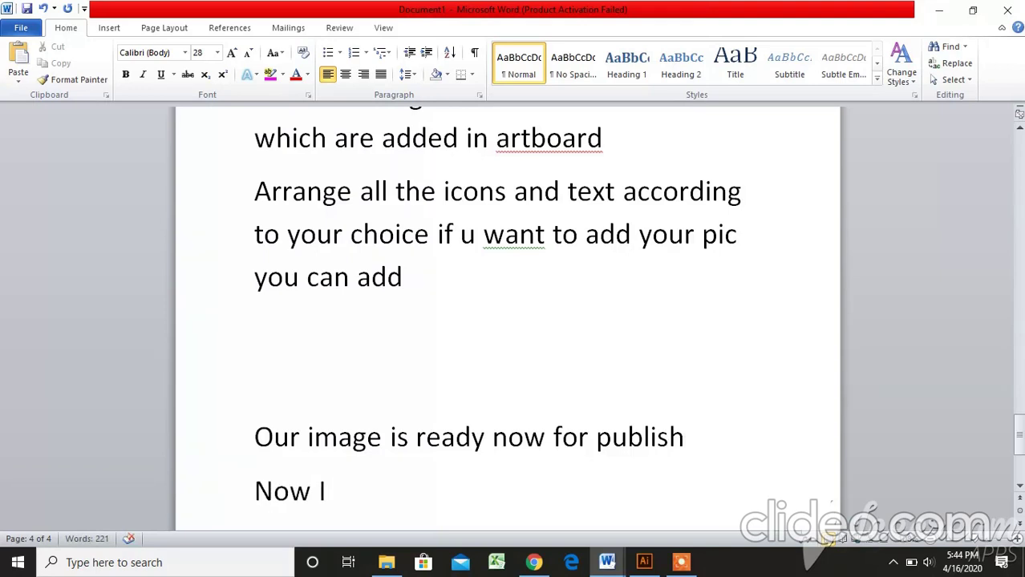
pyautogui.write(' wi')
pyautogui.write('ll make')
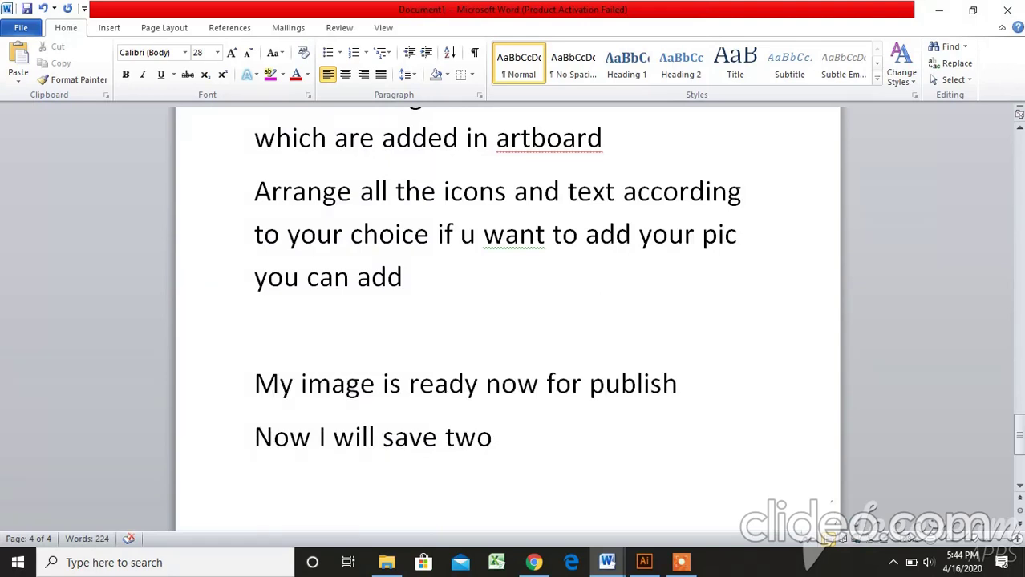
pyautogui.write('files ')
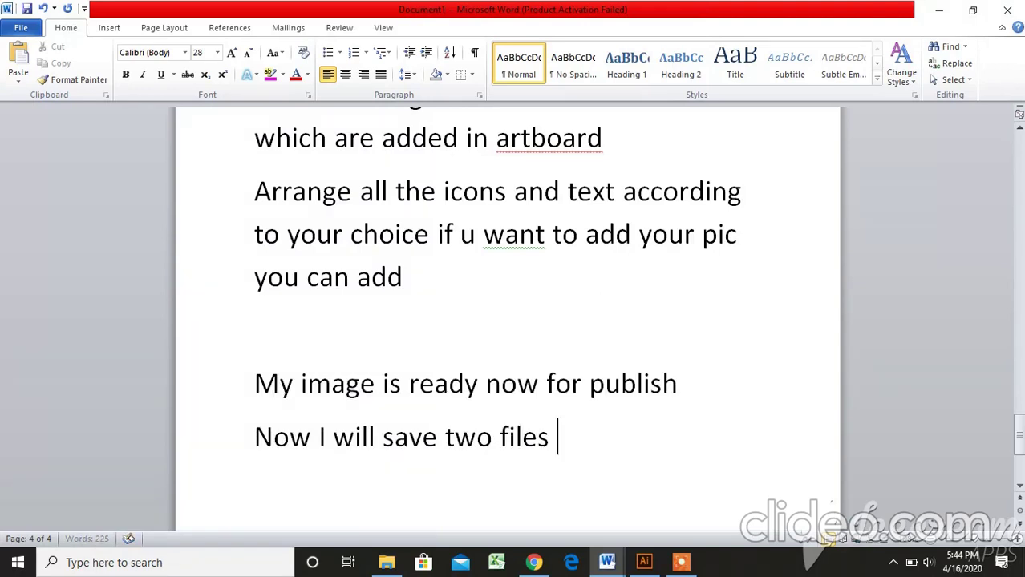
pyautogui.write('one fo')
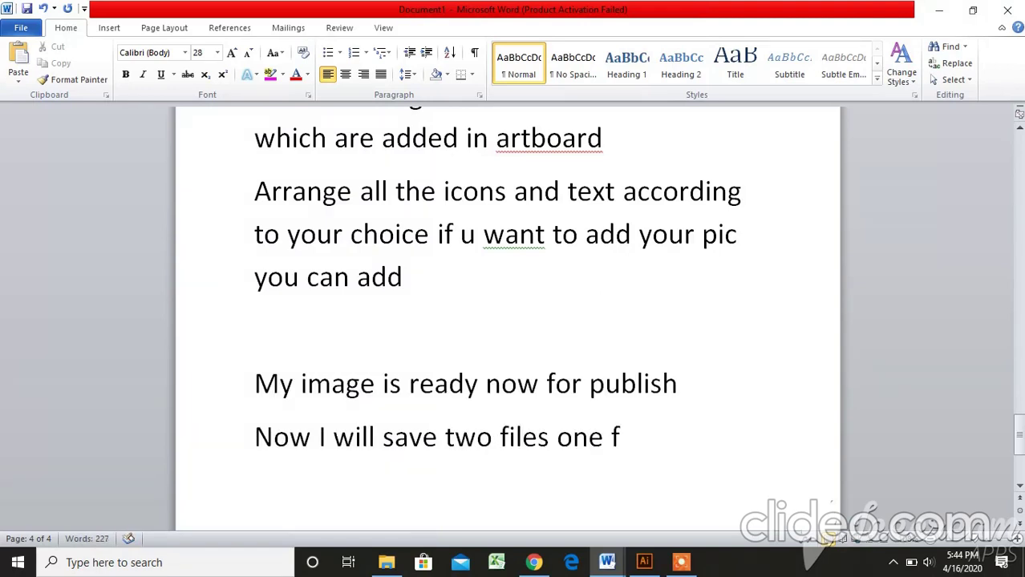
pyautogui.write('r futc')
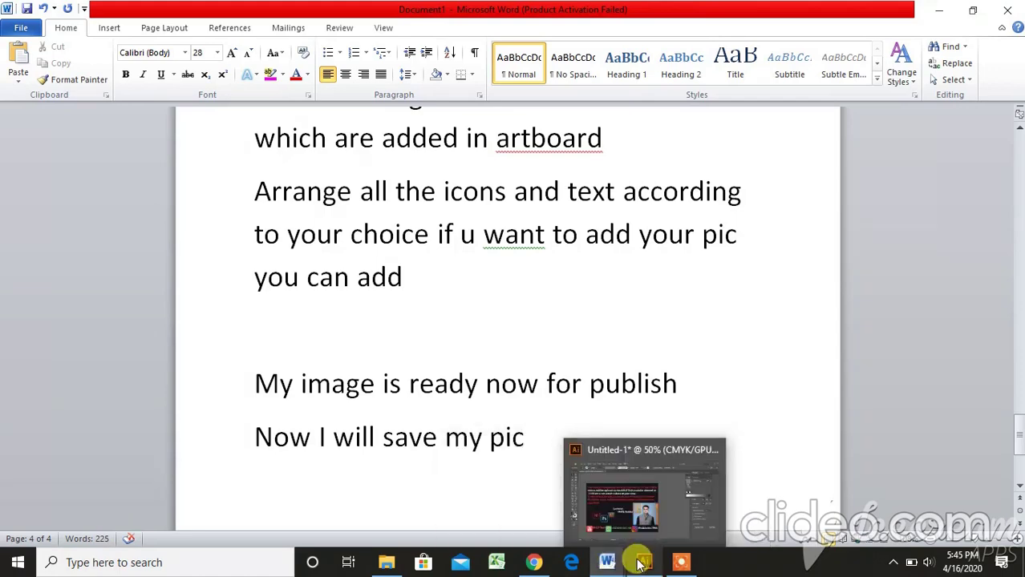
# Switch to Illustrator and save the artwork on the Desktop as an Adobe Illustrator file named "advertising image", keeping the default Illustrator 2020 options
pyautogui.click(644, 562)
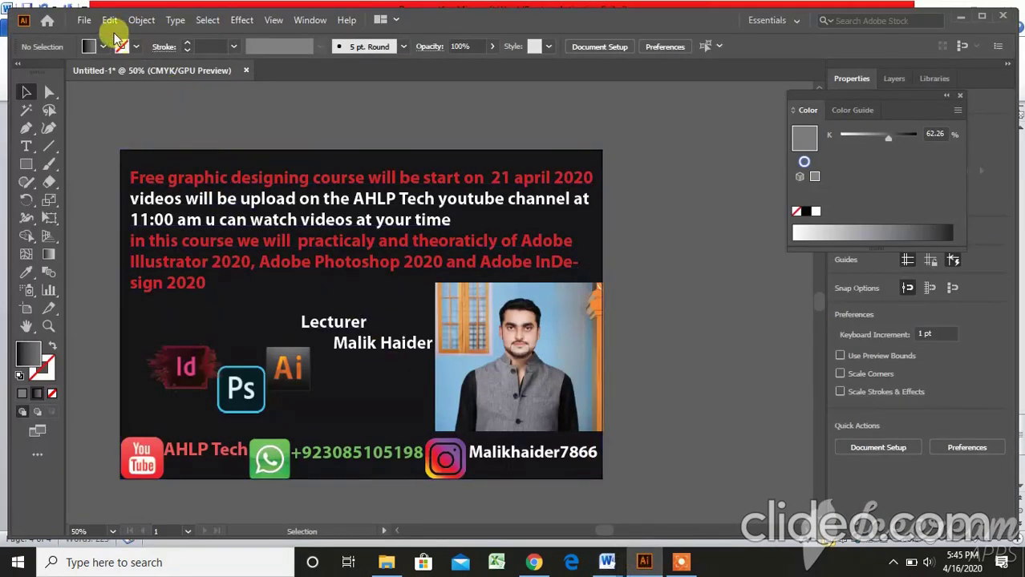
pyautogui.click(83, 20)
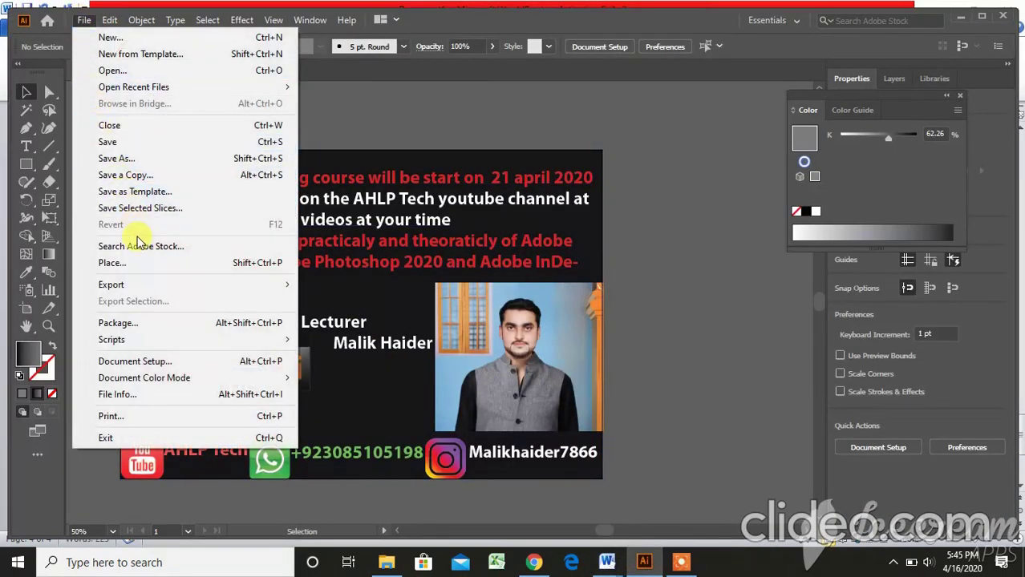
pyautogui.click(209, 158)
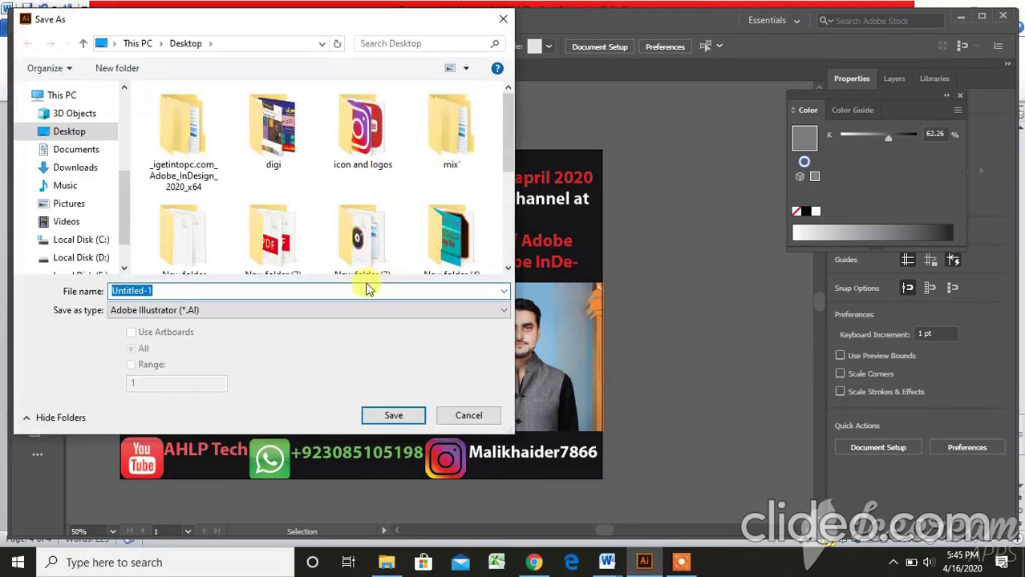
pyautogui.press('BackSpace')
pyautogui.write('a')
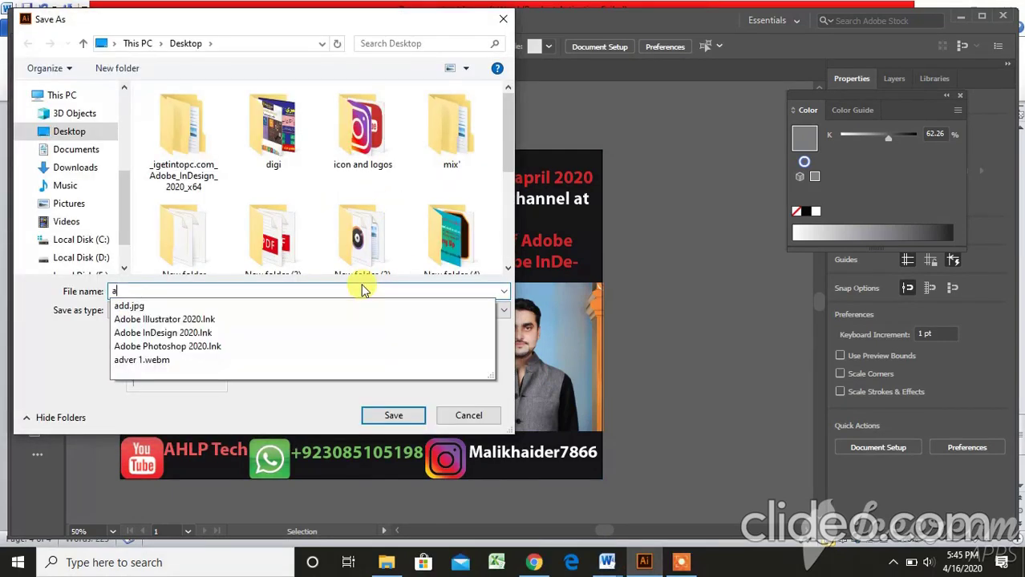
pyautogui.write('dver')
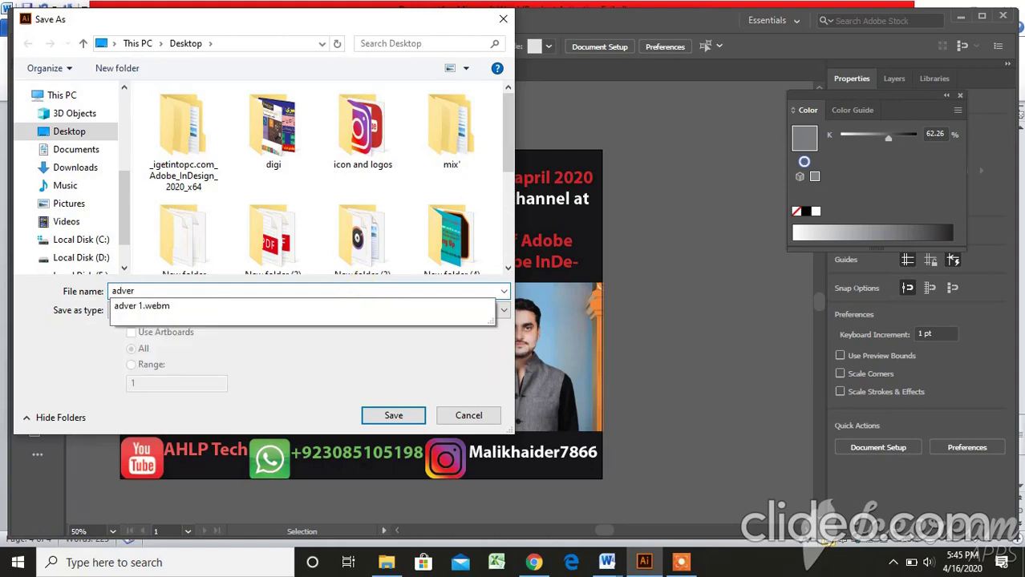
pyautogui.write('tising image')
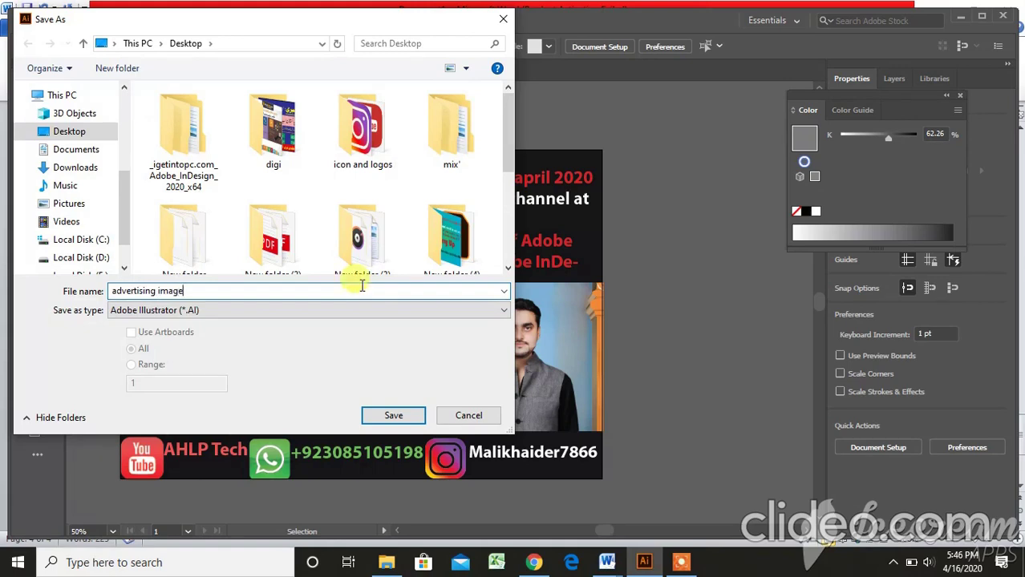
pyautogui.click(393, 416)
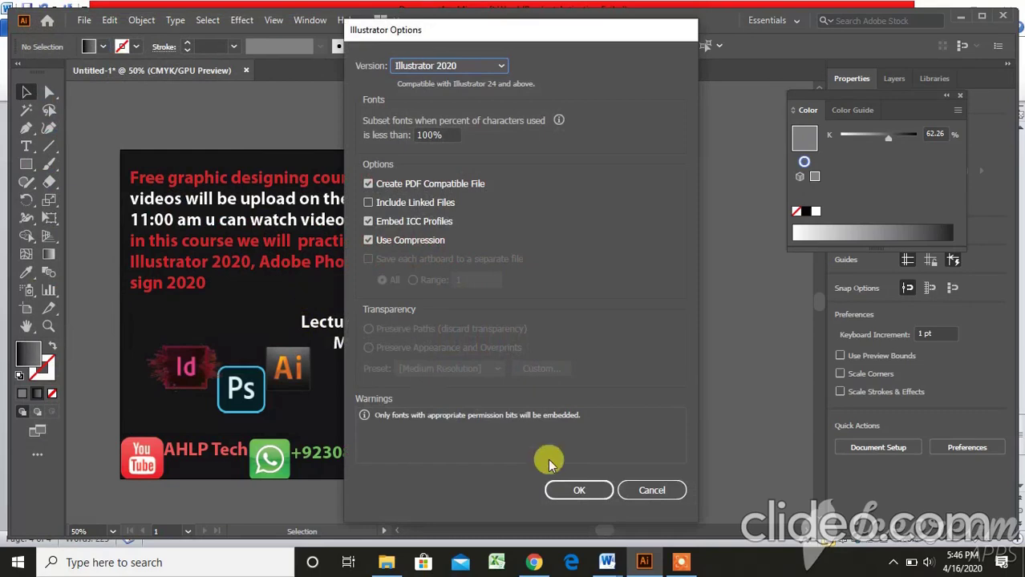
pyautogui.moveTo(686, 561)
pyautogui.moveTo(644, 562)
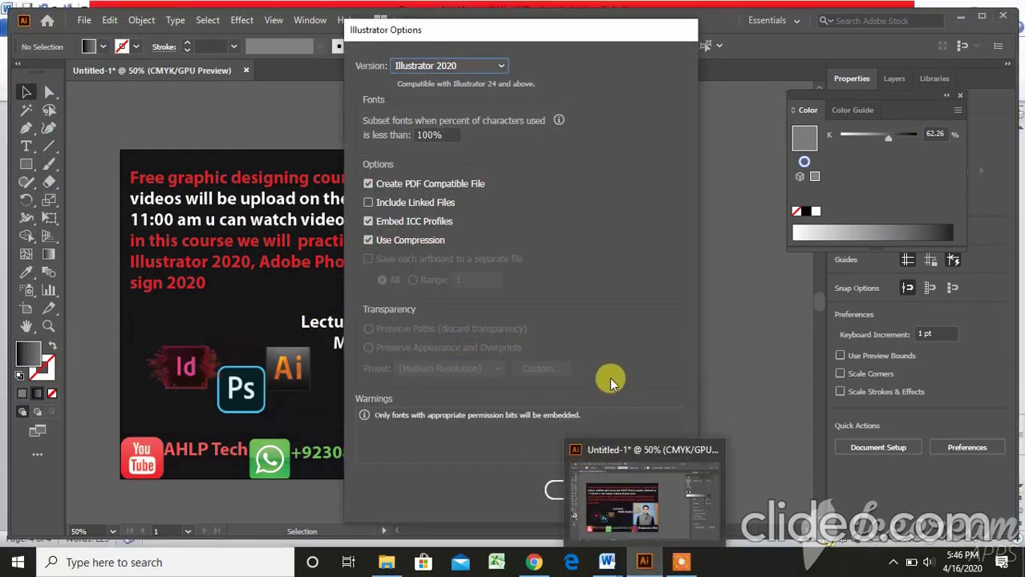
pyautogui.click(594, 488)
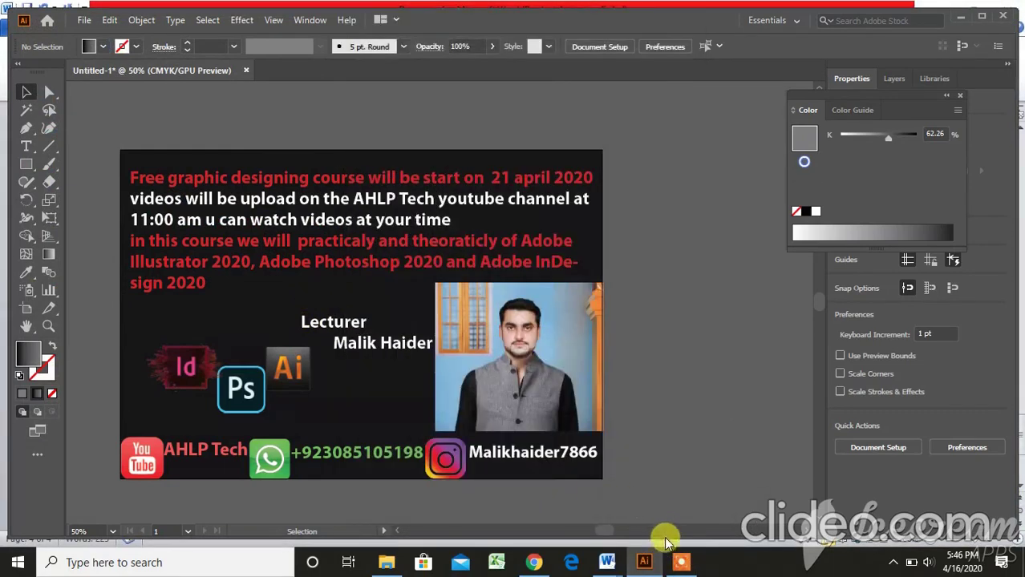
pyautogui.moveTo(652, 561)
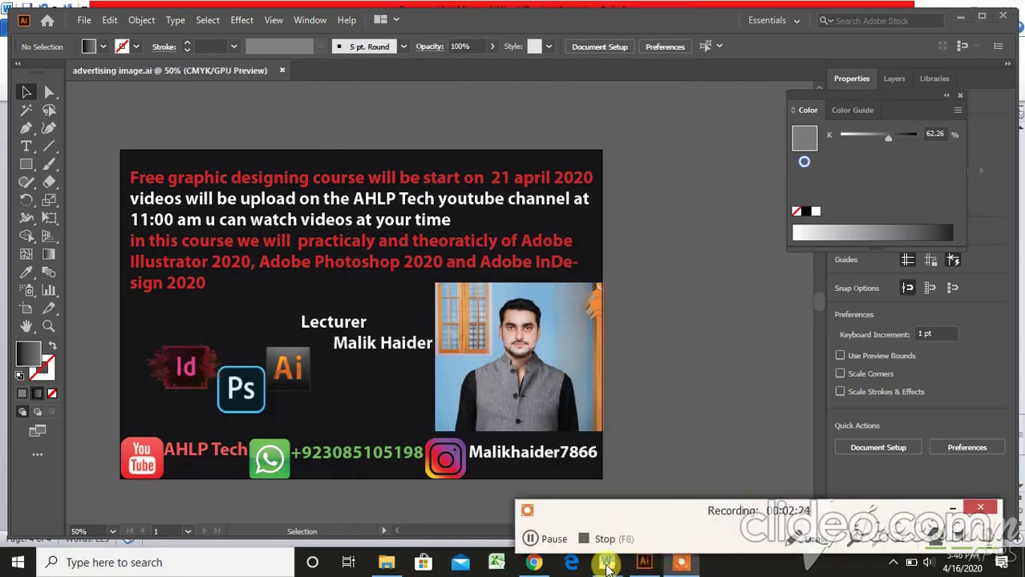
# Switch to Word's Document1 and write "Now I will export my image with transparent image" below the saving line
pyautogui.click(607, 563)
pyautogui.write('no')
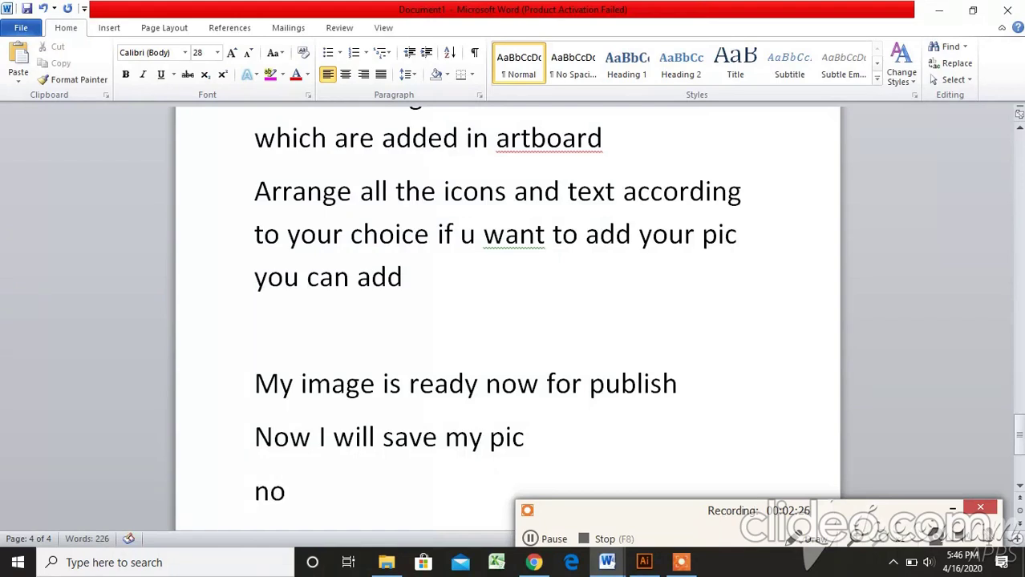
pyautogui.write('w I will')
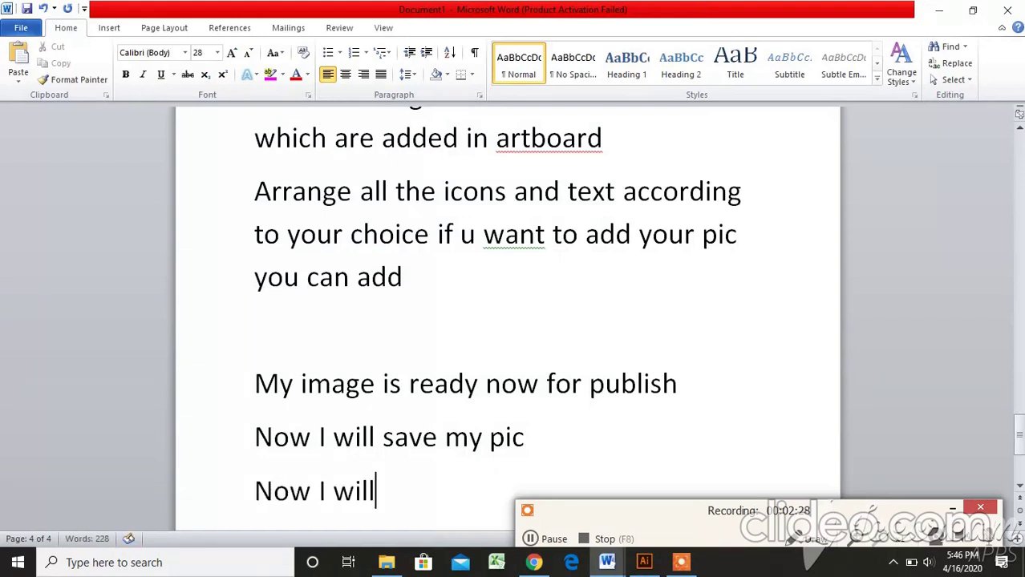
pyautogui.write(' export')
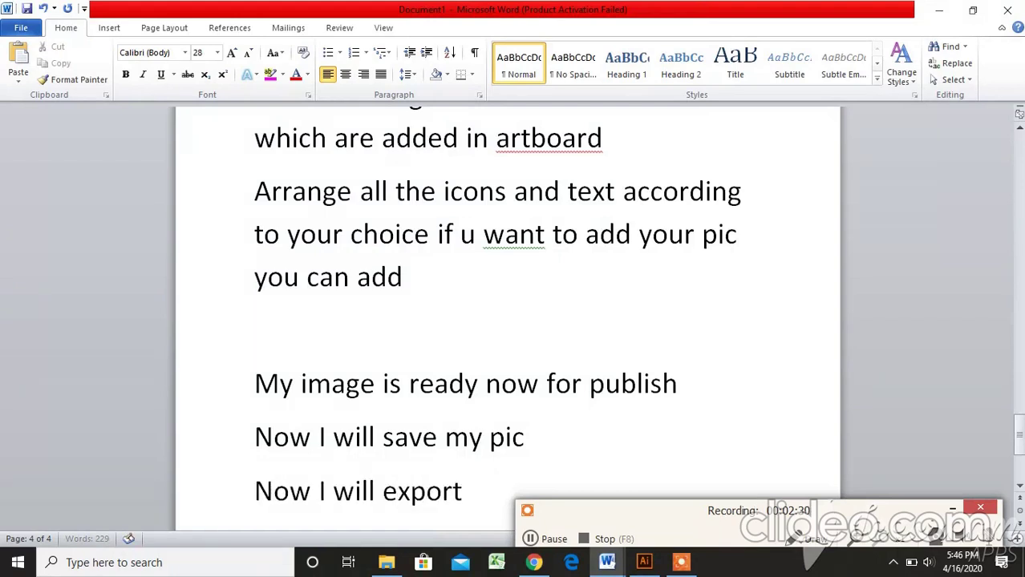
pyautogui.write(' my ima')
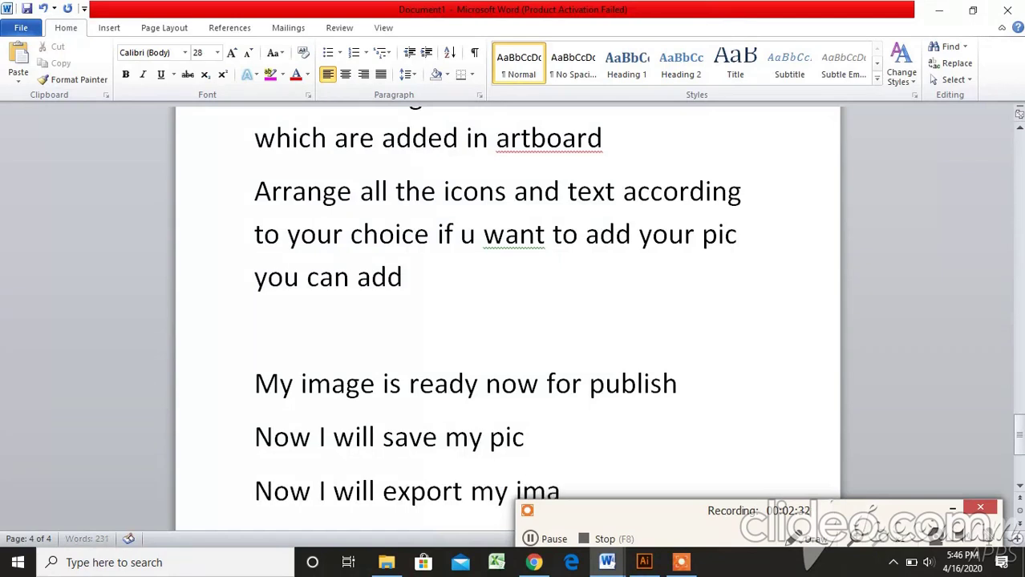
pyautogui.write('ge with')
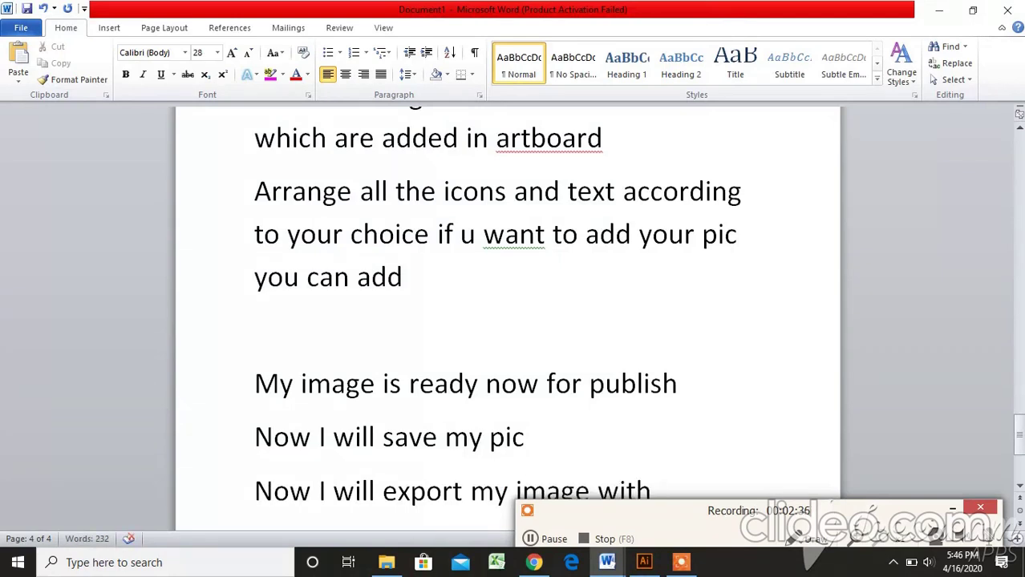
pyautogui.write(' transparr')
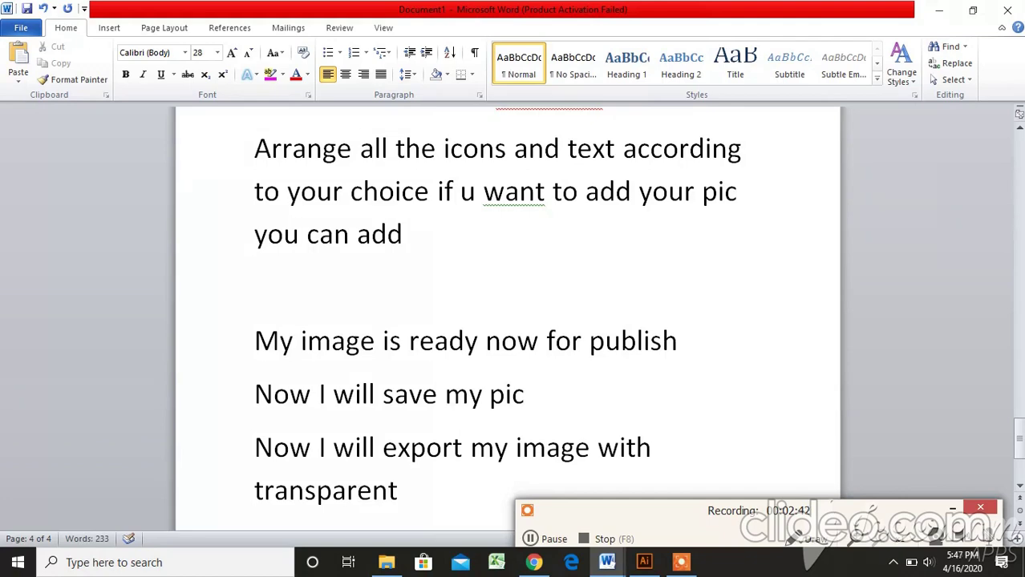
pyautogui.write(' image')
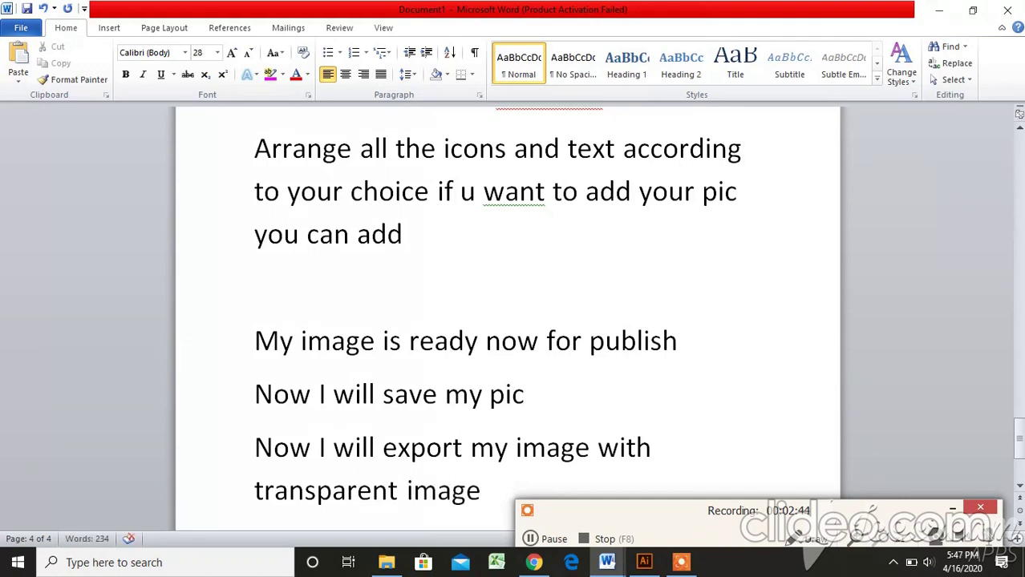
# Switch to Illustrator and export the artwork to the Desktop as PNG "advertising image2" at High (300 ppi) with a transparent background
pyautogui.click(642, 562)
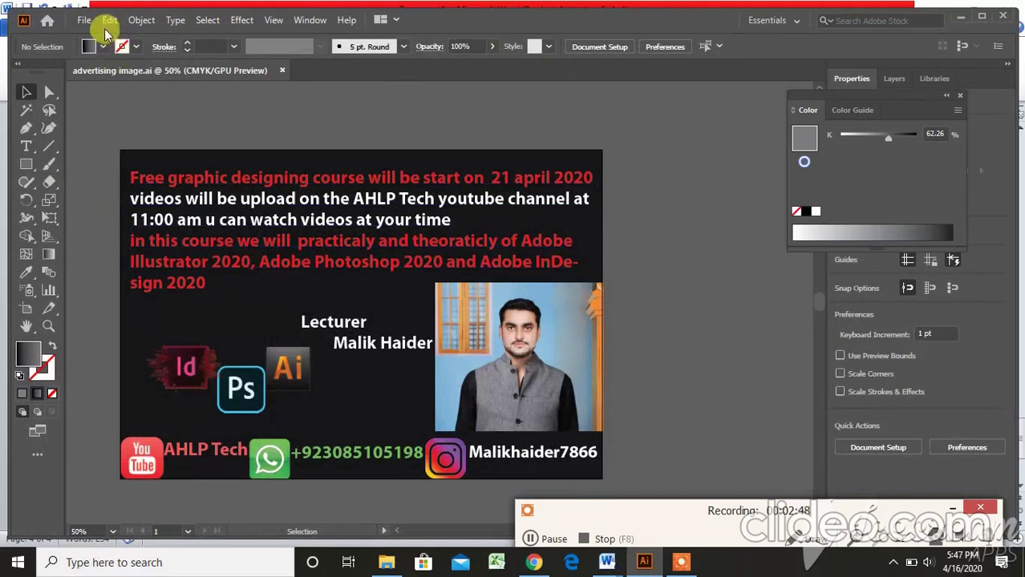
pyautogui.click(88, 23)
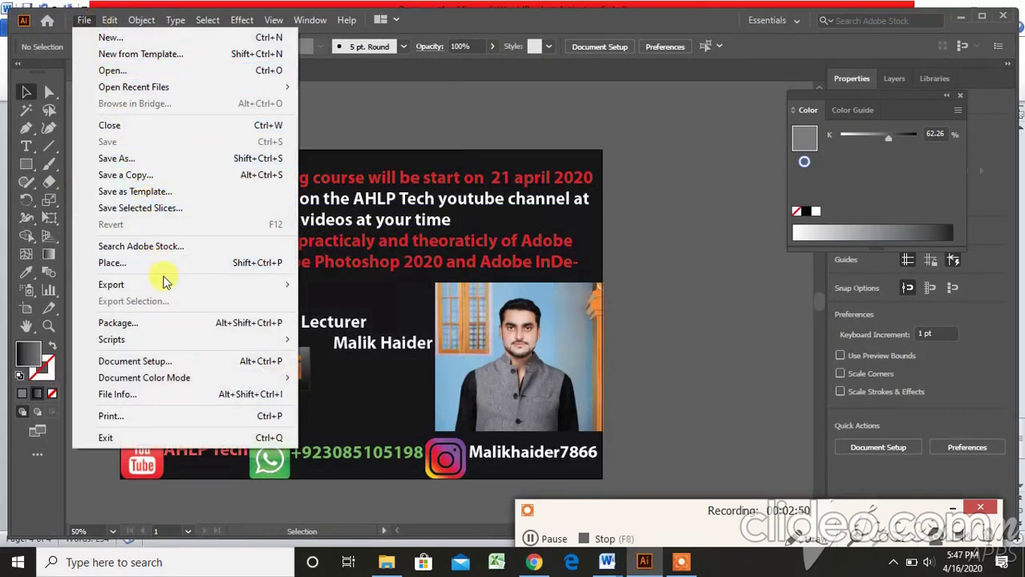
pyautogui.moveTo(167, 284)
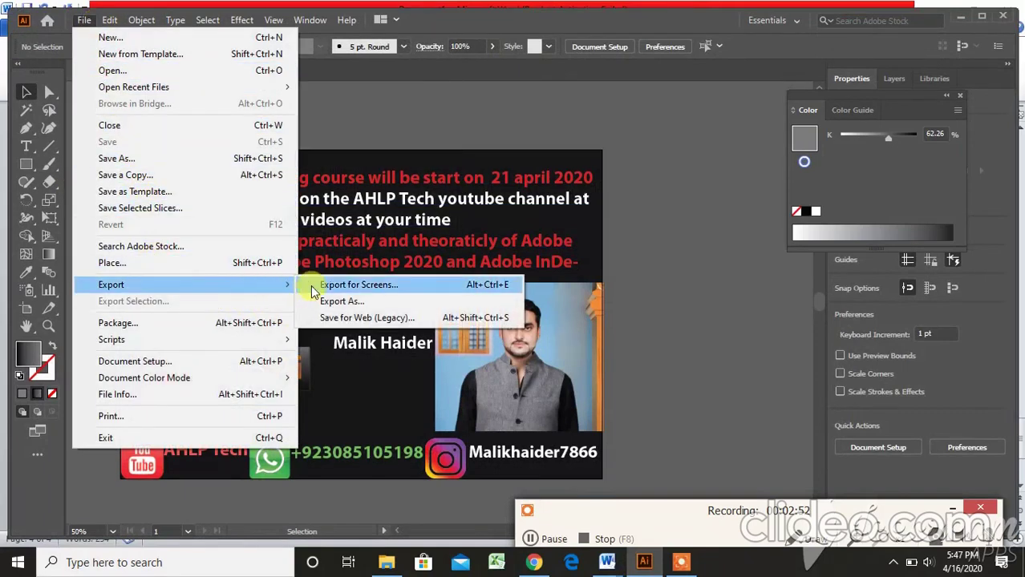
pyautogui.click(330, 301)
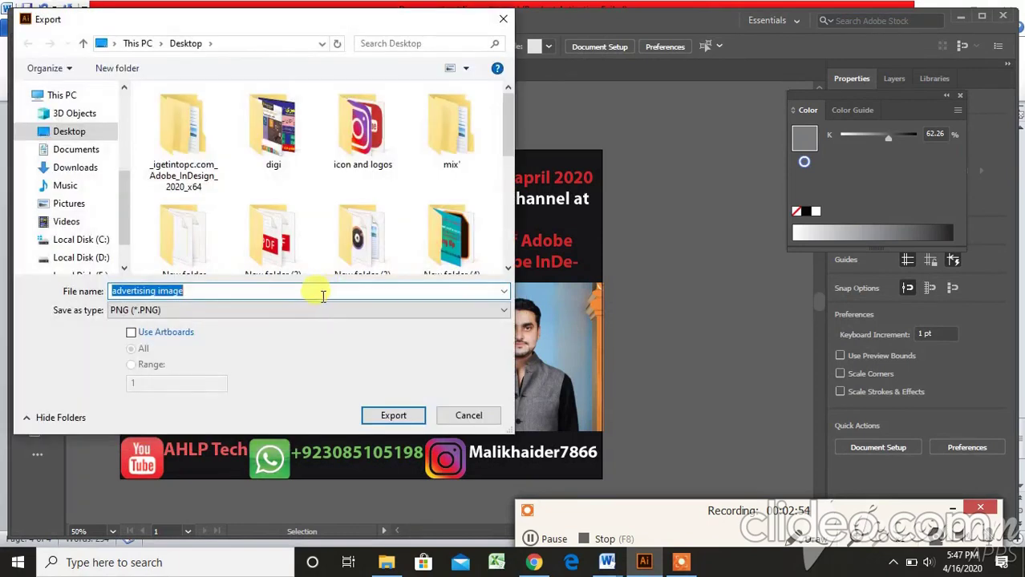
pyautogui.click(275, 291)
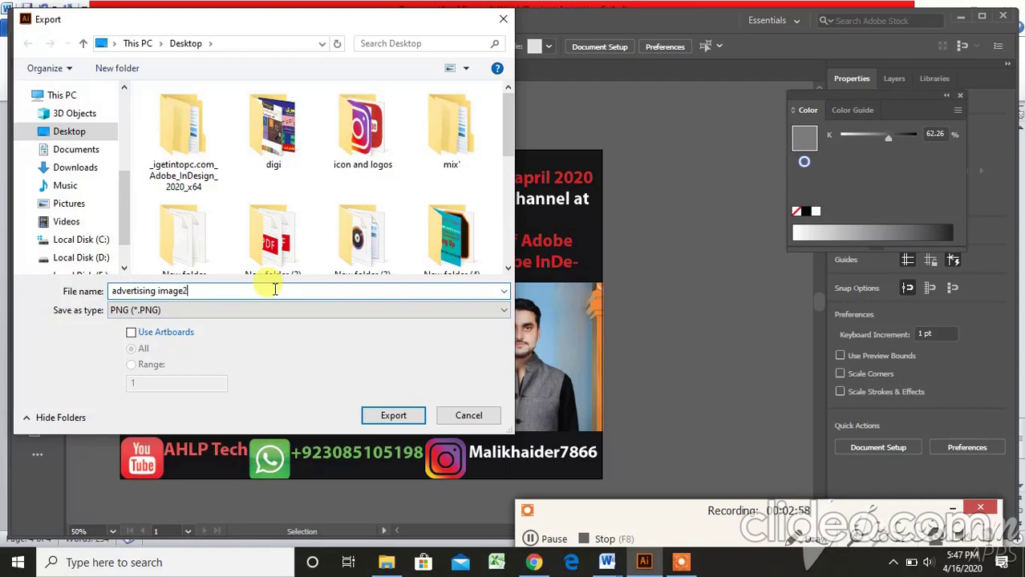
pyautogui.click(401, 418)
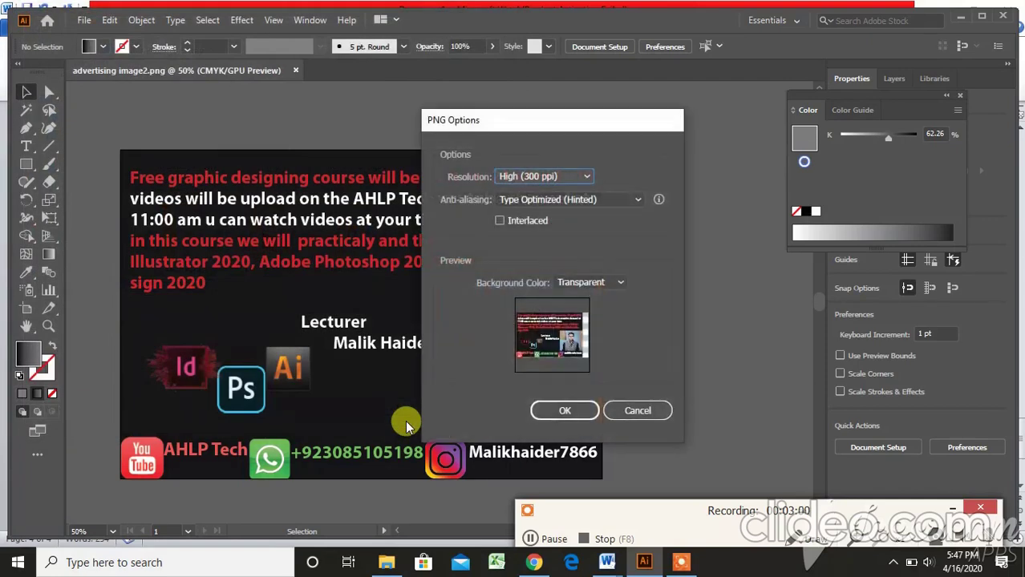
pyautogui.click(564, 410)
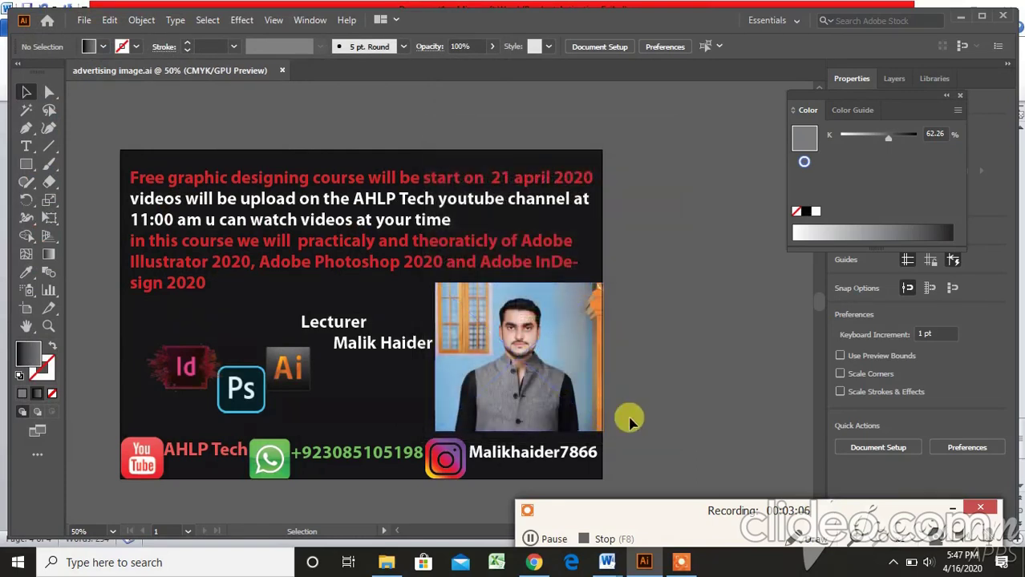
# Return to Word's Document1 and write "If u like my work like comment and share my video" on a new line below the export line
pyautogui.moveTo(607, 562)
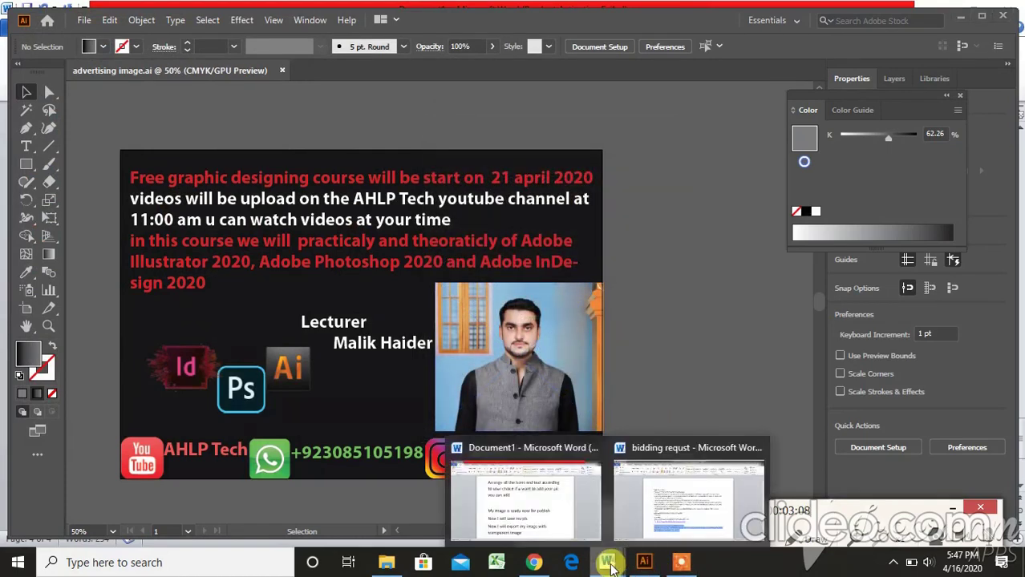
pyautogui.click(560, 492)
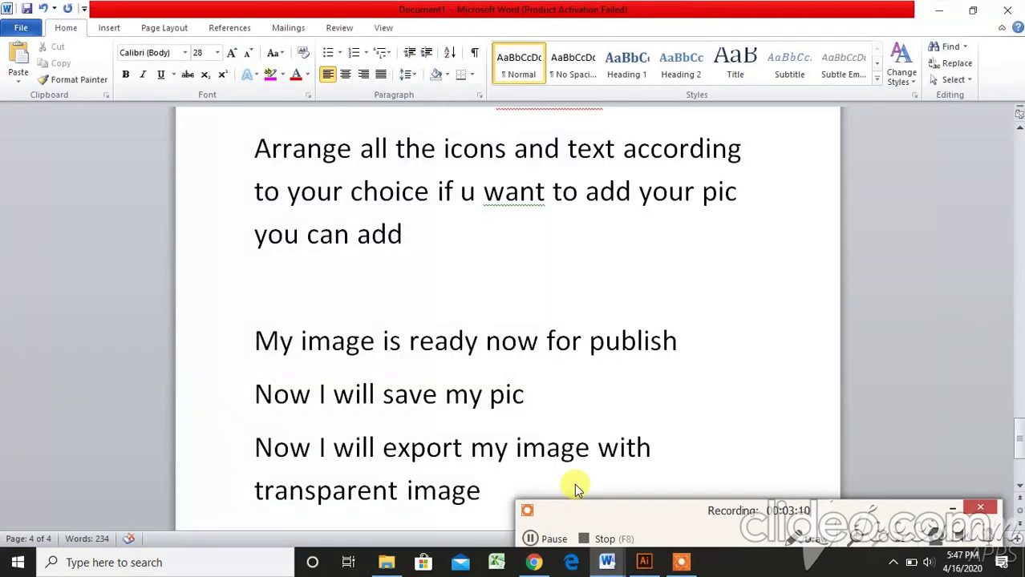
pyautogui.press('Return')
pyautogui.write('If u like my work')
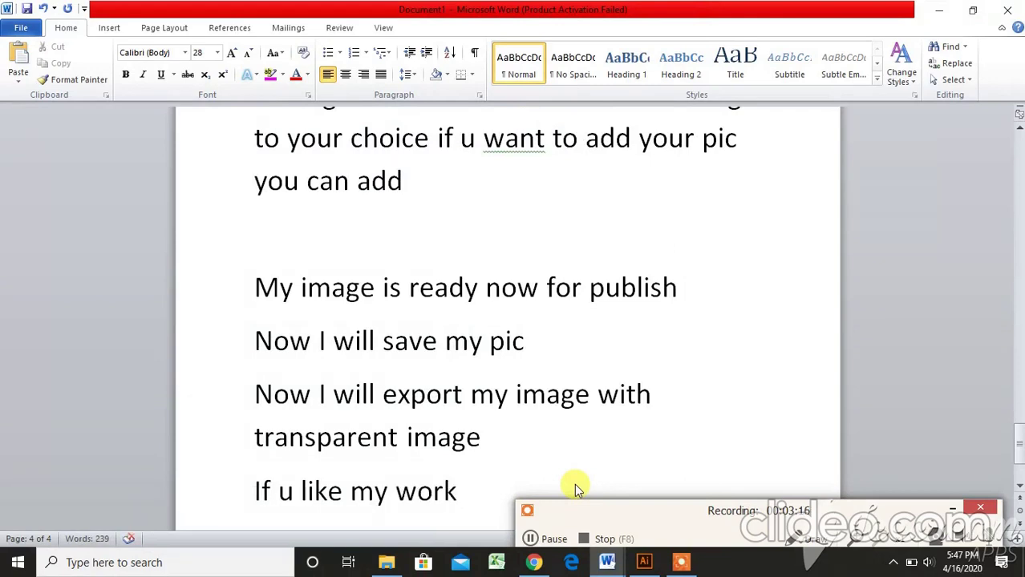
pyautogui.write(' like com')
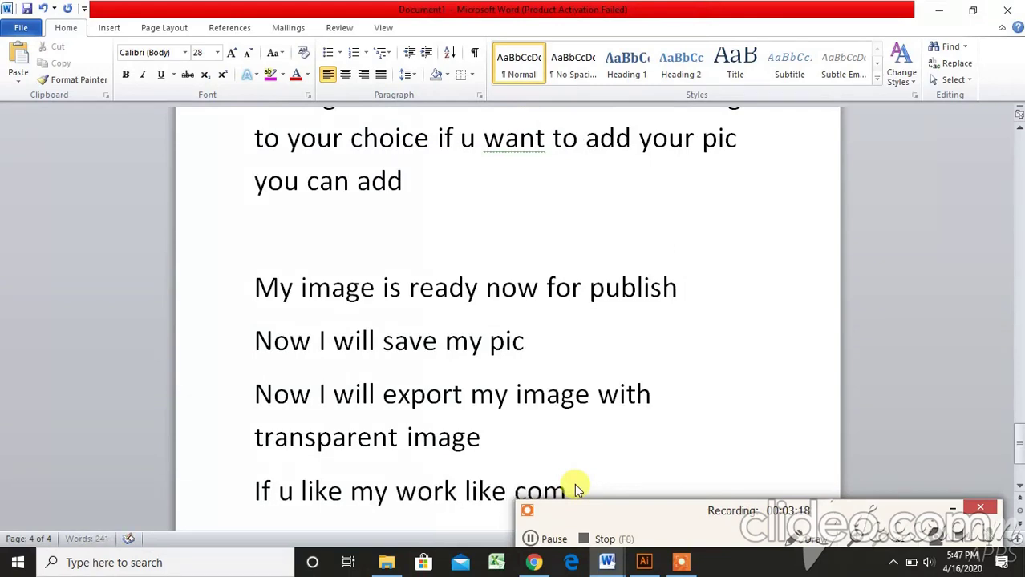
pyautogui.write('ment a')
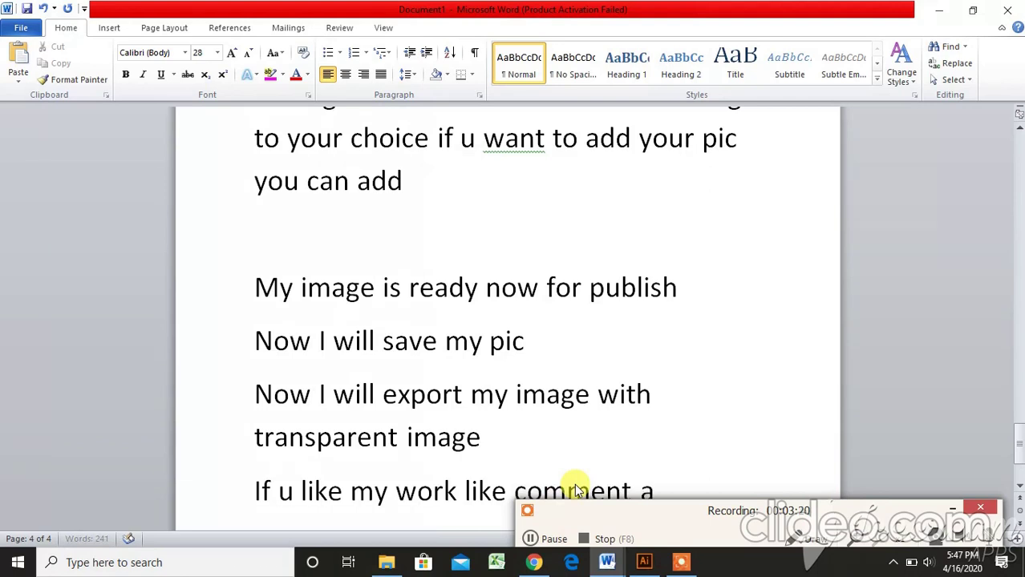
pyautogui.write('nd sh')
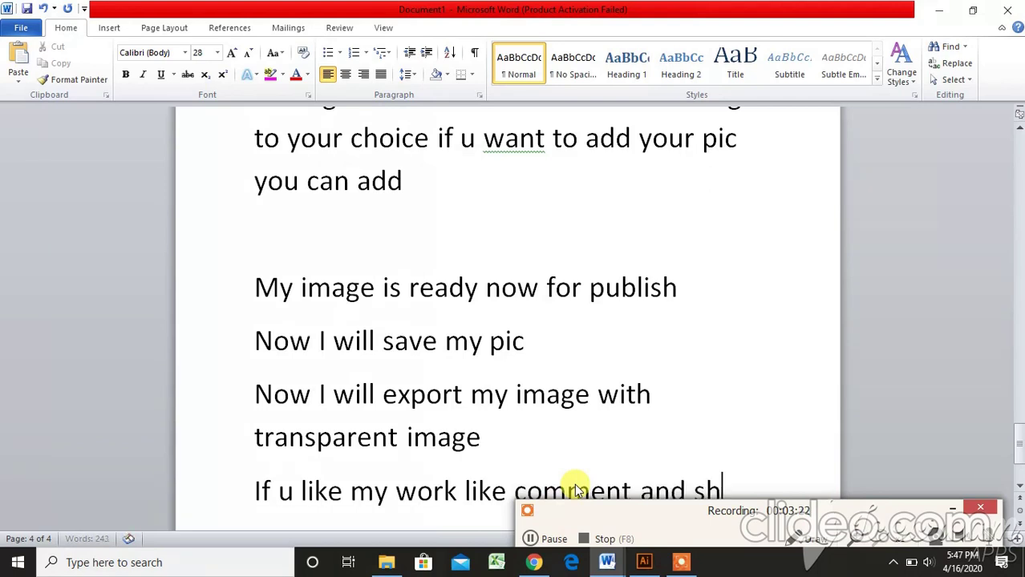
pyautogui.write('are my')
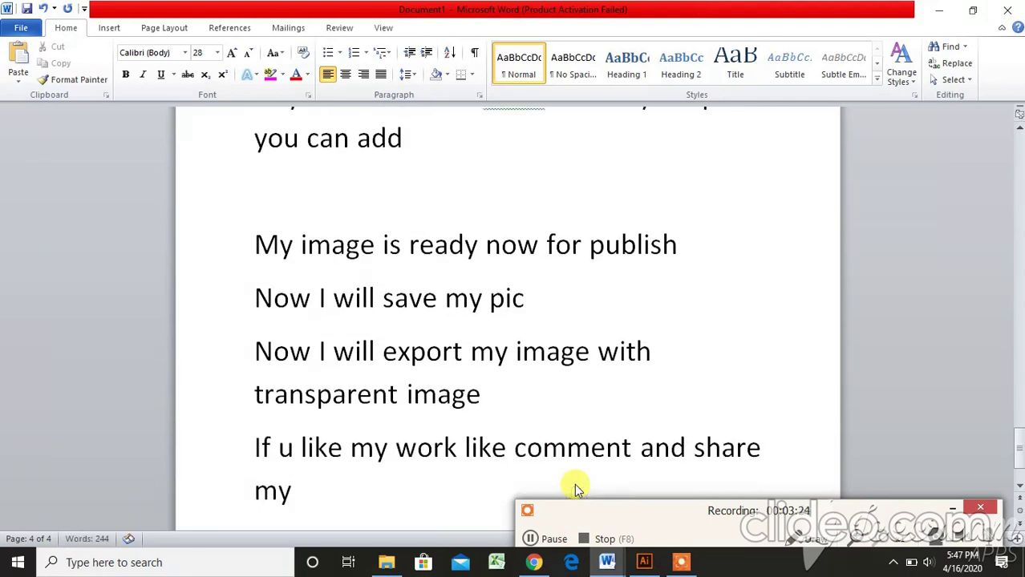
pyautogui.write(' video')
# Add the closing line "Thanks for watching Allah hafiz" at the start of the next page
pyautogui.press('Return')
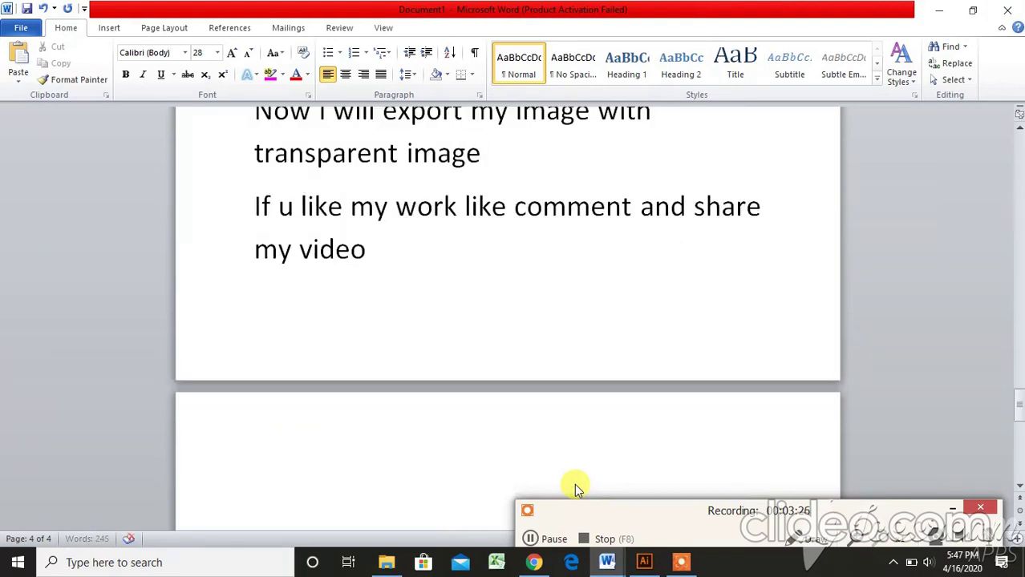
pyautogui.write('Thanks')
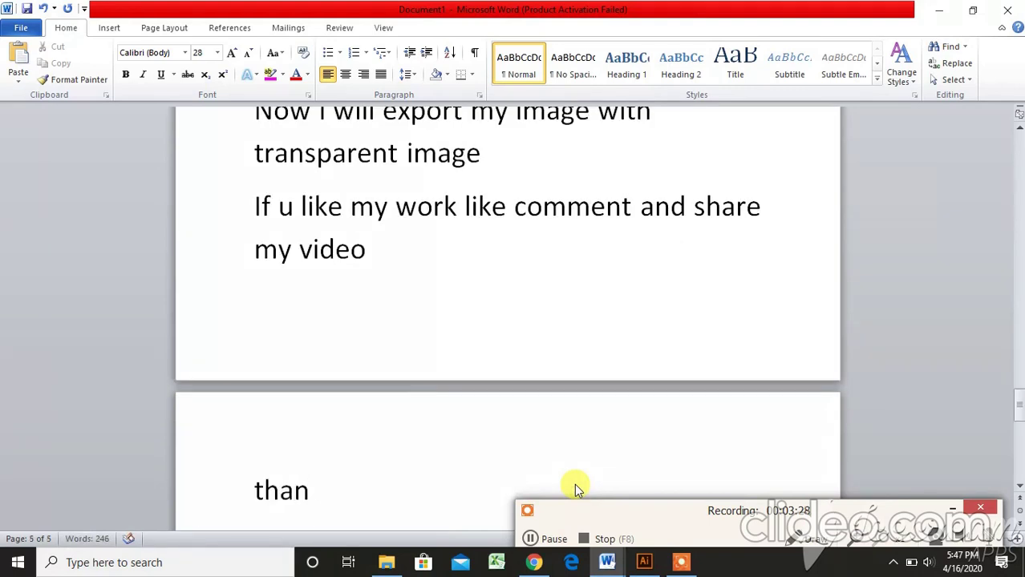
pyautogui.write('wa')
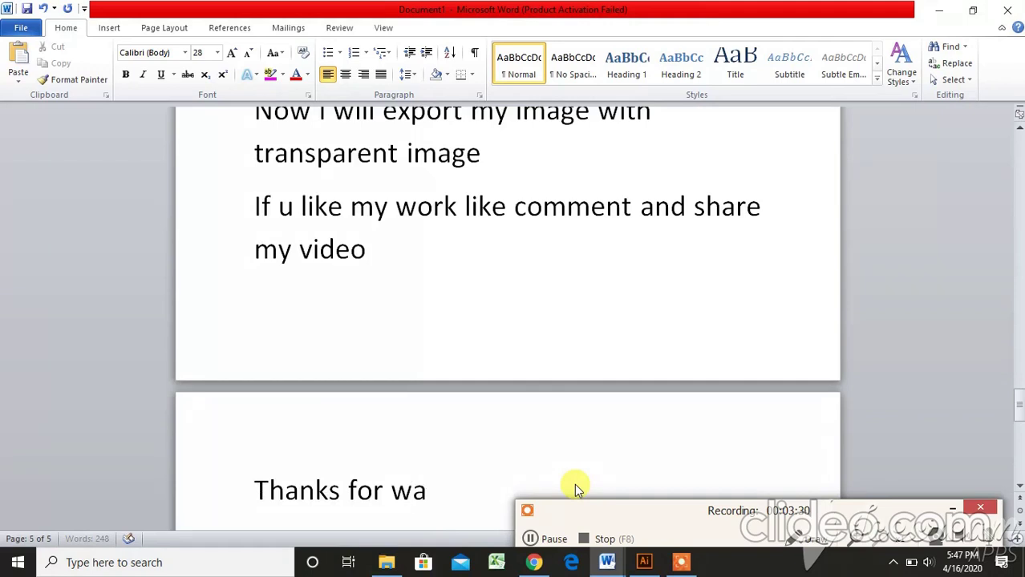
pyautogui.write('tching')
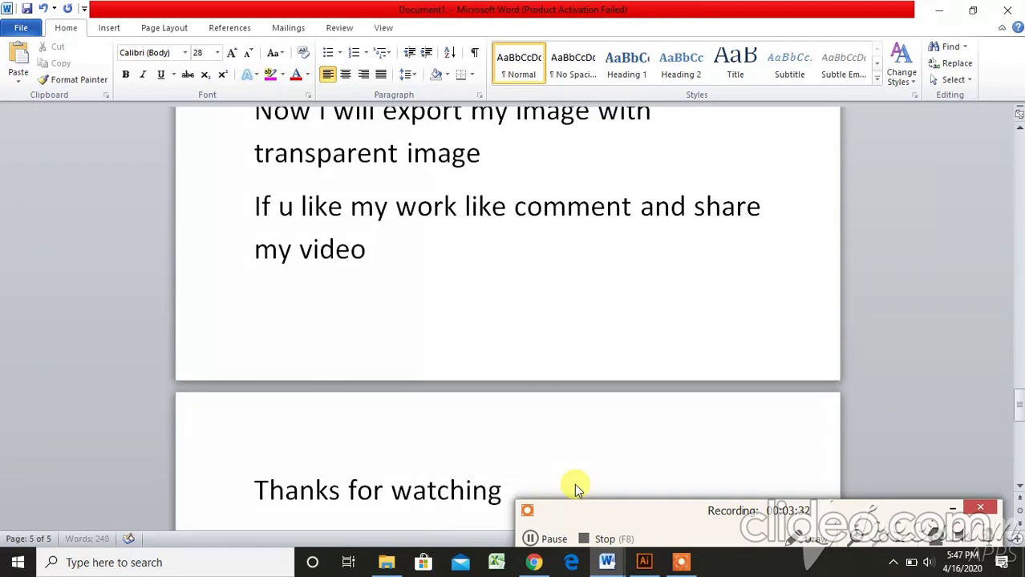
pyautogui.write(' Allah hafi')
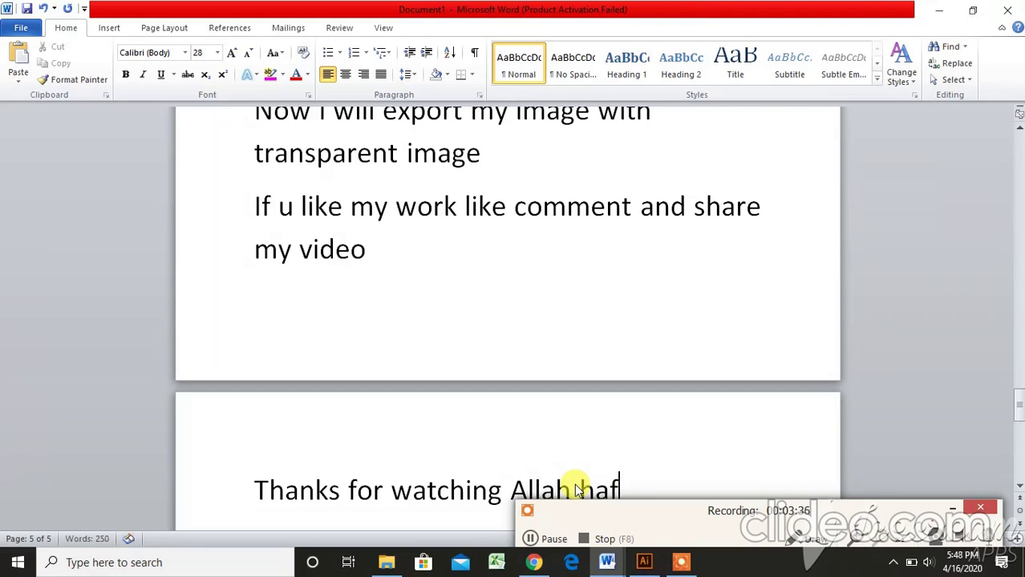
pyautogui.write('z')
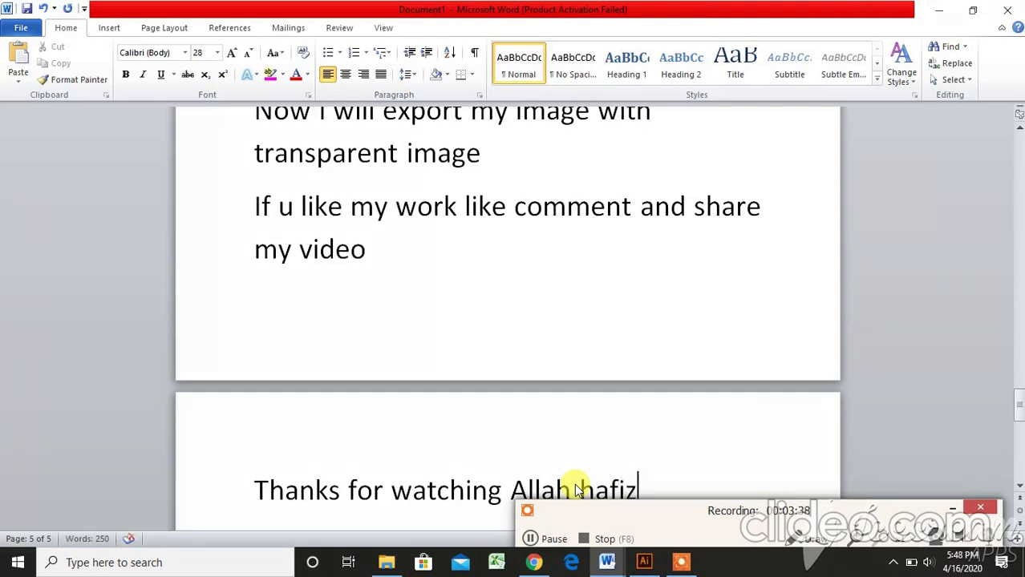